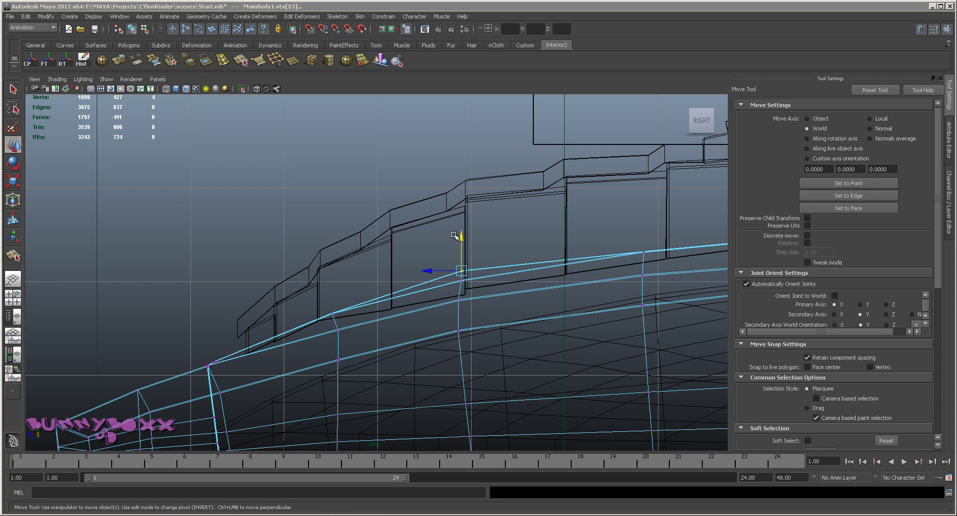
- Nudge one MainBody1 vertex on the hull's upper edge slightly down along Y in the side view
left_click_drag(461, 239, 463, 245)
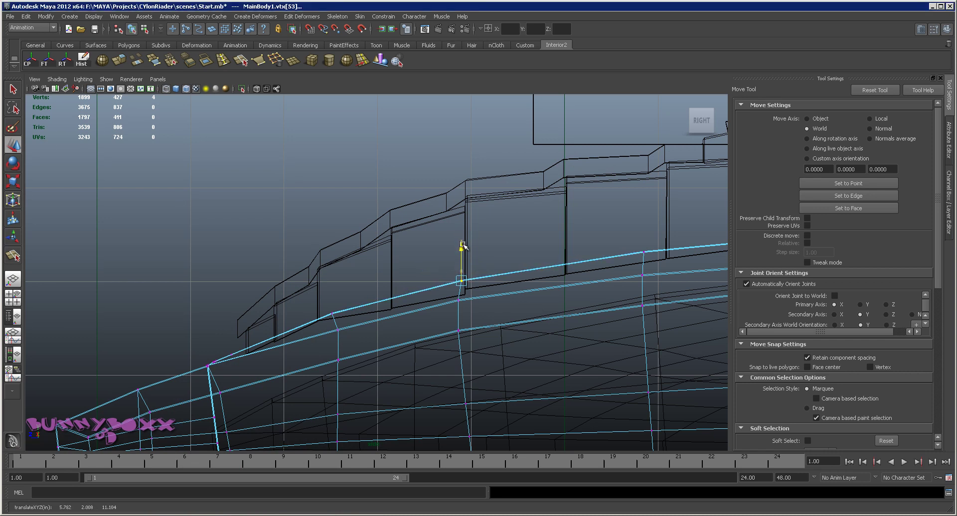
- Raise the next edge vertex slightly, then undo that move
middle_click_drag(357, 293, 518, 225, "alt")
scroll(402, 294, "up", 2)
scroll(412, 296, "up", 2)
scroll(399, 305, "down", 5)
scroll(391, 314, "up", 2)
scroll(390, 313, "up", 2)
scroll(353, 310, "up", 2)
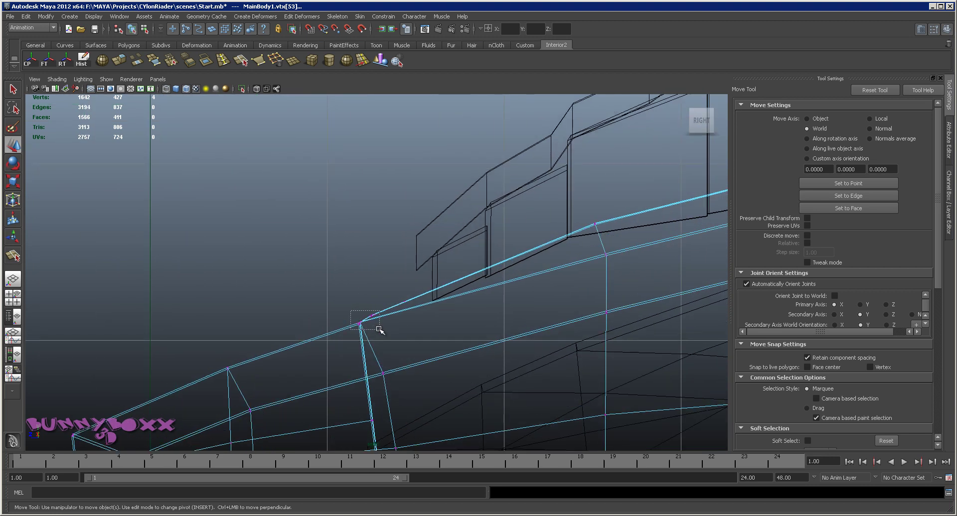
left_click_drag(369, 286, 369, 283)
key("ctrl+z")
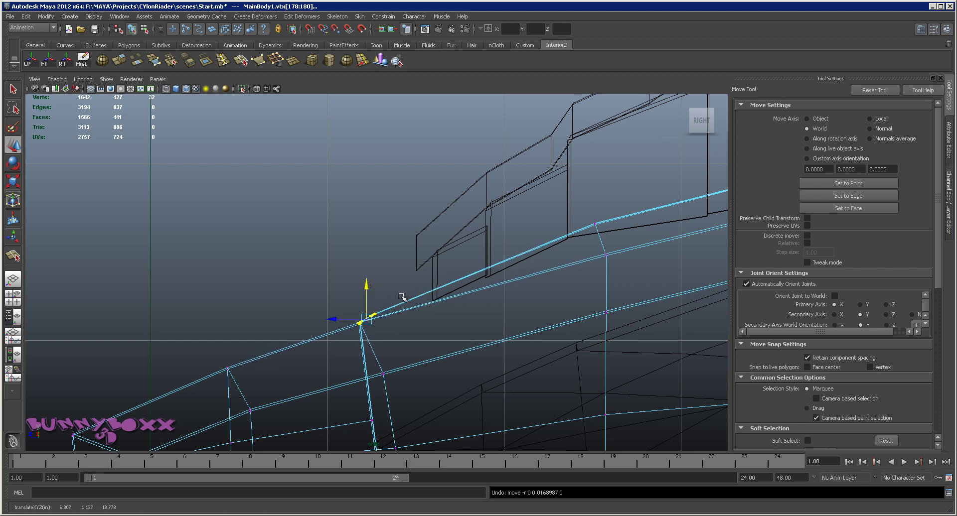
- Lower a vertex pair on the edge line, then box-select 38 edge vertices and lift them slightly
left_click(405, 301)
left_click_drag(405, 271, 403, 268)
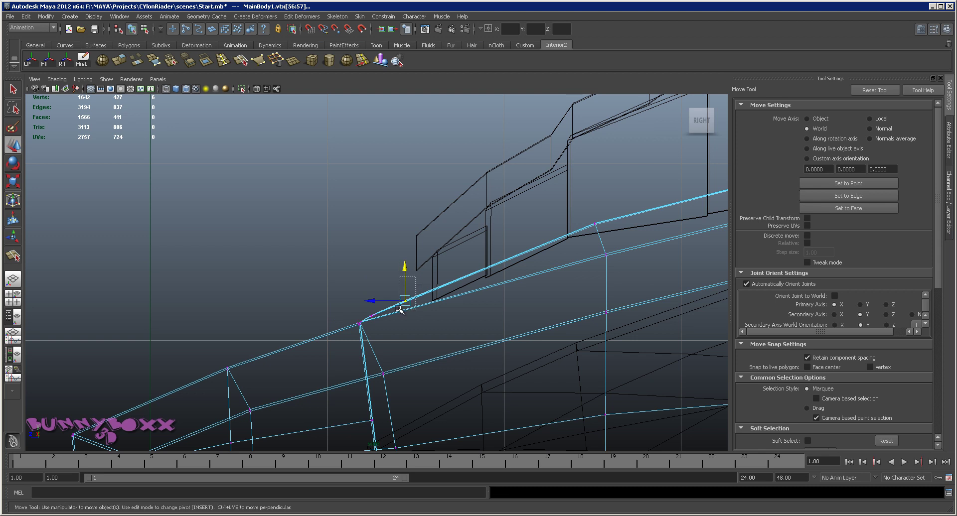
left_click_drag(404, 267, 404, 270)
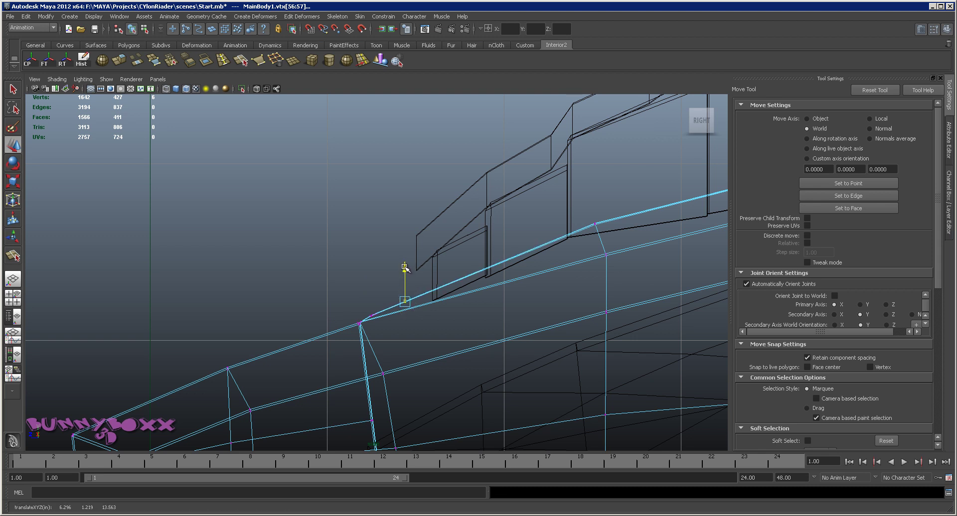
mouse_move(311, 283)
left_mouse_down()
mouse_move(421, 316)
mouse_move(415, 335)
left_mouse_up()
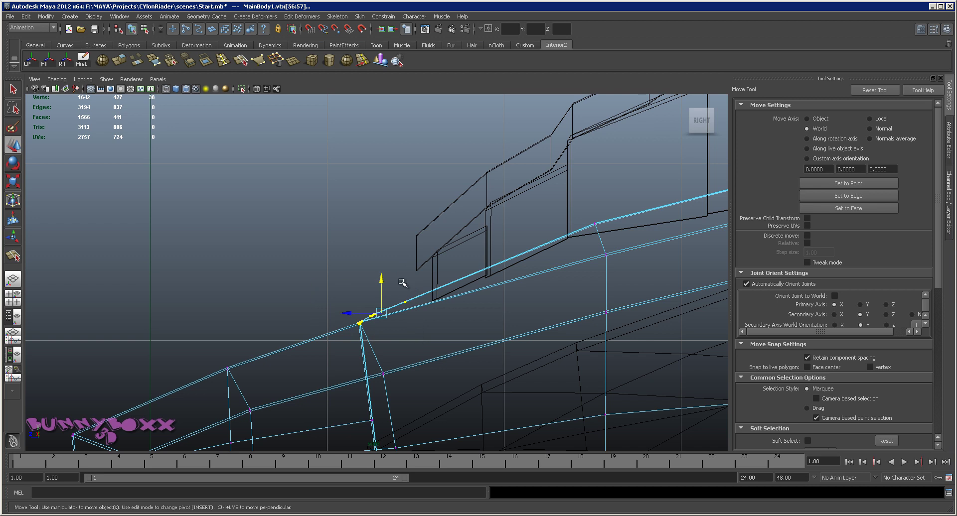
left_click_drag(381, 280, 380, 279)
- Select the next vertex pair along the hull's edge line
mouse_move(379, 279)
middle_mouse_down("alt")
mouse_move(388, 212)
mouse_move(367, 256)
middle_mouse_up("alt")
left_click(398, 263)
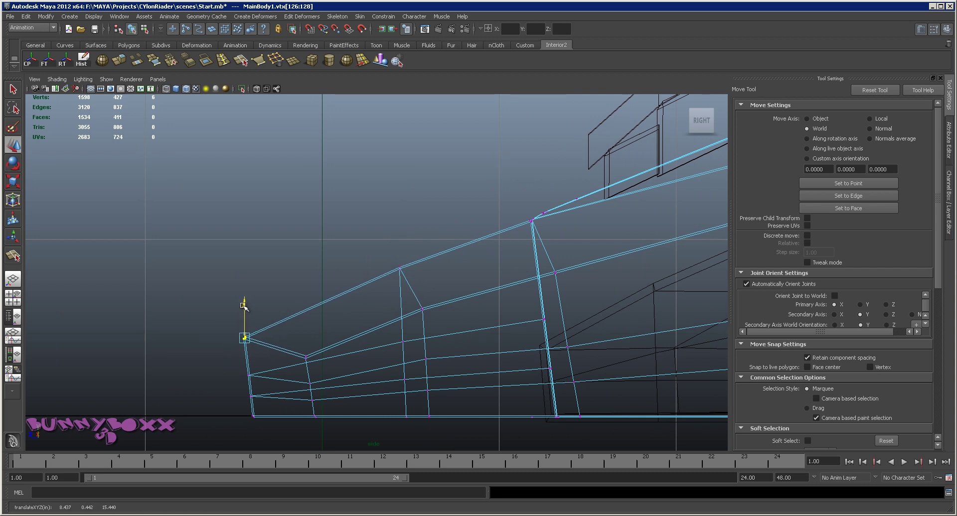
scroll(262, 305, "down", 3)
scroll(279, 299, "down", 3)
scroll(294, 296, "up", 3)
scroll(553, 292, "up", 3)
scroll(447, 273, "up", 3)
scroll(368, 277, "down", 2)
scroll(401, 269, "up", 2)
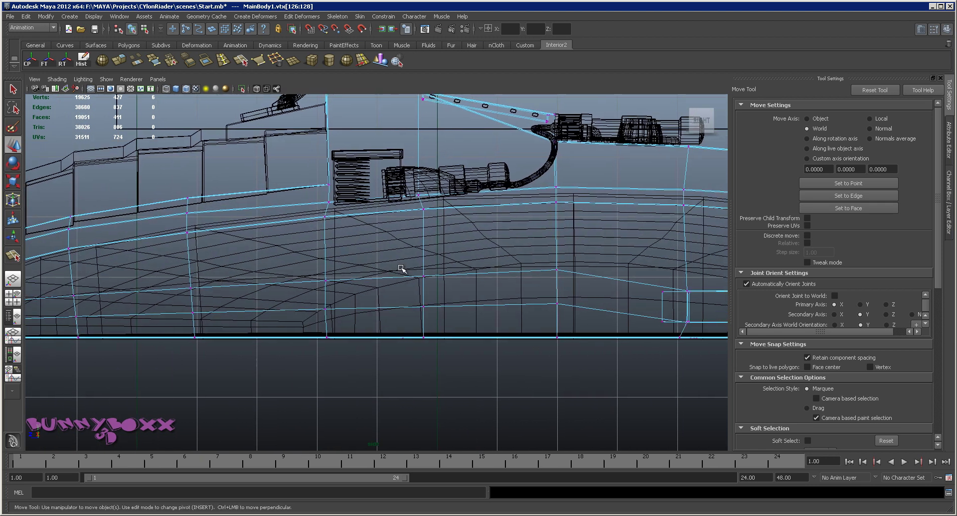
- Review the profile from the rear to the front end, then return to the perspective view
middle_click_drag(502, 243, 191, 236, "alt")
mouse_move(537, 245)
middle_mouse_down("alt")
mouse_move(321, 235)
mouse_move(237, 191)
mouse_move(263, 203)
middle_mouse_up("alt")
scroll(306, 220, "up", 2)
scroll(326, 254, "up", 2)
scroll(380, 212, "down", 2)
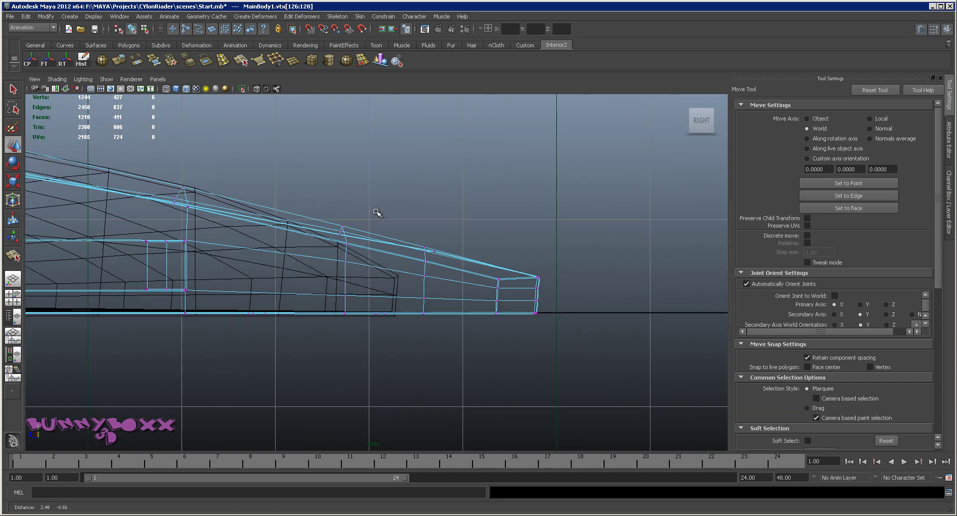
scroll(596, 231, "up", 2)
middle_click_drag(596, 230, 497, 255, "alt")
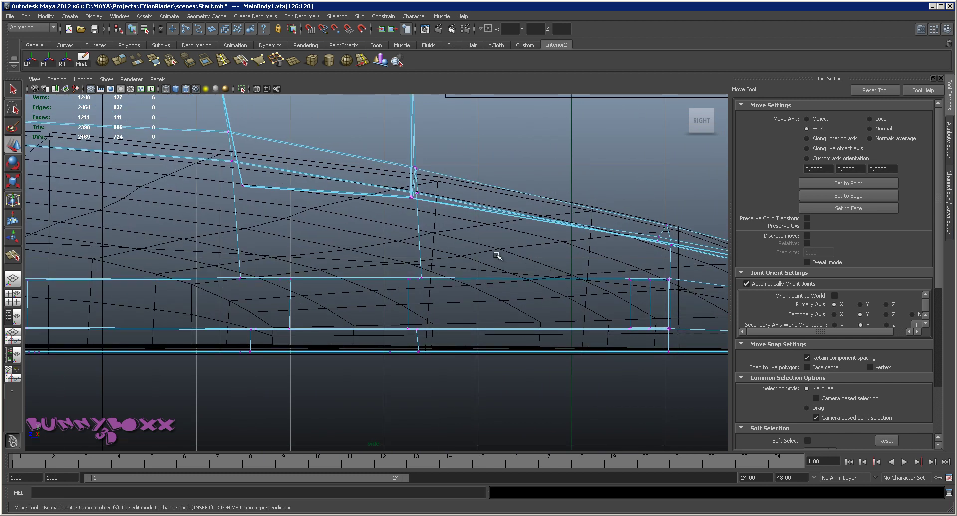
key("space")
key("space")
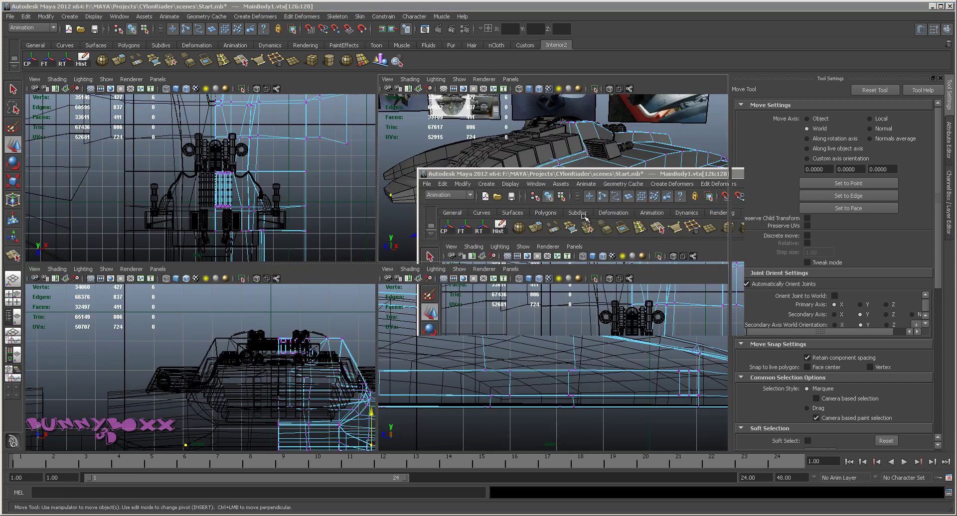
- Select an edge ring on the front hull block and slide it along X
mouse_move(538, 233)
left_mouse_down("alt")
mouse_move(400, 226)
mouse_move(464, 247)
mouse_move(453, 248)
mouse_move(509, 250)
mouse_move(498, 234)
mouse_move(554, 222)
mouse_move(547, 238)
left_mouse_up("alt")
right_click(406, 269)
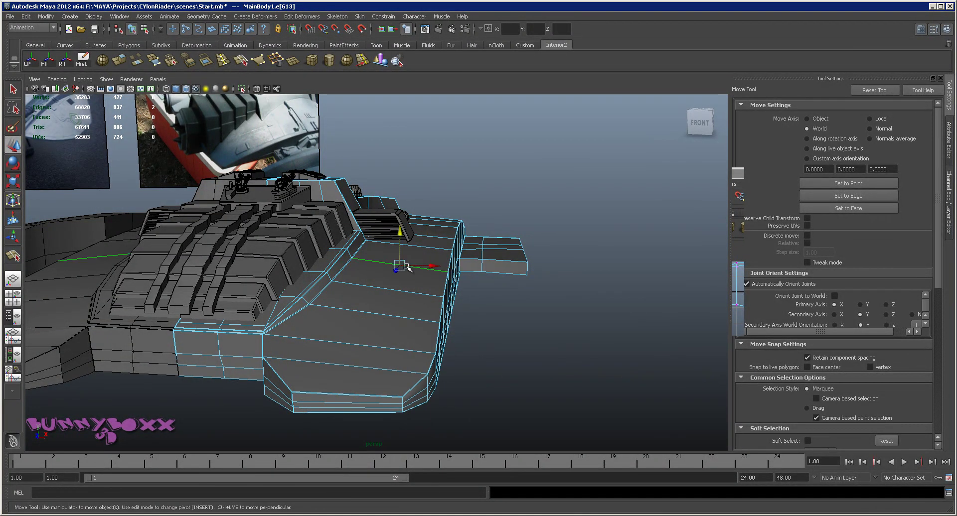
right_click(406, 266, "ctrl")
left_click(359, 279)
mouse_move(439, 272)
left_mouse_down("alt")
mouse_move(467, 274)
mouse_move(405, 286)
mouse_move(320, 210)
mouse_move(271, 278)
mouse_move(348, 262)
left_mouse_up("alt")
right_click_drag(348, 262, 348, 289, "alt")
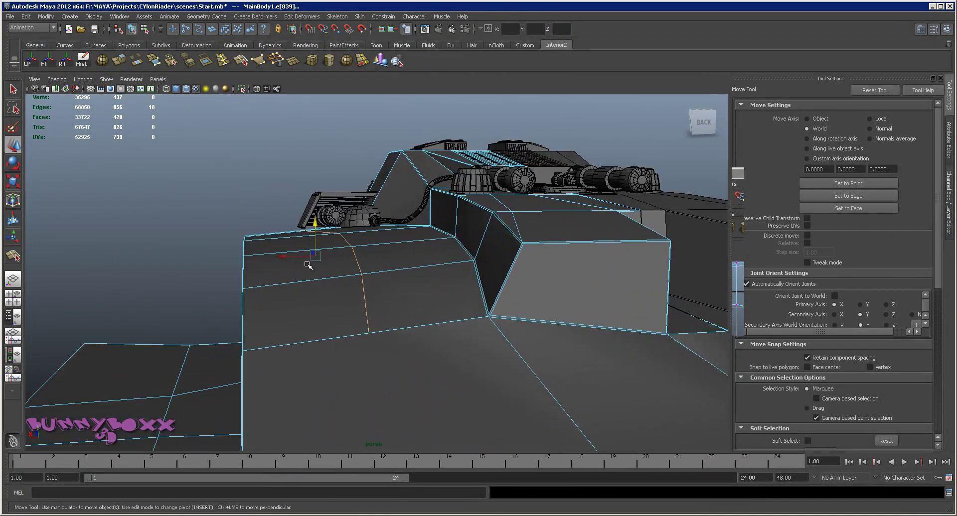
mouse_move(284, 257)
left_mouse_down()
mouse_move(273, 257)
mouse_move(321, 246)
mouse_move(292, 221)
mouse_move(391, 229)
mouse_move(471, 219)
mouse_move(474, 208)
mouse_move(442, 239)
mouse_move(405, 234)
mouse_move(405, 249)
mouse_move(399, 243)
mouse_move(417, 265)
left_mouse_up()
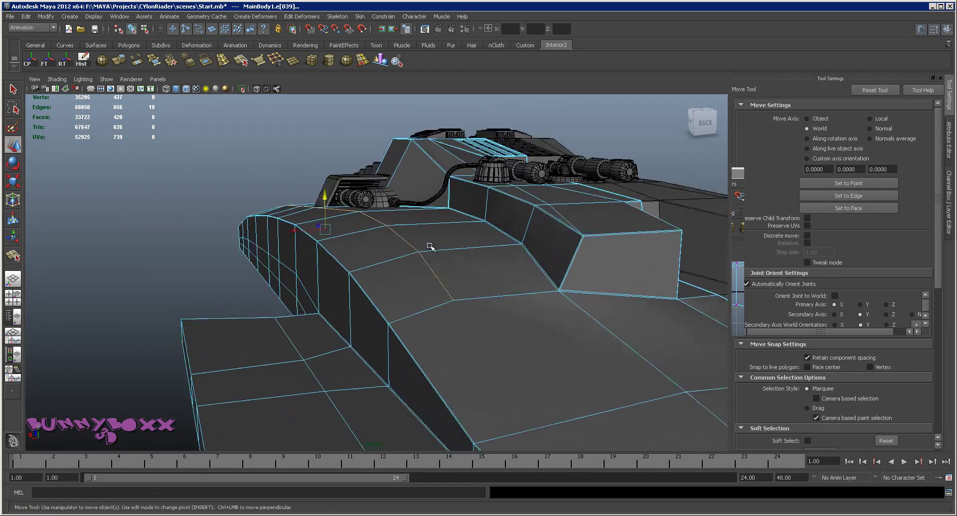
- Split the edge ring twice to add two new edge loops across the front hull block
mouse_move(439, 192)
left_mouse_down("alt")
mouse_move(429, 220)
mouse_move(419, 219)
mouse_move(453, 224)
mouse_move(653, 305)
mouse_move(525, 275)
left_mouse_up("alt")
mouse_move(516, 285)
right_mouse_down("shift")
mouse_move(493, 294)
mouse_move(548, 306)
right_mouse_up("shift")
mouse_move(521, 301)
left_mouse_down("alt")
mouse_move(497, 290)
mouse_move(506, 252)
mouse_move(674, 286)
mouse_move(485, 330)
left_mouse_up("alt")
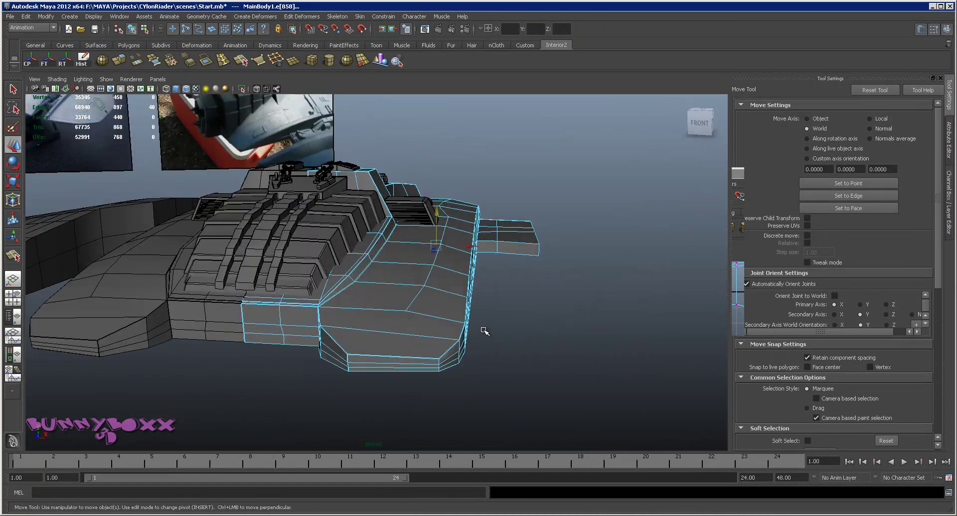
left_click(397, 335)
right_click_drag(390, 338, 410, 349, "shift")
left_click_drag(409, 349, 428, 310, "alt")
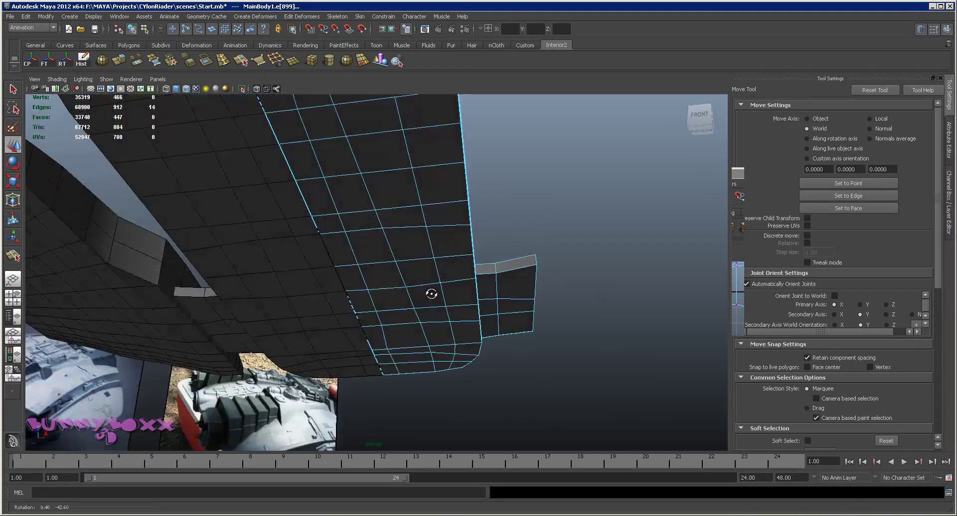
scroll(438, 245, "up", 2)
scroll(427, 220, "up", 4)
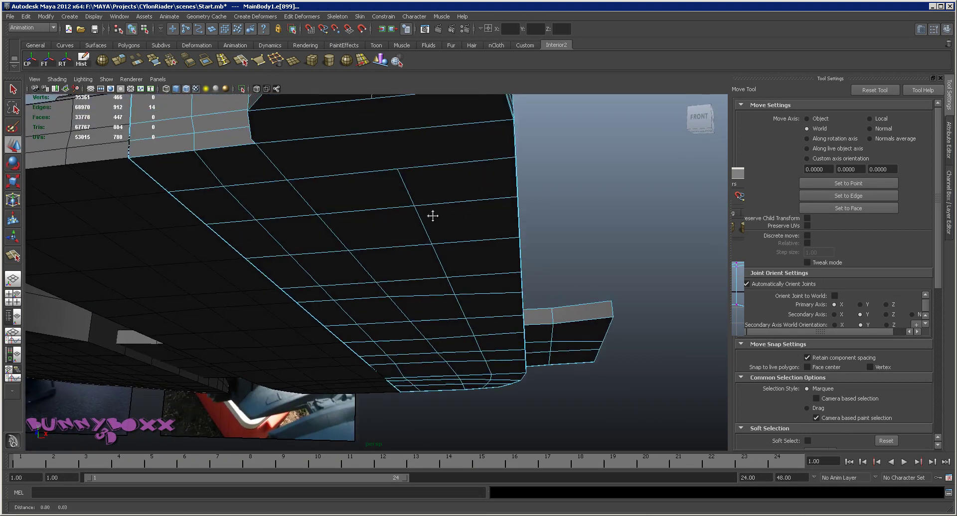
left_click_drag(432, 216, 243, 94, "alt")
key("y")
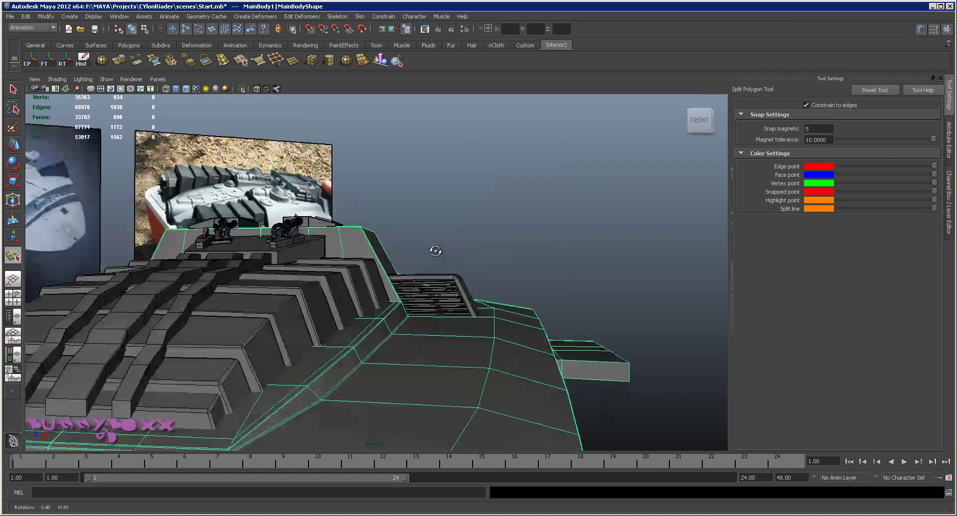
- Cut a new edge across the top front hull face between two split points
left_click_drag(392, 284, 470, 224, "alt")
middle_click_drag(470, 224, 464, 219, "alt")
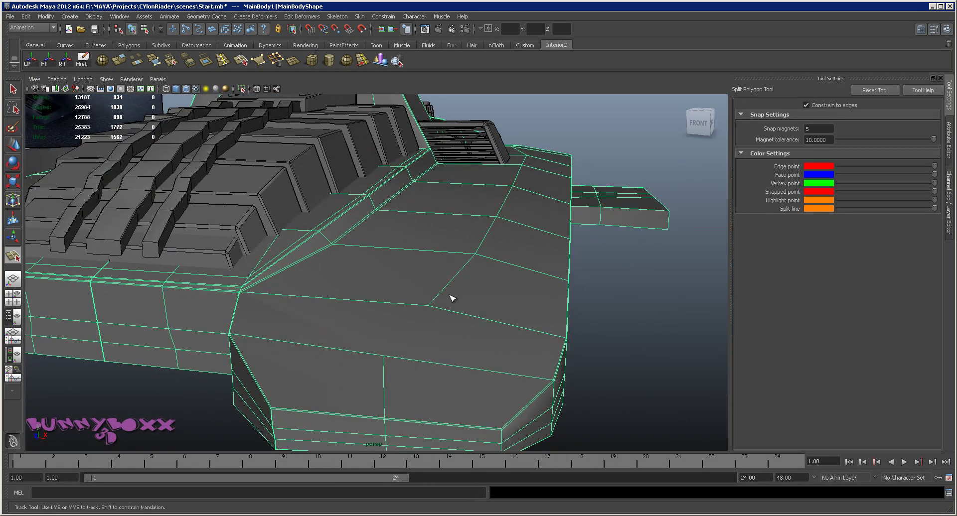
left_click(430, 306)
mouse_move(389, 352)
left_mouse_down("alt")
mouse_move(487, 282)
mouse_move(348, 314)
mouse_move(513, 318)
left_mouse_up("alt")
right_click_drag(513, 318, 354, 235, "alt")
middle_click_drag(353, 235, 351, 233, "alt")
left_click(427, 280)
key("Return")
- Return to the Select Tool and switch MainBody1 to vertex selection
mouse_move(502, 305)
left_mouse_down("alt")
mouse_move(479, 280)
mouse_move(457, 318)
mouse_move(463, 216)
mouse_move(355, 239)
left_mouse_up("alt")
left_click(13, 92)
left_click_drag(289, 259, 318, 244, "alt")
right_click_drag(317, 242, 287, 238)
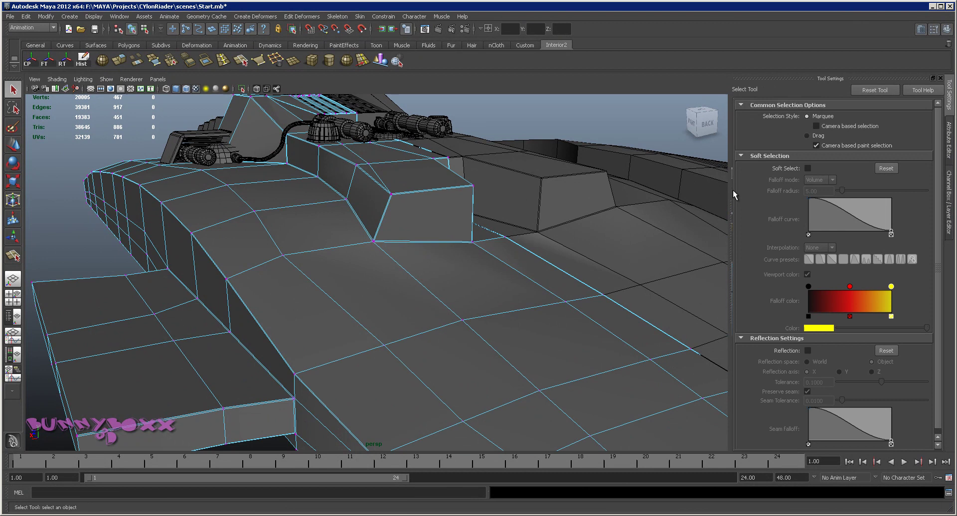
- Set the Move Tool's Move Axis to Normal
left_click(949, 140)
left_click(950, 113)
left_click(11, 145)
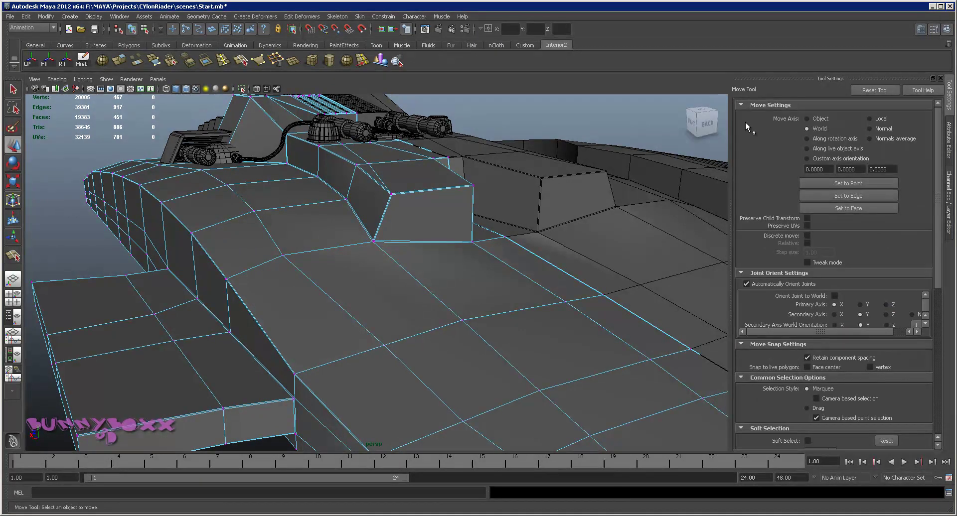
left_click(869, 128)
- Raise a hull-edge vertex along N and slide another along V to reshape the nose
mouse_move(439, 177)
left_mouse_down("alt")
mouse_move(489, 176)
mouse_move(409, 172)
left_mouse_up("alt")
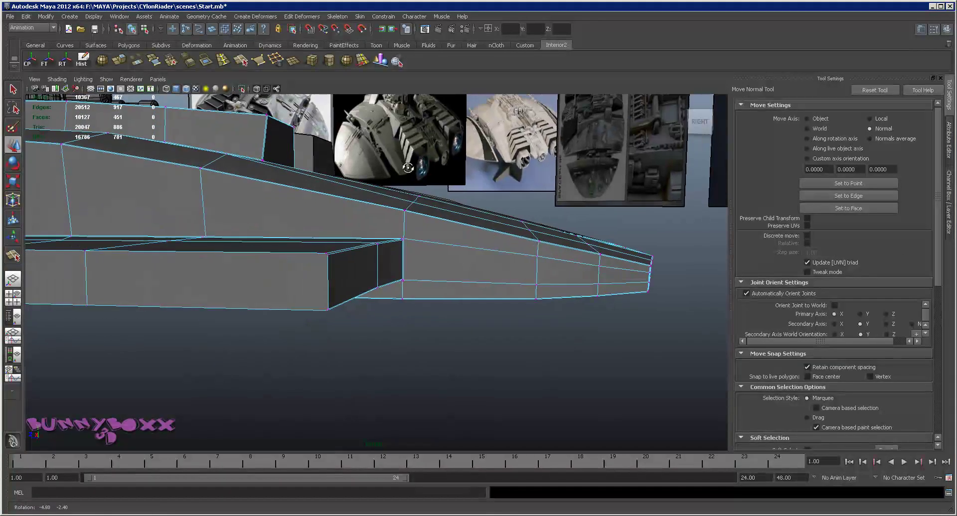
left_click_drag(422, 208, 424, 205)
mouse_move(484, 211)
left_mouse_down("alt")
mouse_move(487, 227)
mouse_move(502, 210)
mouse_move(608, 229)
mouse_move(367, 215)
mouse_move(396, 215)
mouse_move(502, 297)
left_mouse_up("alt")
scroll(356, 216, "down", 5)
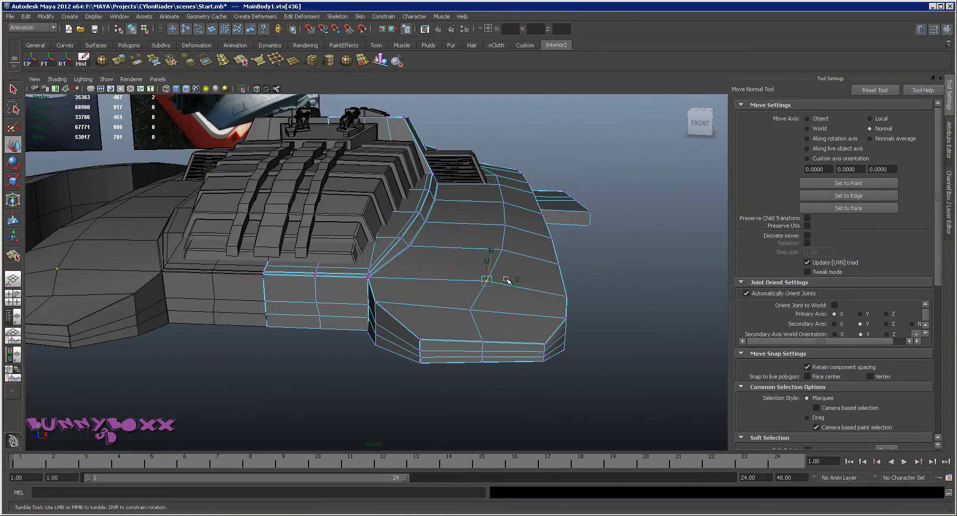
mouse_move(507, 280)
left_mouse_down()
mouse_move(517, 285)
mouse_move(511, 312)
left_mouse_up()
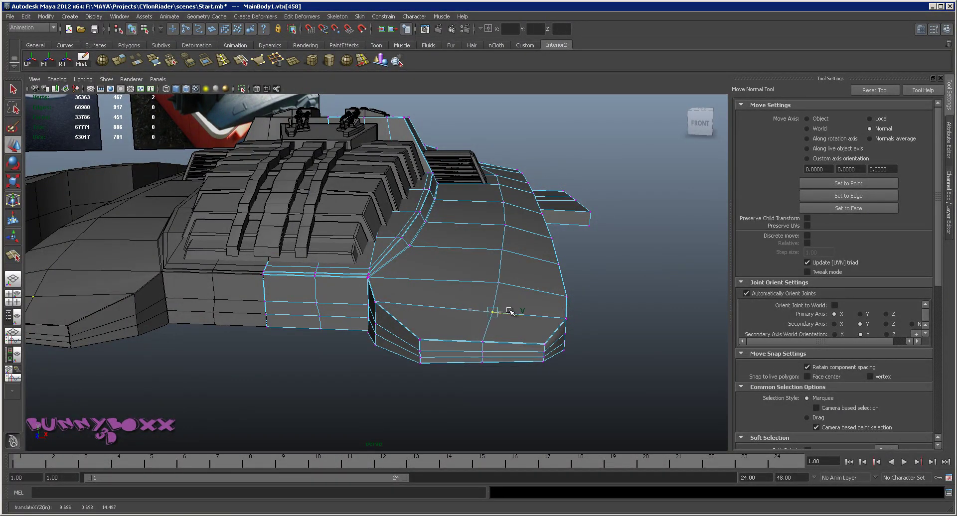
left_click_drag(509, 311, 518, 259, "alt")
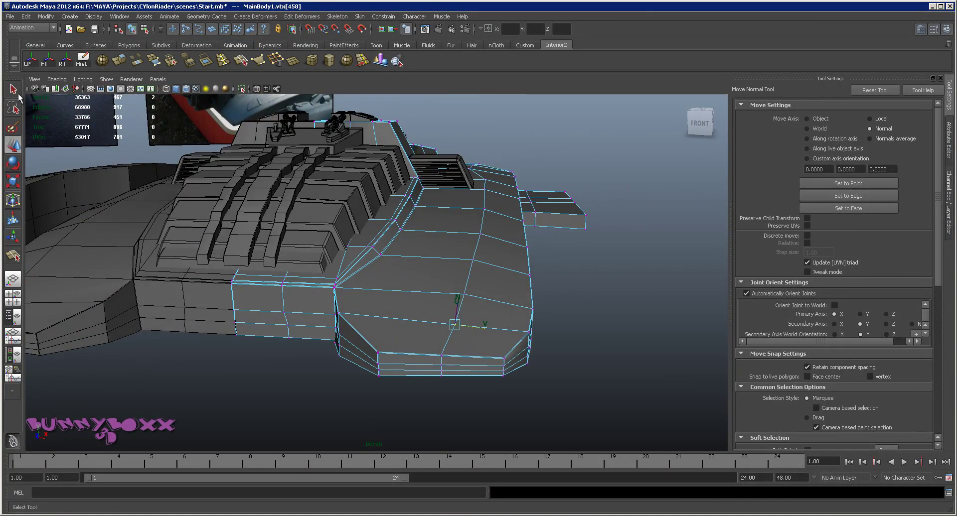
- Select an edge ring on the front hull block and scale it flat in X
key("q")
right_click(464, 237)
left_click(464, 213)
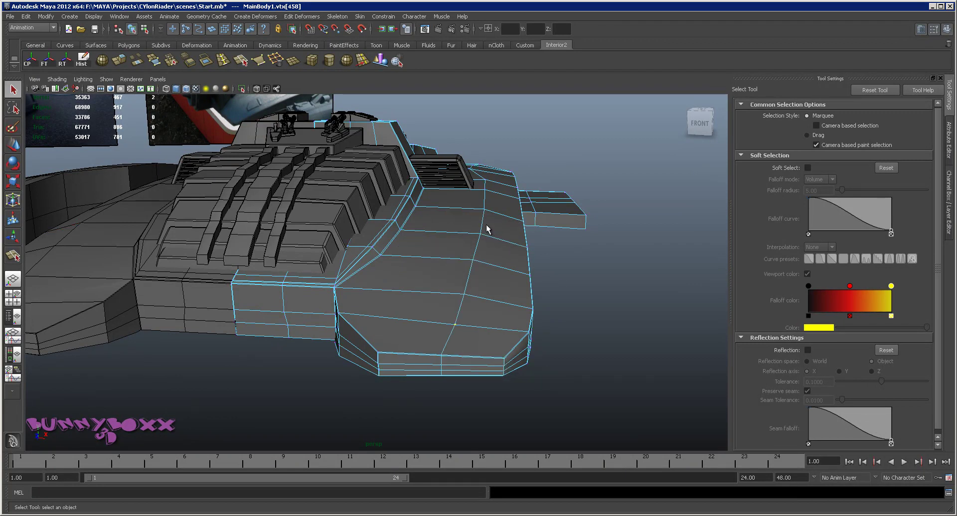
left_click_drag(482, 228, 487, 235, "alt")
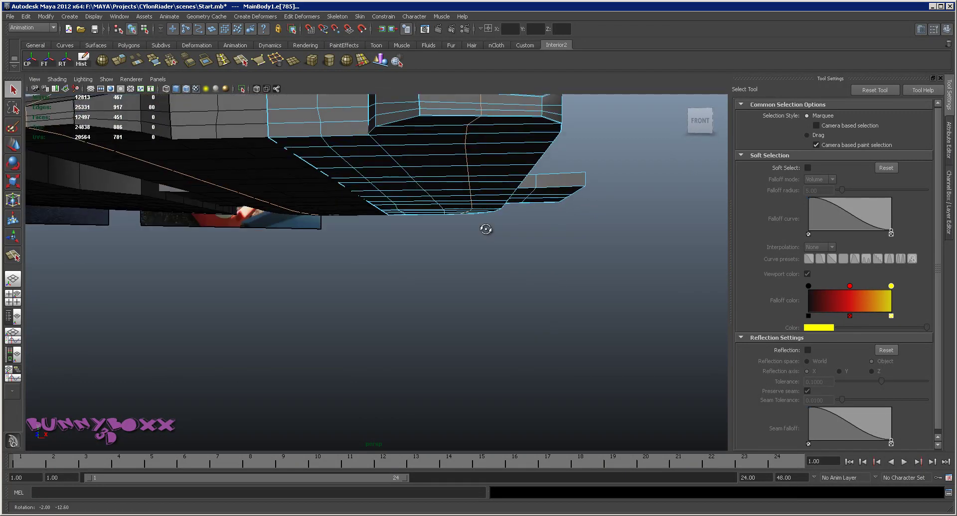
key("e")
key("r")
left_click_drag(521, 179, 481, 181)
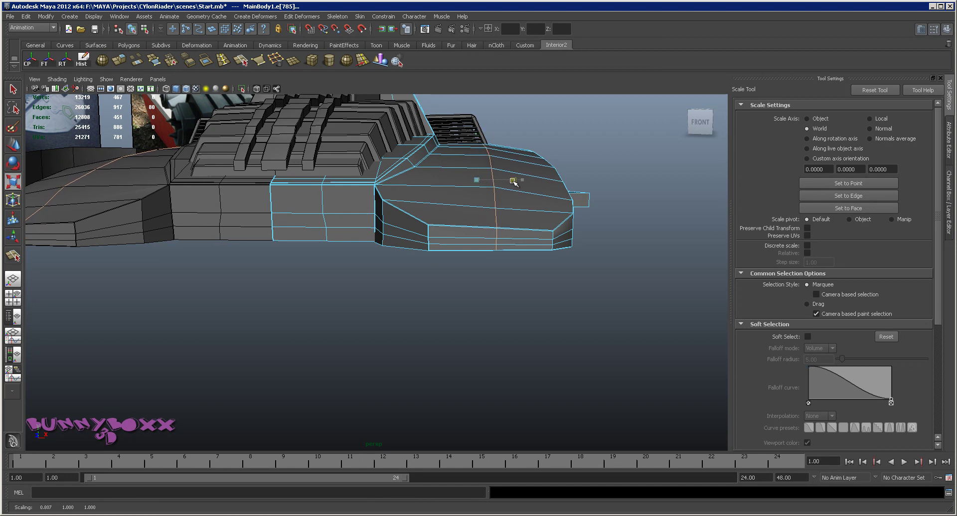
- Switch moves back to object axes and shift the edge outward along X
key("w")
key("q")
key("y")
left_click_drag(413, 201, 517, 207, "alt")
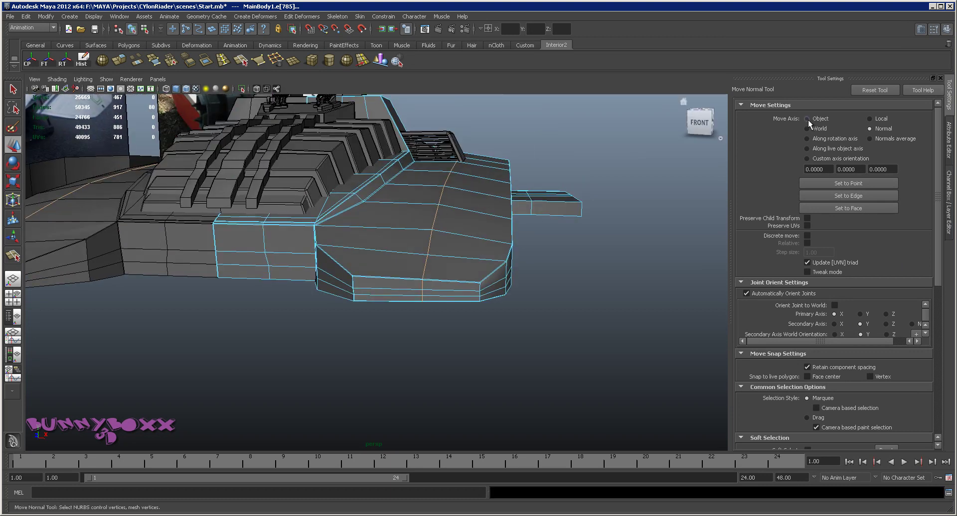
key("w")
left_click_drag(494, 192, 498, 190)
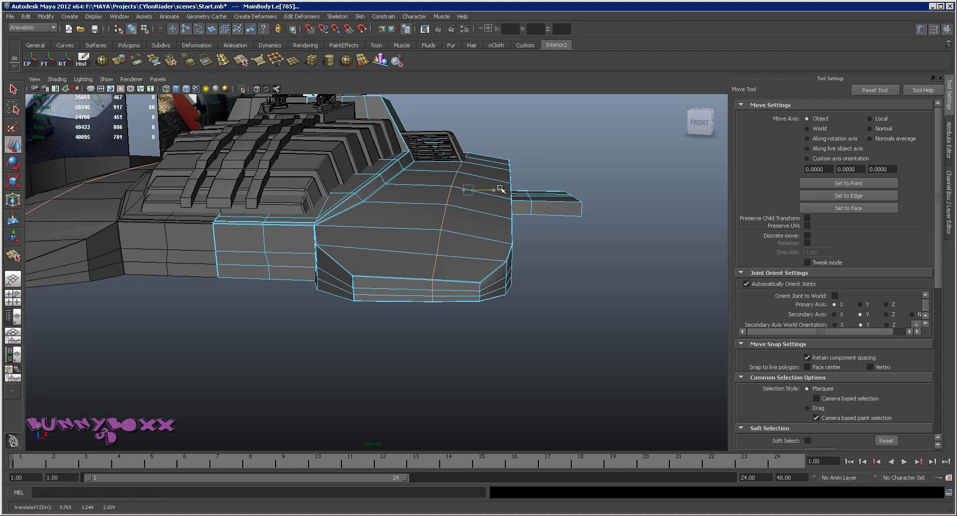
mouse_move(513, 182)
left_mouse_down("alt")
mouse_move(385, 177)
mouse_move(515, 177)
mouse_move(386, 200)
left_mouse_up("alt")
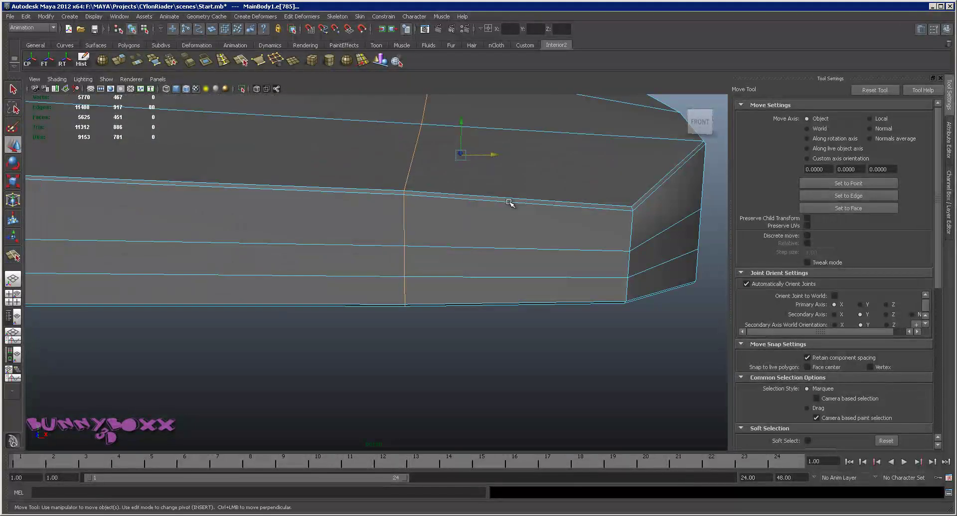
- In a maximized, shaded side view, raise a MainBody1 vertex to reshape the side curve
right_click_drag(386, 200, 412, 251)
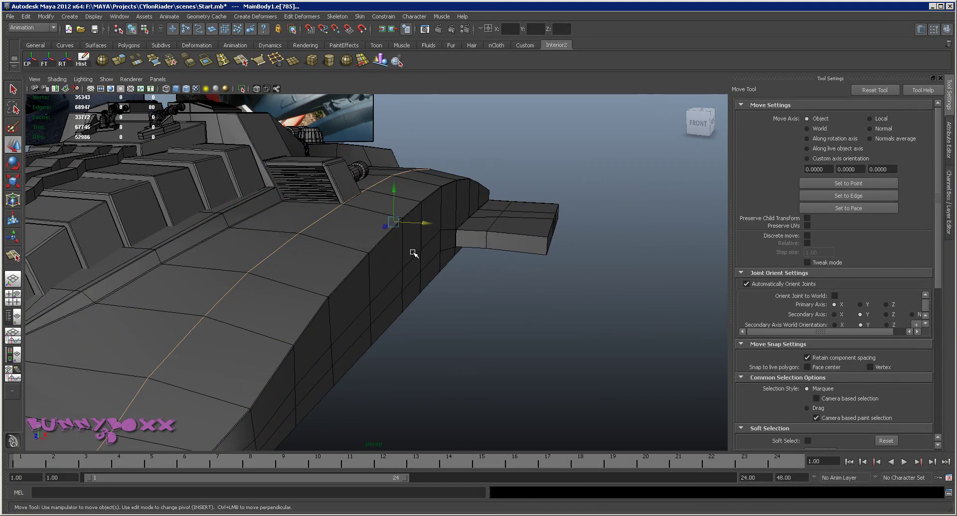
key("space")
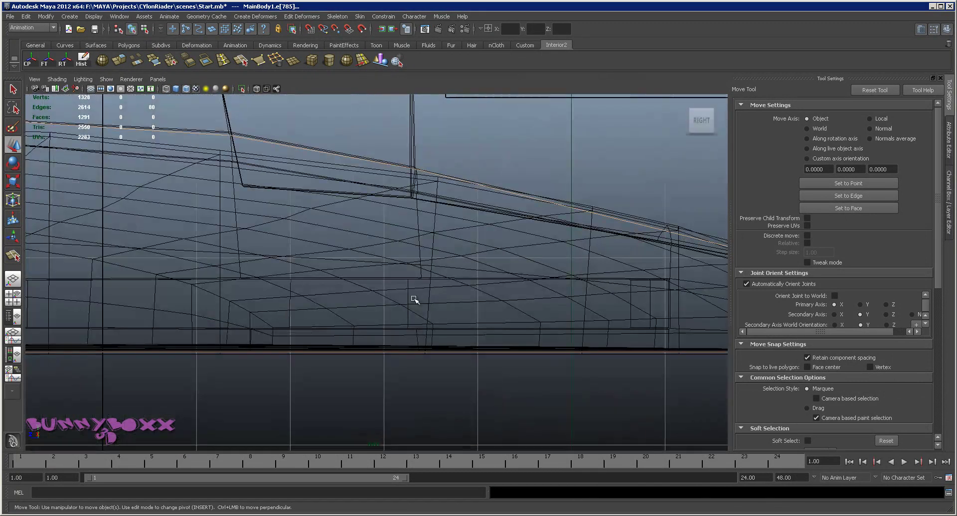
key("5")
key("f")
right_click_drag(337, 218, 408, 228, "alt")
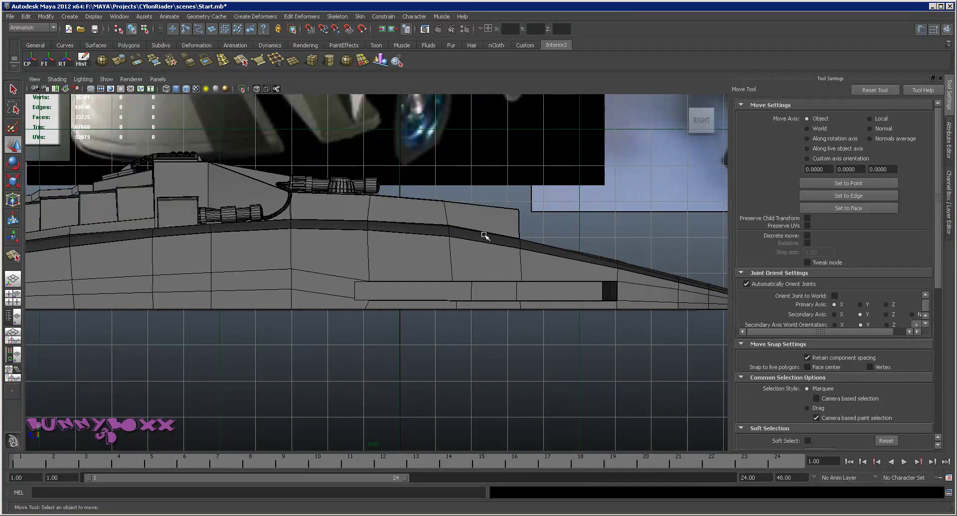
scroll(431, 233, "up", 2)
scroll(417, 230, "up", 2)
scroll(470, 254, "up", 2)
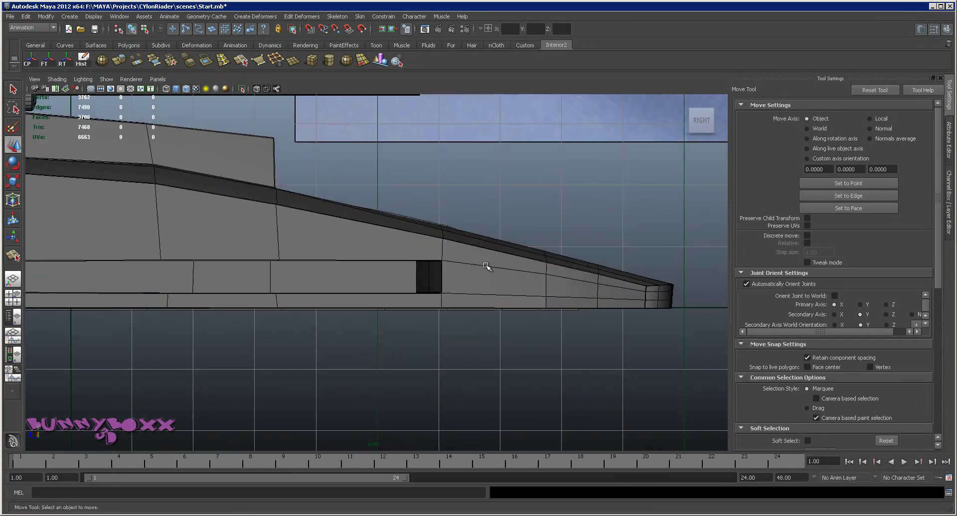
scroll(487, 265, "up", 2)
left_click(480, 233)
scroll(406, 236, "up", 2)
right_click_drag(352, 224, 343, 217)
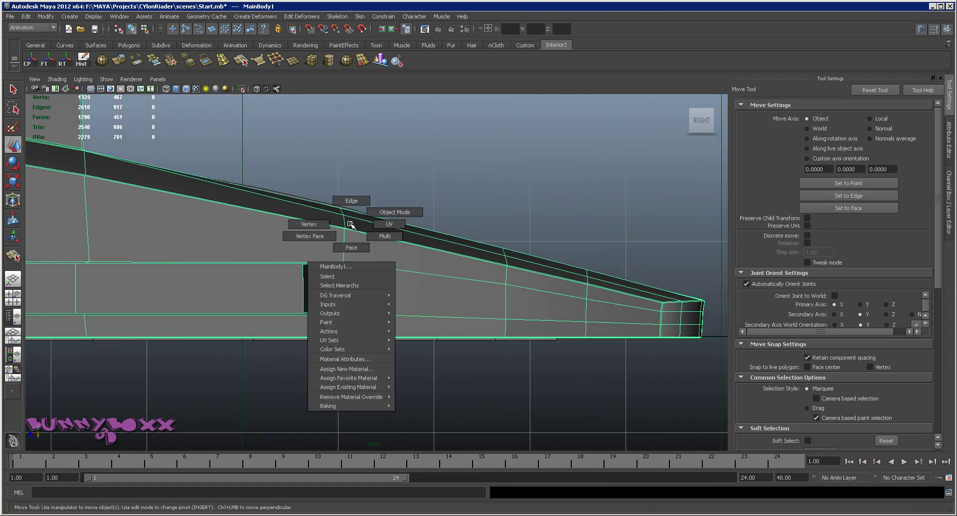
left_click_drag(345, 190, 345, 177)
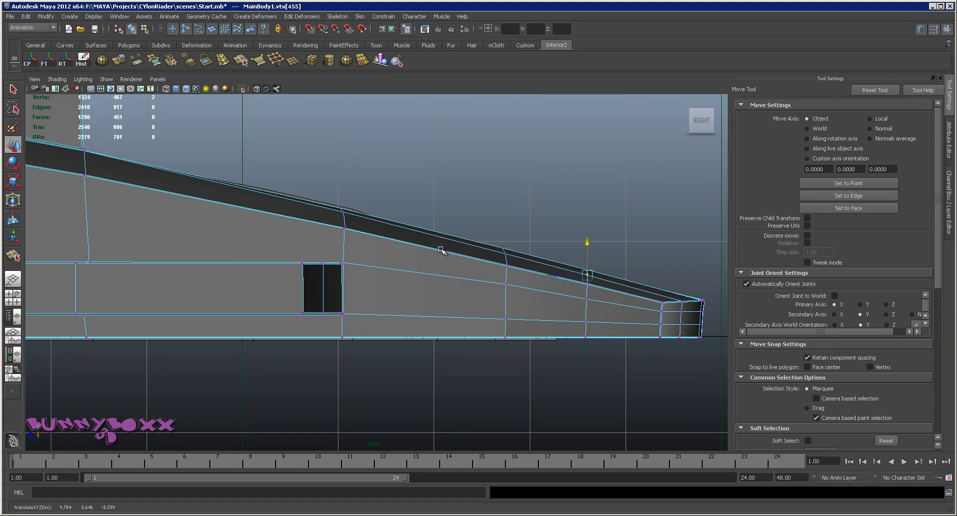
- Nudge a vertex slightly along the hull toward the front's dark side band
scroll(440, 249, "up", 2)
middle_click_drag(573, 267, 506, 275, "alt")
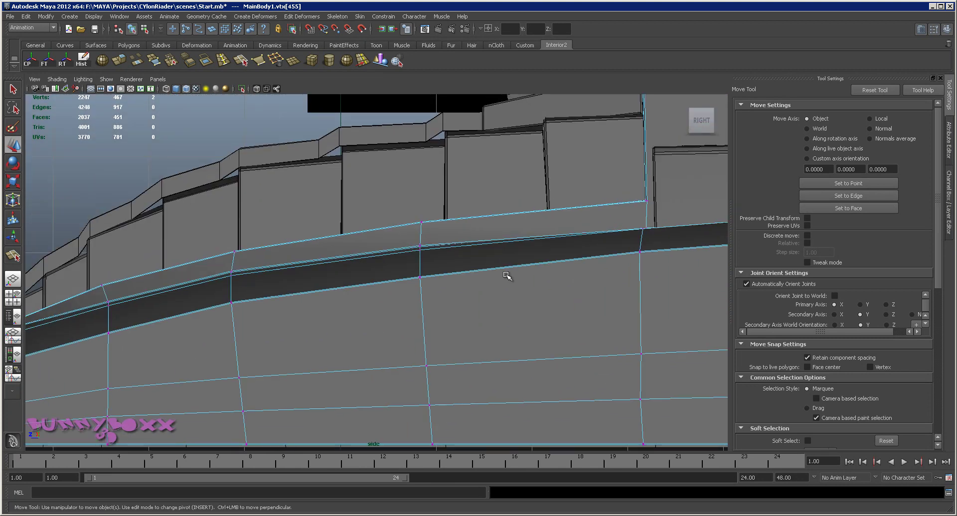
scroll(506, 276, "down", 3)
scroll(358, 277, "up", 2)
scroll(337, 297, "up", 1)
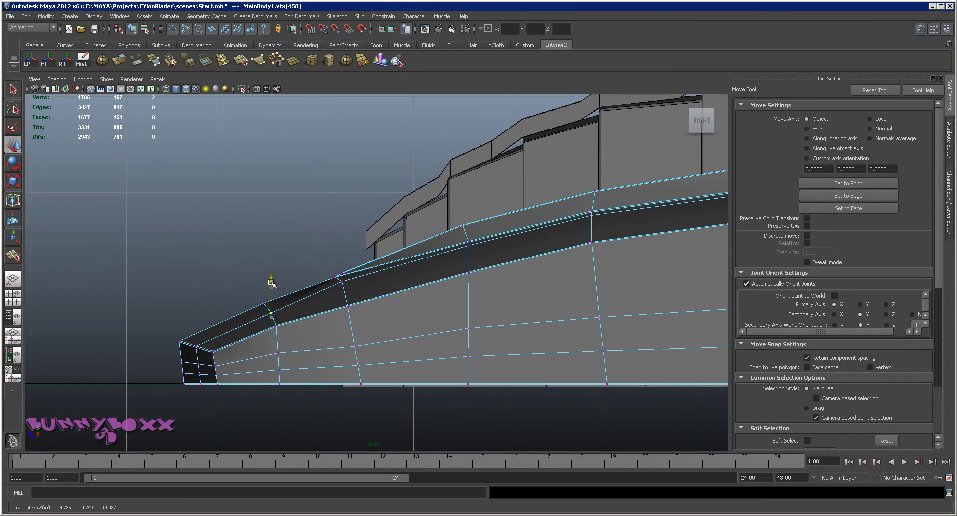
middle_click_drag(237, 313, 234, 313)
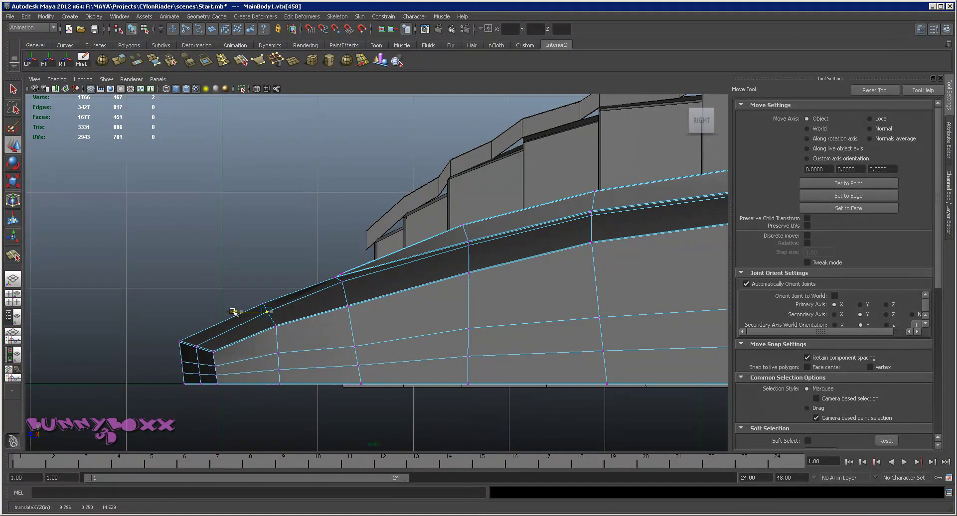
scroll(344, 297, "up", 2)
middle_click_drag(343, 297, 311, 297, "alt")
scroll(311, 297, "up", 2)
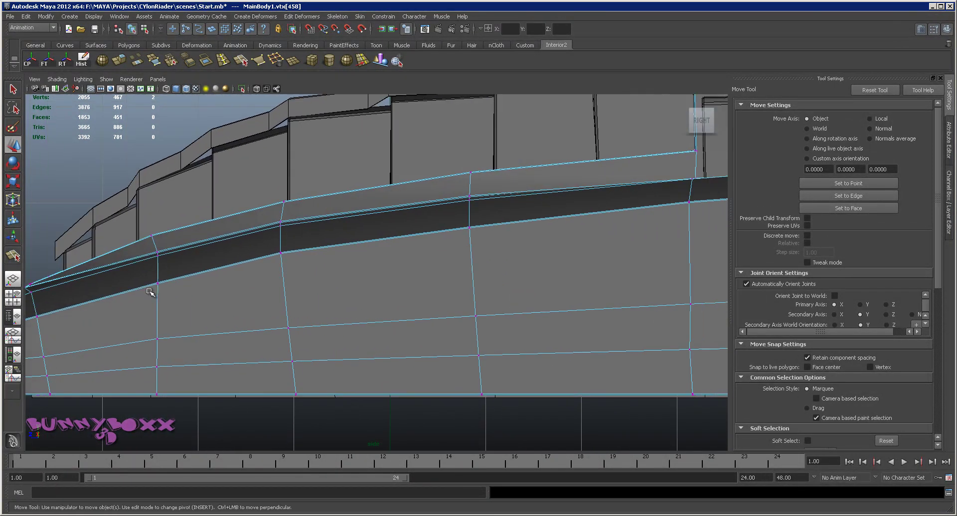
- Return to the maximized perspective view with the hull back in object mode
key("space")
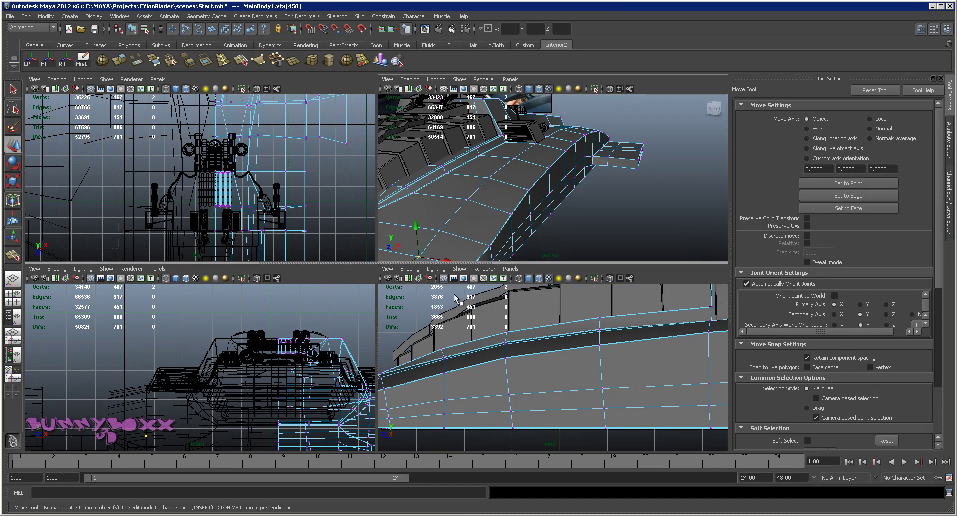
key("space")
left_click_drag(480, 287, 462, 294, "alt")
right_click_drag(471, 252, 512, 252)
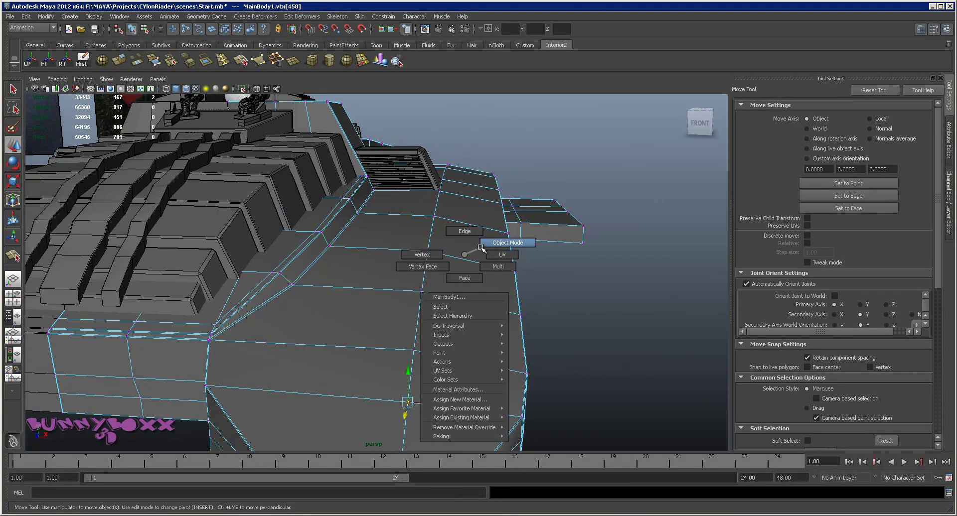
scroll(523, 259, "down", 5)
mouse_move(507, 295)
left_mouse_down("alt")
mouse_move(487, 284)
mouse_move(464, 237)
mouse_move(434, 258)
mouse_move(504, 276)
mouse_move(522, 298)
mouse_move(572, 297)
mouse_move(603, 282)
mouse_move(378, 323)
left_mouse_up("alt")
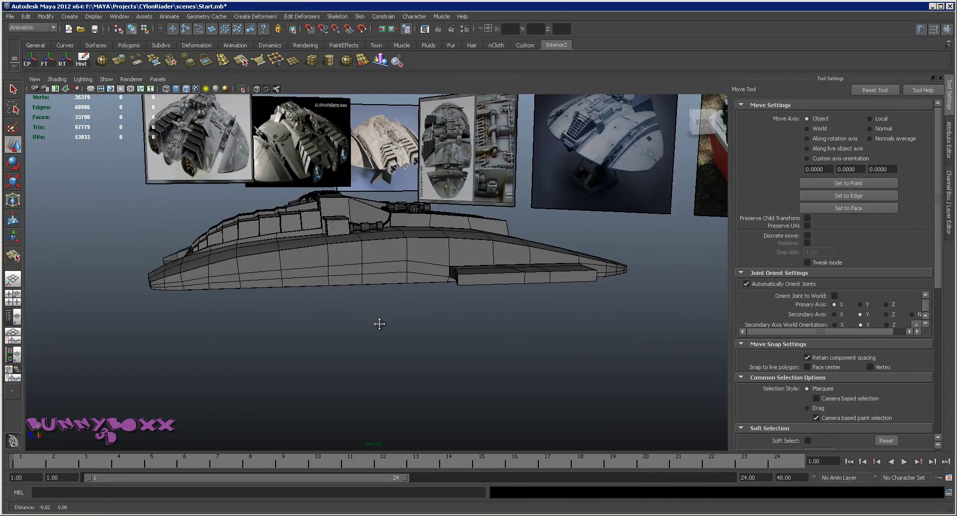
right_click_drag(378, 323, 449, 277, "alt")
- Select the hull's front-end vertices, check them from angled front views, then return to object mode
left_click(448, 277)
right_click_drag(324, 261, 300, 245)
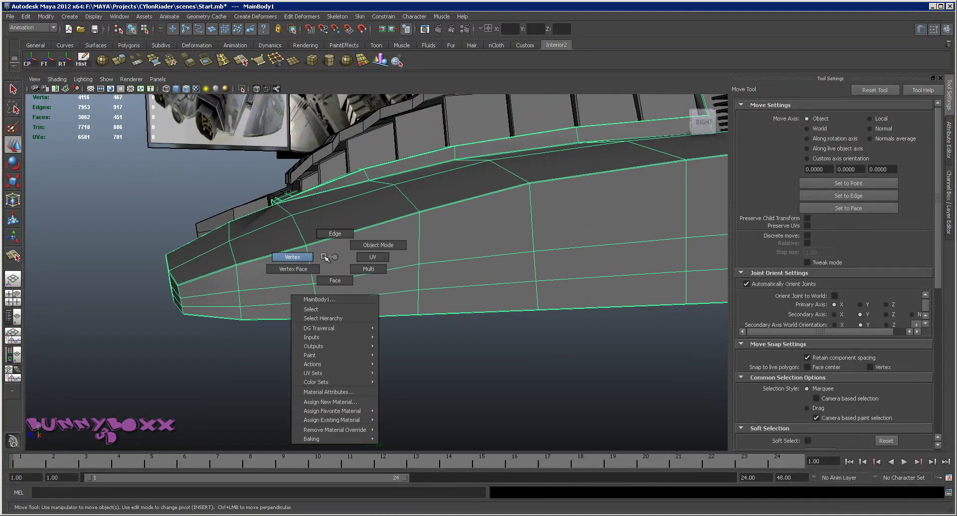
left_click(310, 247)
mouse_move(310, 247)
left_mouse_down("alt")
mouse_move(387, 260)
mouse_move(338, 211)
mouse_move(445, 237)
mouse_move(467, 232)
mouse_move(419, 245)
mouse_move(312, 249)
mouse_move(384, 260)
mouse_move(460, 248)
mouse_move(566, 261)
mouse_move(316, 293)
mouse_move(451, 273)
mouse_move(441, 295)
mouse_move(602, 299)
mouse_move(444, 316)
mouse_move(400, 250)
mouse_move(399, 299)
mouse_move(367, 299)
mouse_move(460, 297)
mouse_move(470, 284)
mouse_move(406, 295)
left_mouse_up("alt")
scroll(334, 211, "down", 3)
scroll(443, 318, "up", 3)
scroll(443, 318, "down", 3)
mouse_move(406, 295)
right_mouse_down("alt")
mouse_move(492, 290)
mouse_move(574, 308)
right_mouse_up("alt")
mouse_move(570, 303)
left_mouse_down("alt")
mouse_move(378, 273)
mouse_move(359, 296)
mouse_move(557, 296)
mouse_move(543, 291)
mouse_move(593, 301)
mouse_move(346, 267)
left_mouse_up("alt")
right_click_drag(346, 267, 388, 249)
- Save the Start scene and return to the plain selection tool
left_click(399, 396)
left_click(331, 288)
key("ctrl+s")
key("q")
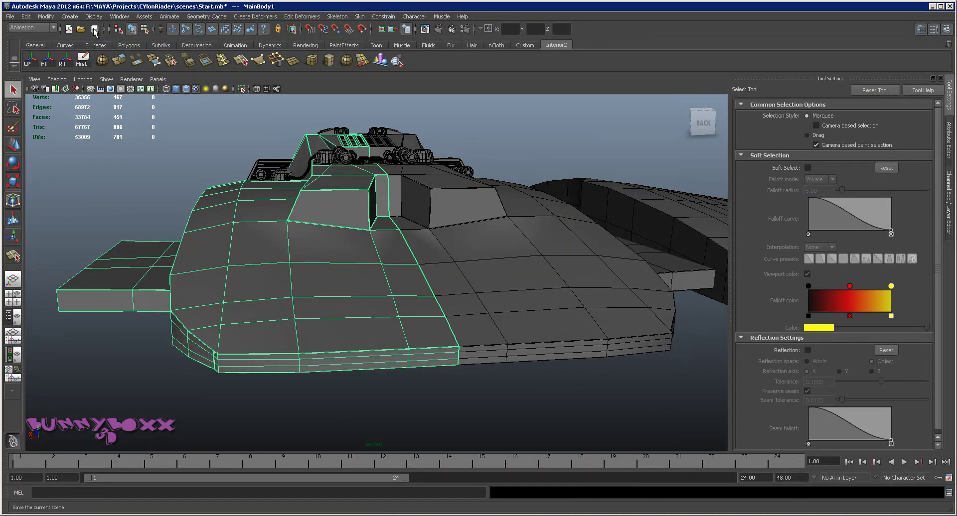
- Select the vertices at the deck's rounded corner and pull them outward to even the curve
left_click(483, 404)
mouse_move(483, 399)
left_mouse_down("alt")
mouse_move(487, 366)
mouse_move(476, 358)
mouse_move(515, 367)
mouse_move(459, 363)
left_mouse_up("alt")
right_click_drag(427, 336, 487, 397, "alt")
middle_click_drag(486, 398, 459, 305, "alt")
mouse_move(459, 305)
left_mouse_down("alt")
mouse_move(453, 331)
mouse_move(292, 286)
left_mouse_up("alt")
mouse_move(293, 286)
right_mouse_down("alt")
mouse_move(388, 320)
mouse_move(356, 371)
right_mouse_up("alt")
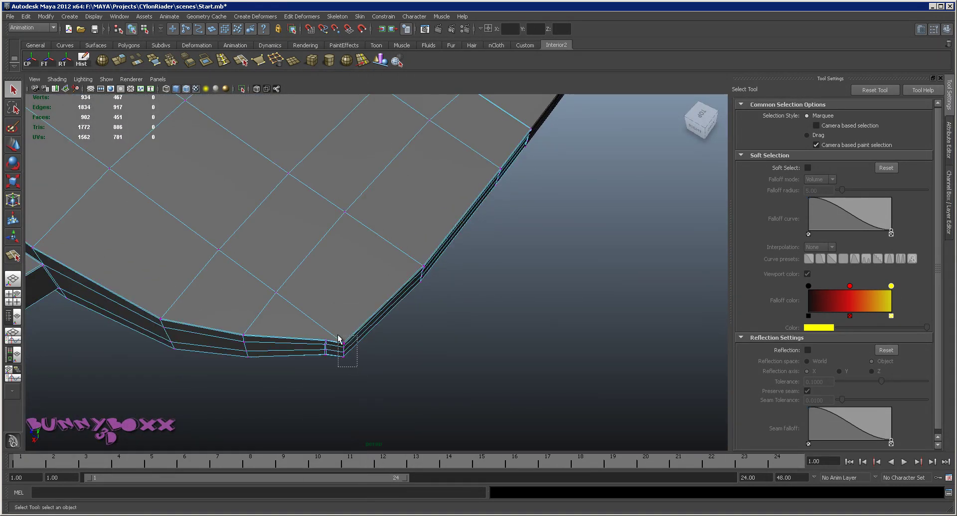
key("w")
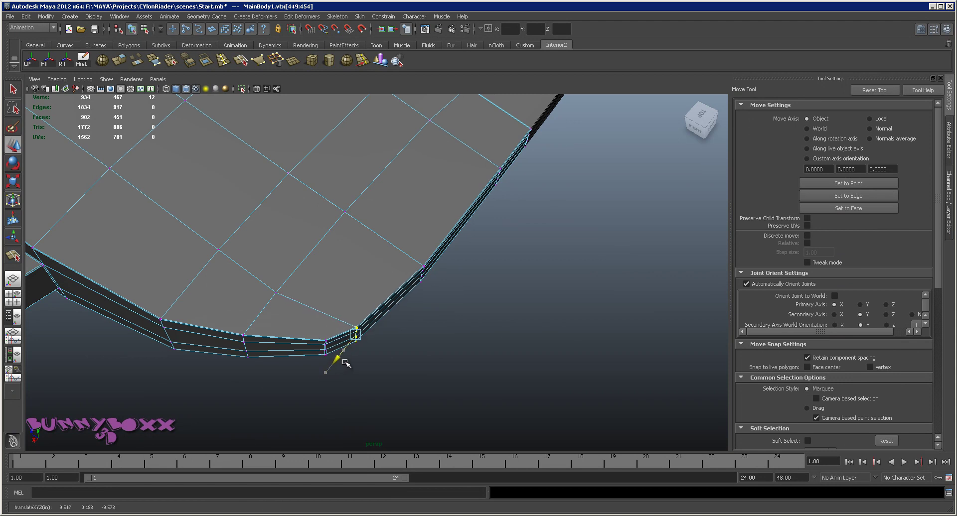
mouse_move(348, 361)
left_mouse_down("alt")
mouse_move(330, 324)
mouse_move(344, 265)
mouse_move(382, 315)
mouse_move(355, 266)
mouse_move(301, 236)
mouse_move(419, 252)
mouse_move(423, 269)
mouse_move(327, 228)
mouse_move(373, 267)
mouse_move(459, 305)
left_mouse_up("alt")
left_click_drag(371, 372, 376, 370)
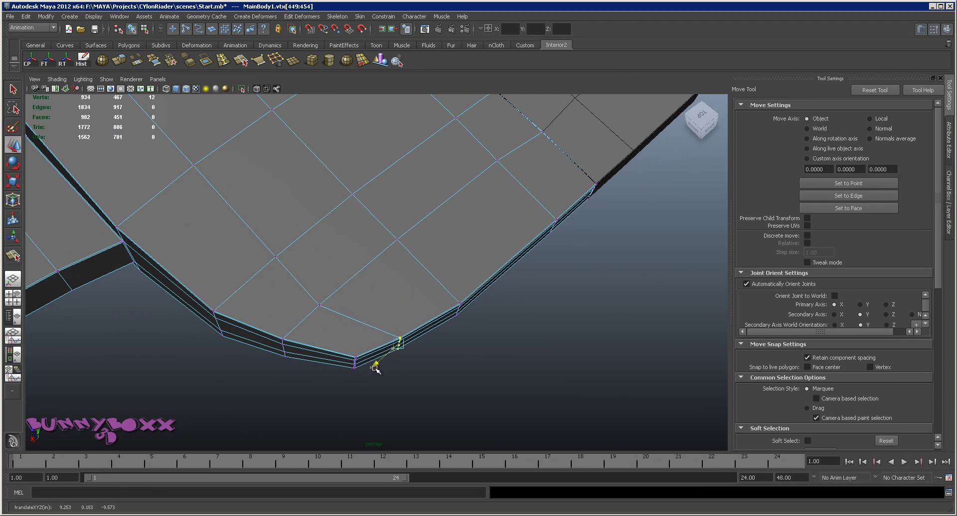
mouse_move(336, 323)
left_mouse_down("alt")
mouse_move(348, 316)
mouse_move(387, 372)
mouse_move(433, 260)
mouse_move(404, 359)
left_mouse_up("alt")
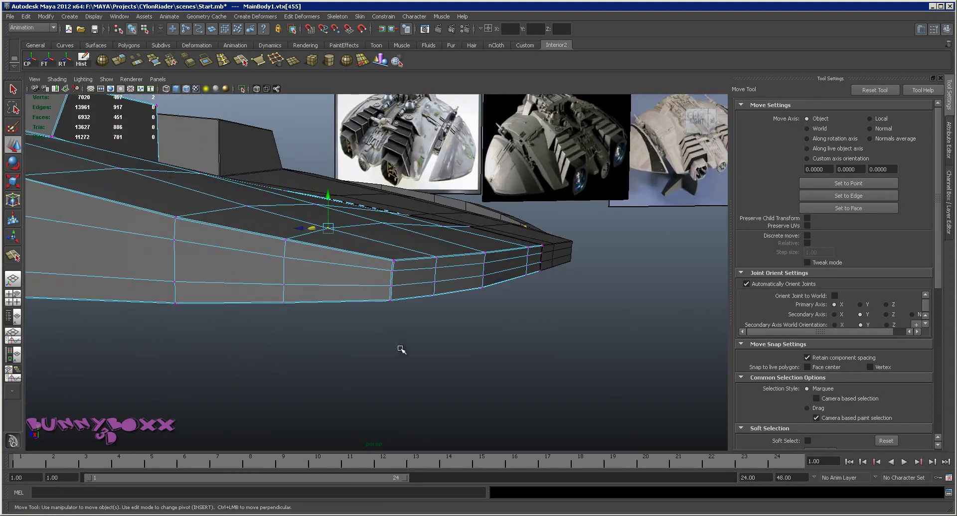
- Return MainBody1 to Object Mode and reselect the whole hull
key("F8")
left_click(538, 278)
mouse_move(538, 278)
left_mouse_down("alt")
mouse_move(503, 282)
mouse_move(547, 299)
mouse_move(274, 248)
left_mouse_up("alt")
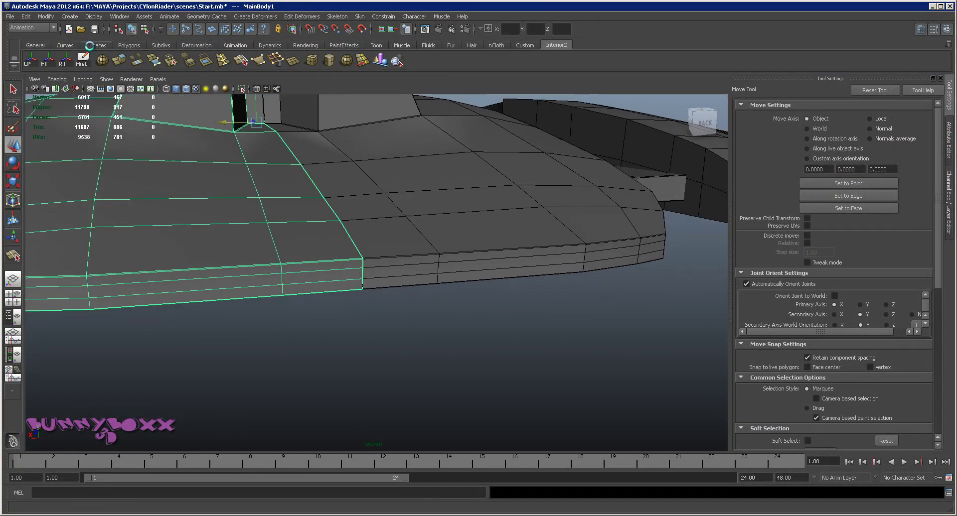
key("q")
mouse_move(249, 119)
left_mouse_down("alt")
mouse_move(234, 107)
mouse_move(302, 113)
mouse_move(357, 92)
left_mouse_up("alt")
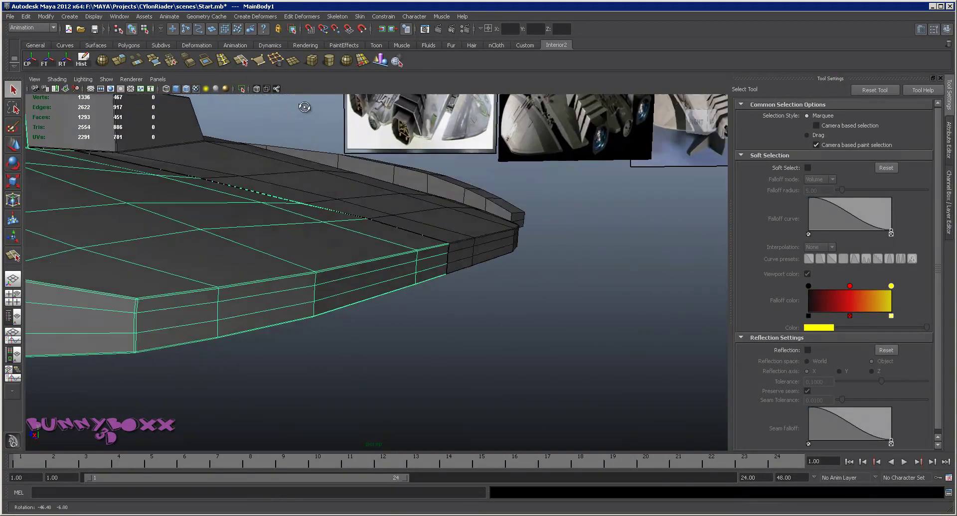
- Draw a polygon cylinder near the hull's rim and set its Rotate X to 90
key("g")
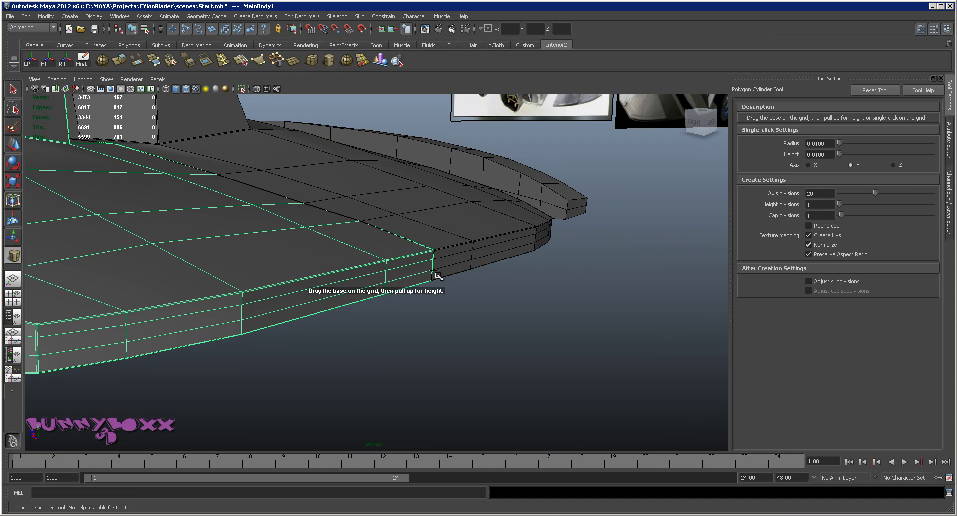
mouse_move(427, 276)
left_mouse_down()
mouse_move(441, 266)
mouse_move(448, 223)
left_mouse_up()
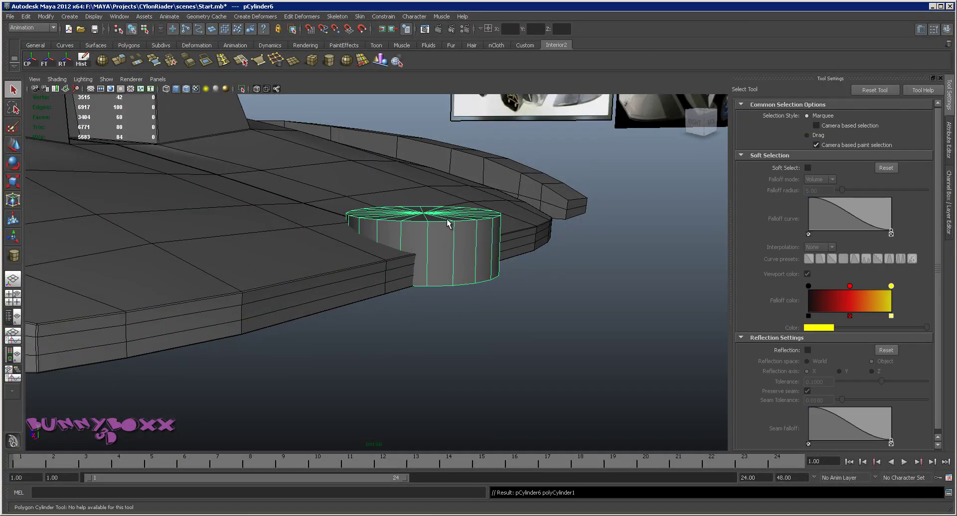
left_click(950, 175)
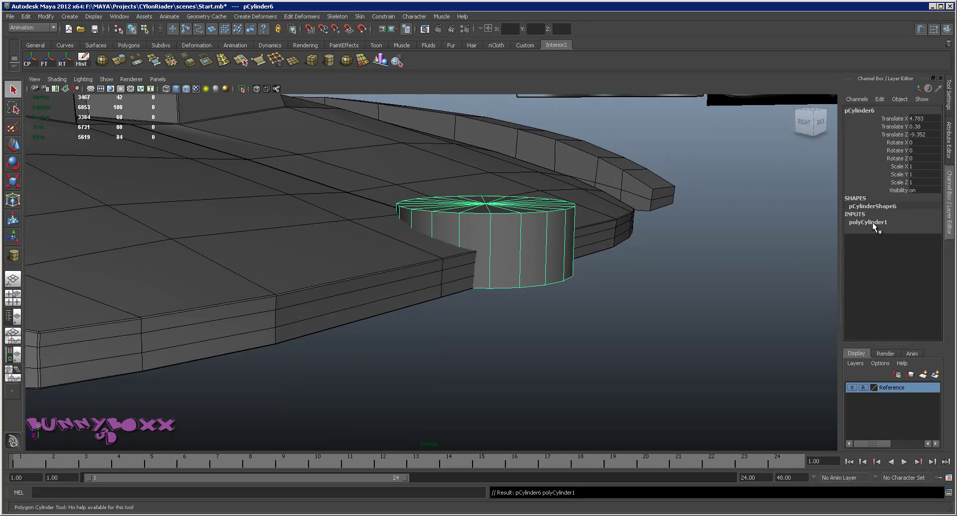
left_click(873, 227)
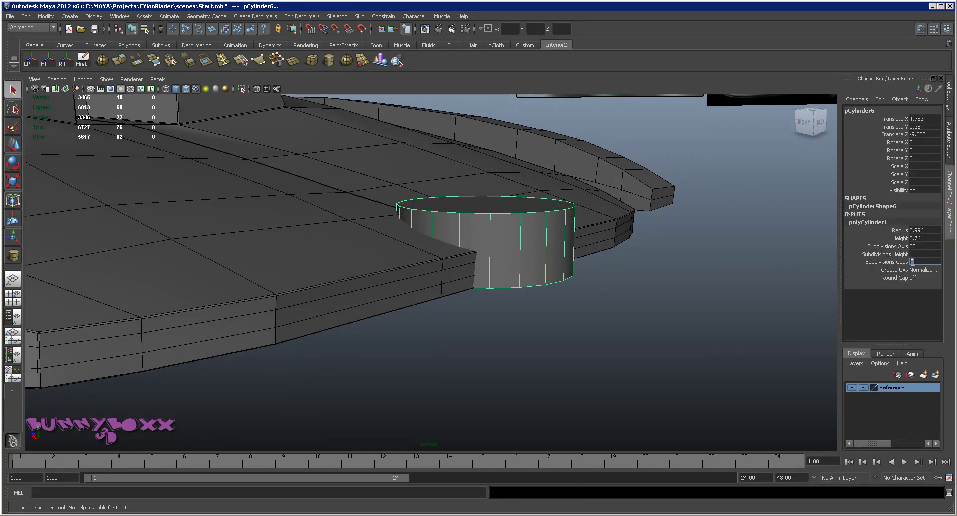
type("0")
left_click(13, 163)
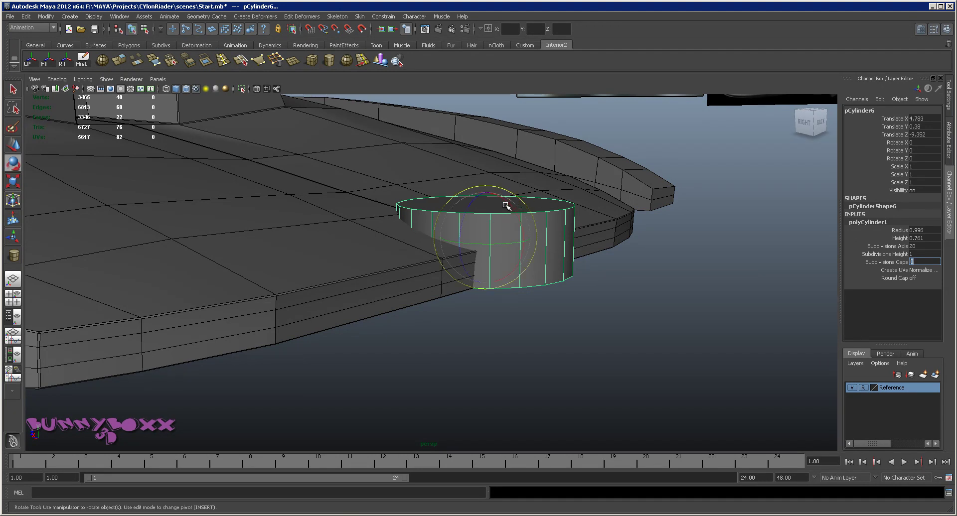
left_click_drag(508, 204, 543, 262)
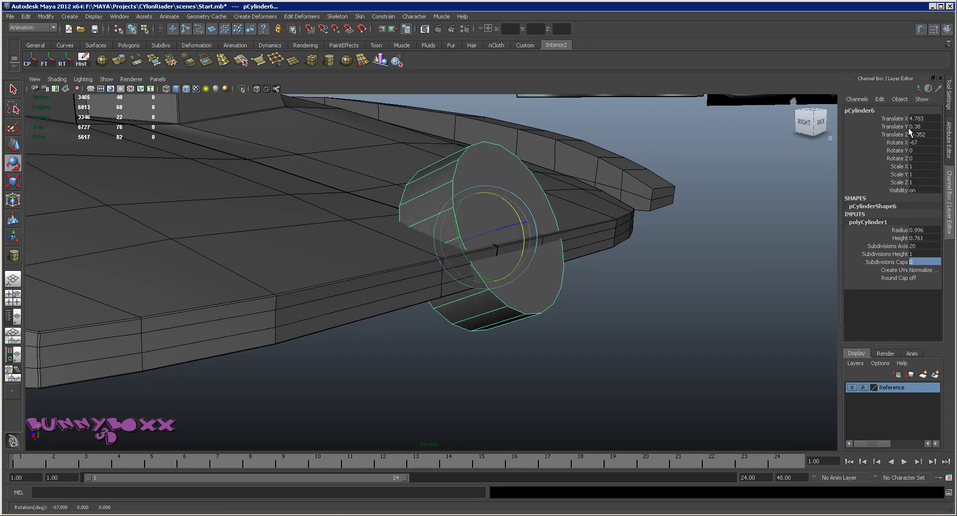
type("0")
key("Return")
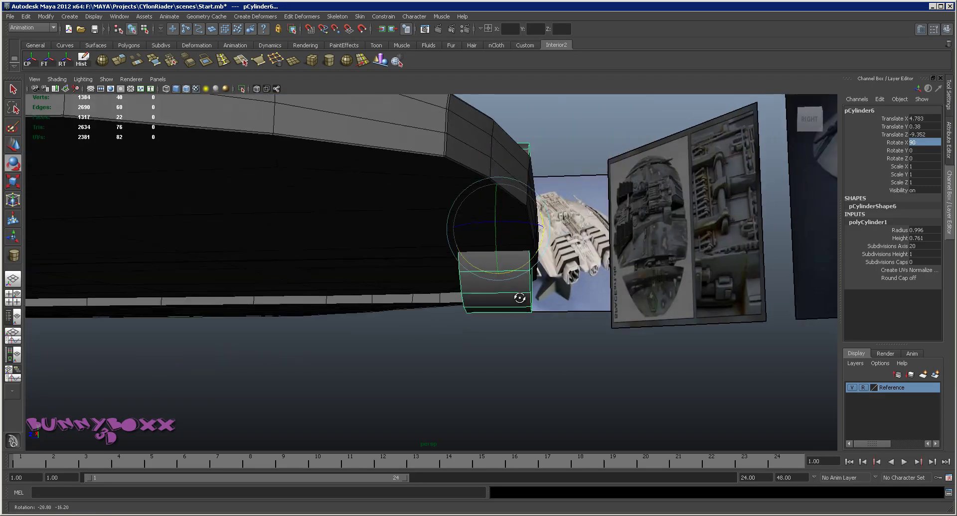
- Move the cylinder outward past the hull edge and freeze its transformations
left_click_drag(565, 313, 506, 287, "alt")
key("w")
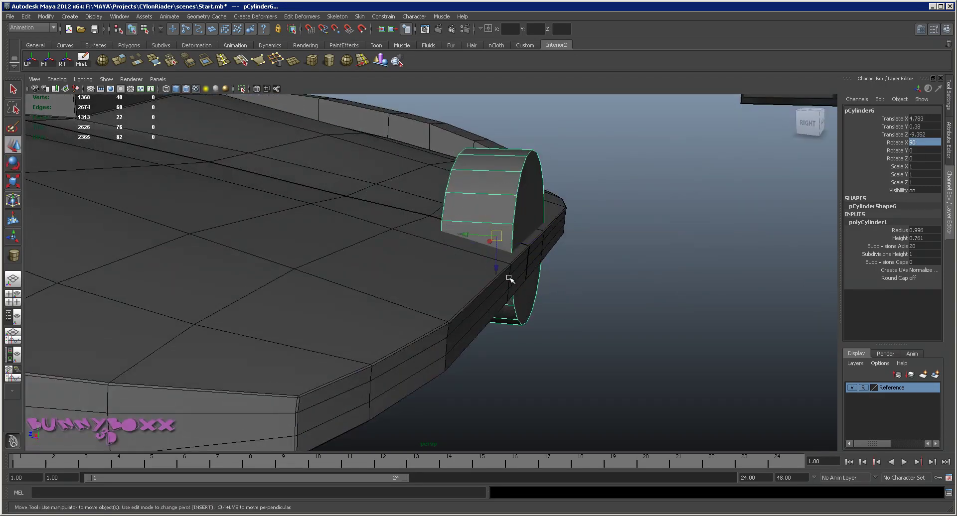
mouse_move(473, 239)
left_mouse_down()
mouse_move(548, 244)
mouse_move(518, 249)
mouse_move(523, 273)
mouse_move(560, 299)
mouse_move(577, 292)
mouse_move(577, 257)
mouse_move(561, 233)
mouse_move(555, 267)
left_mouse_up()
left_click(47, 64)
- Give the cylinder 18 sides and 5 height subdivisions
key("r")
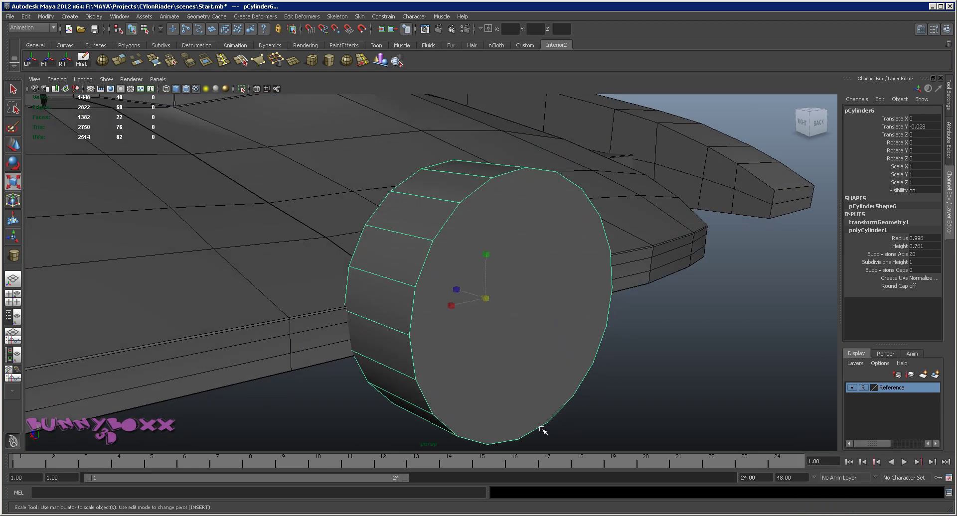
type("18")
key("Return")
scroll(502, 263, "down", 3)
mouse_move(513, 267)
right_mouse_down("alt")
mouse_move(294, 262)
mouse_move(514, 284)
right_mouse_up("alt")
mouse_move(514, 284)
left_mouse_down("alt")
mouse_move(380, 272)
mouse_move(402, 294)
mouse_move(413, 276)
mouse_move(527, 271)
left_mouse_up("alt")
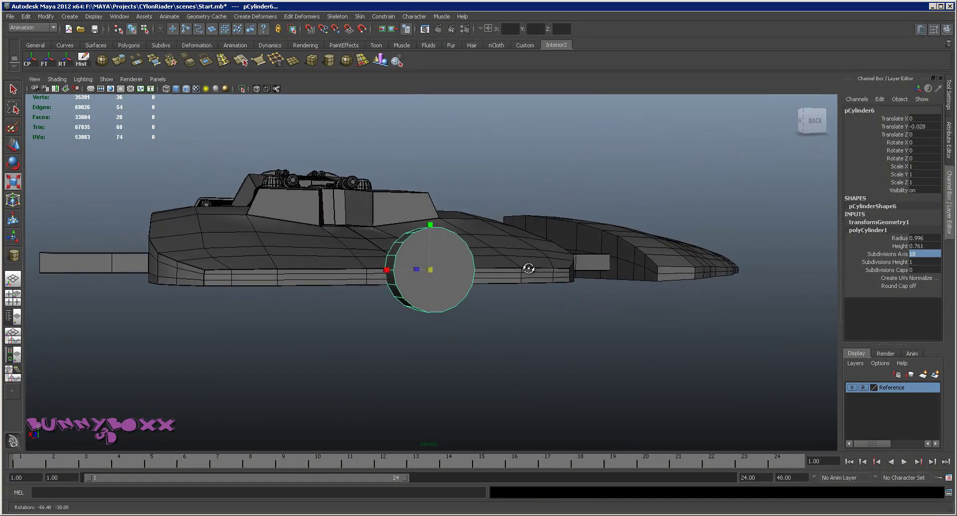
scroll(638, 303, "up", 5)
mouse_move(637, 302)
left_mouse_down("alt")
mouse_move(572, 286)
mouse_move(633, 298)
left_mouse_up("alt")
left_click(904, 263)
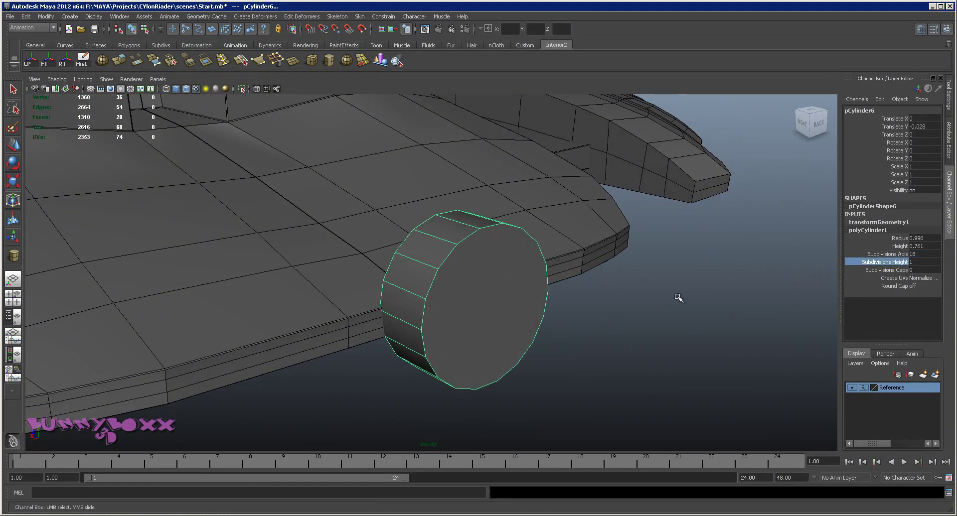
middle_click_drag(691, 292, 717, 300)
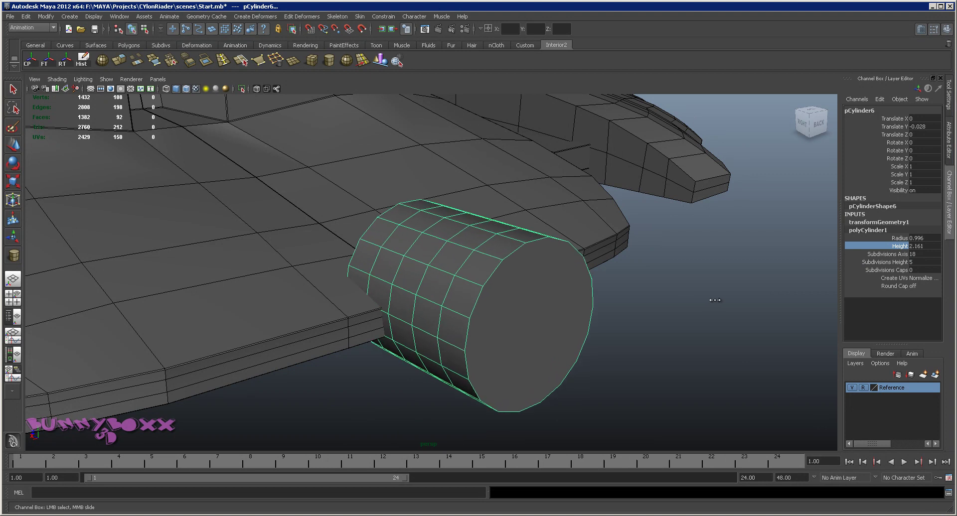
scroll(717, 300, "down", 5)
- Move the cylinder back toward the hull and scale it down to 0.687
key("w")
mouse_move(450, 278)
left_mouse_down()
mouse_move(511, 291)
mouse_move(493, 291)
left_mouse_up()
left_click_drag(616, 269, 486, 263, "alt")
key("r")
mouse_move(406, 290)
left_mouse_down()
mouse_move(367, 316)
mouse_move(471, 325)
left_mouse_up()
key("w")
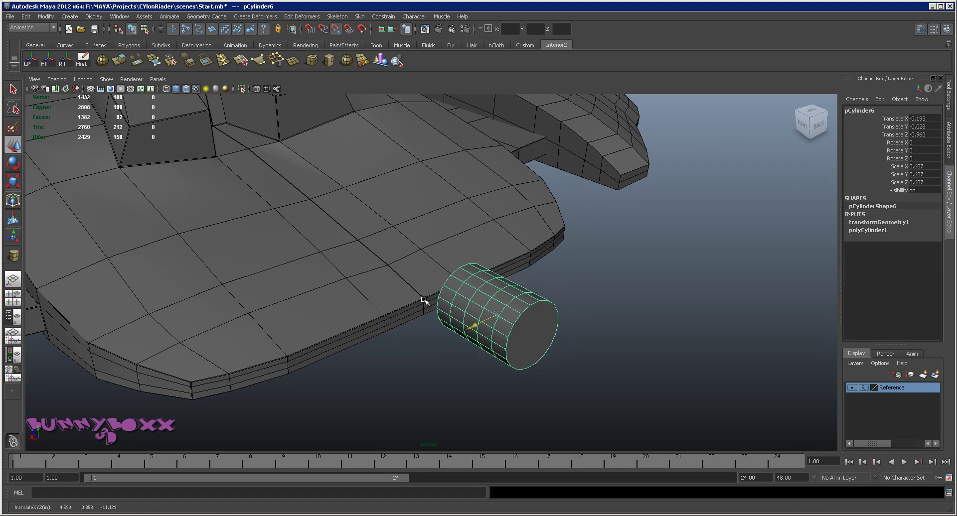
- Slide the engine pod sideways along X
middle_click_drag(424, 299, 398, 304)
mouse_move(399, 304)
left_mouse_down("alt")
mouse_move(513, 292)
mouse_move(482, 281)
left_mouse_up("alt")
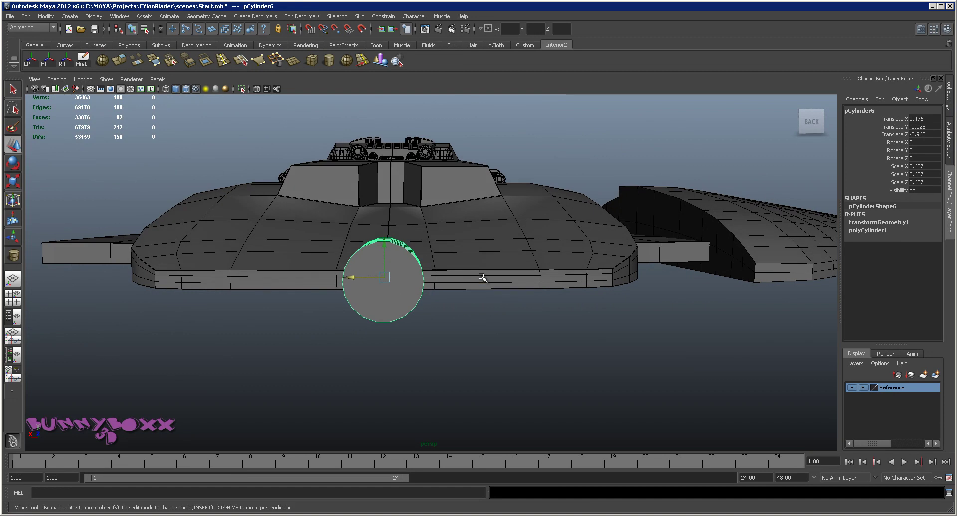
mouse_move(413, 190)
left_mouse_down("alt")
mouse_move(434, 210)
mouse_move(587, 243)
mouse_move(457, 283)
mouse_move(496, 252)
mouse_move(496, 274)
mouse_move(427, 277)
mouse_move(388, 265)
mouse_move(399, 272)
left_mouse_up("alt")
scroll(453, 284, "down", 5)
scroll(669, 298, "up", 3)
mouse_move(668, 298)
left_mouse_down("alt")
mouse_move(531, 256)
mouse_move(555, 280)
mouse_move(509, 321)
left_mouse_up("alt")
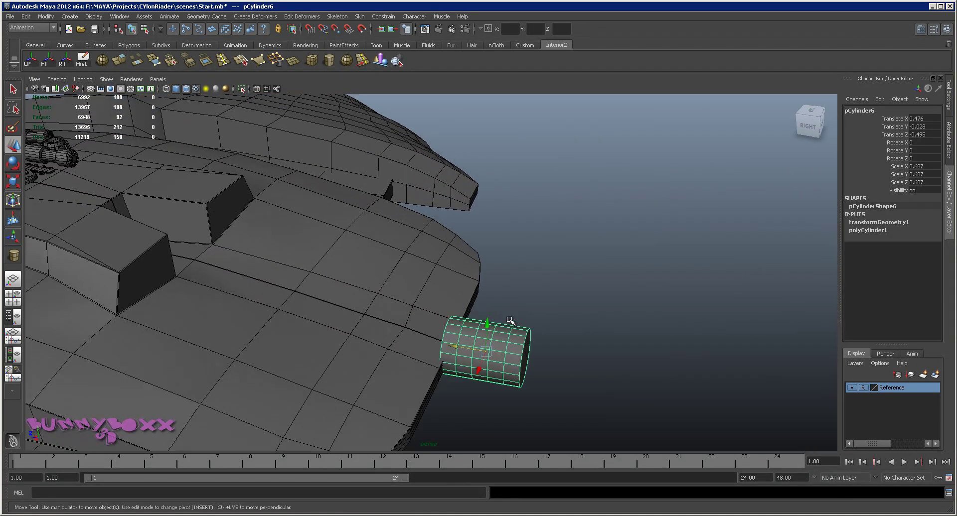
- Increase the polyCylinder1 Height slightly and slide the pod along Z to -0.612
left_click(882, 230)
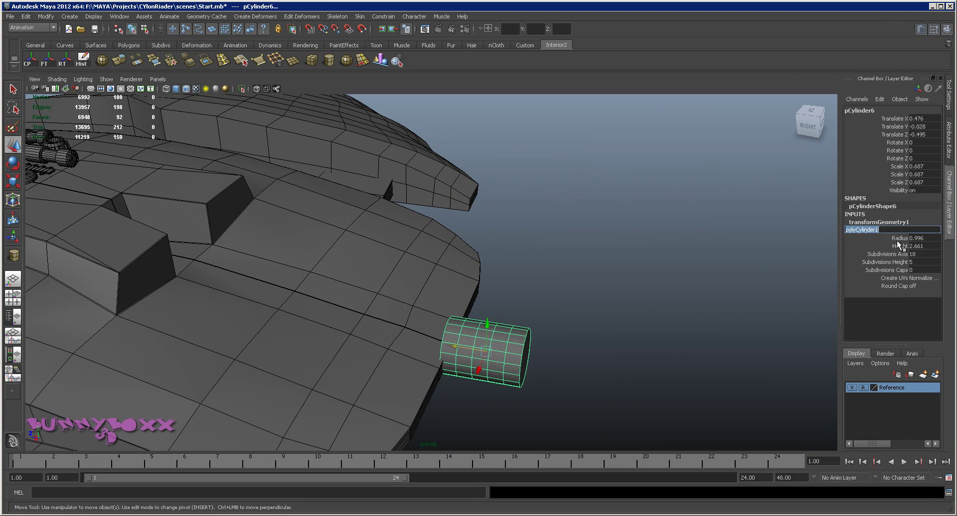
left_click(892, 238)
middle_click_drag(657, 284, 655, 286)
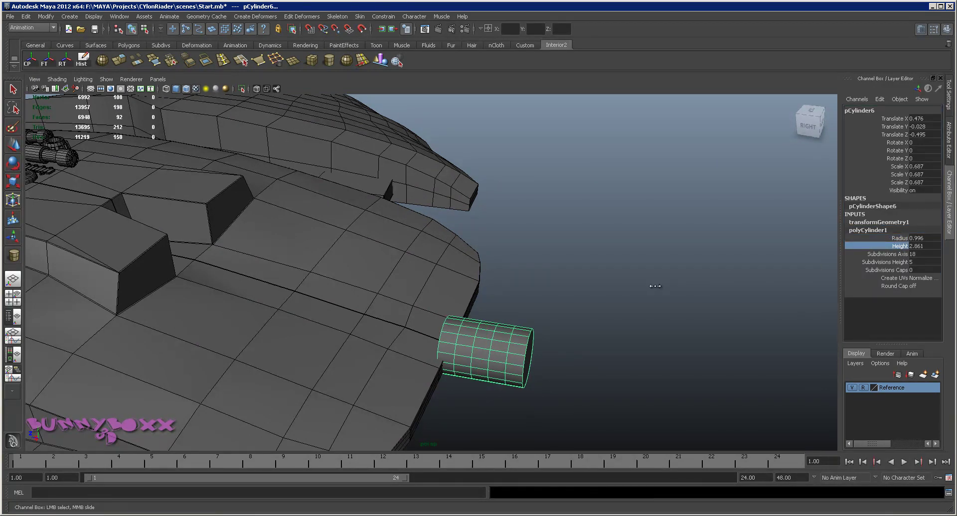
left_click_drag(459, 345, 464, 346)
scroll(464, 346, "down", 5)
mouse_move(494, 273)
left_mouse_down("alt")
mouse_move(439, 284)
mouse_move(427, 316)
mouse_move(391, 320)
mouse_move(419, 303)
left_mouse_up("alt")
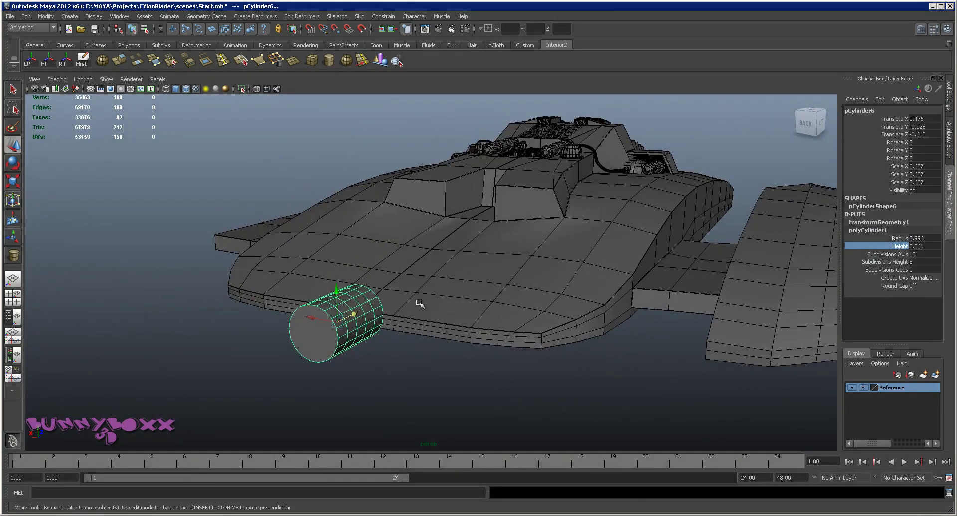
scroll(419, 303, "up", 3)
- Add a default lattice to the cylinder, then delete its history to remove it
left_click(255, 16)
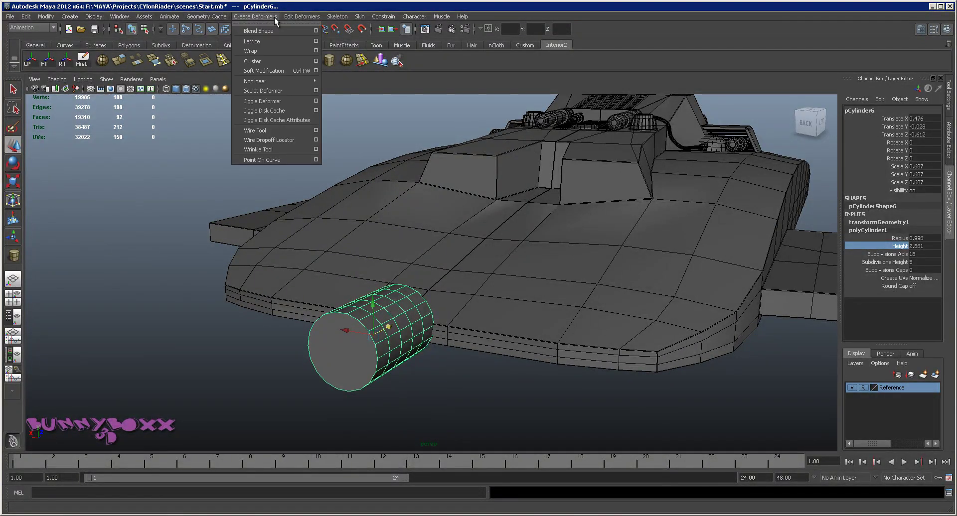
left_click(270, 41)
mouse_move(412, 224)
left_mouse_down("alt")
mouse_move(379, 254)
mouse_move(374, 289)
left_mouse_up("alt")
mouse_move(441, 264)
left_mouse_down("alt")
mouse_move(596, 233)
mouse_move(462, 245)
mouse_move(394, 234)
left_mouse_up("alt")
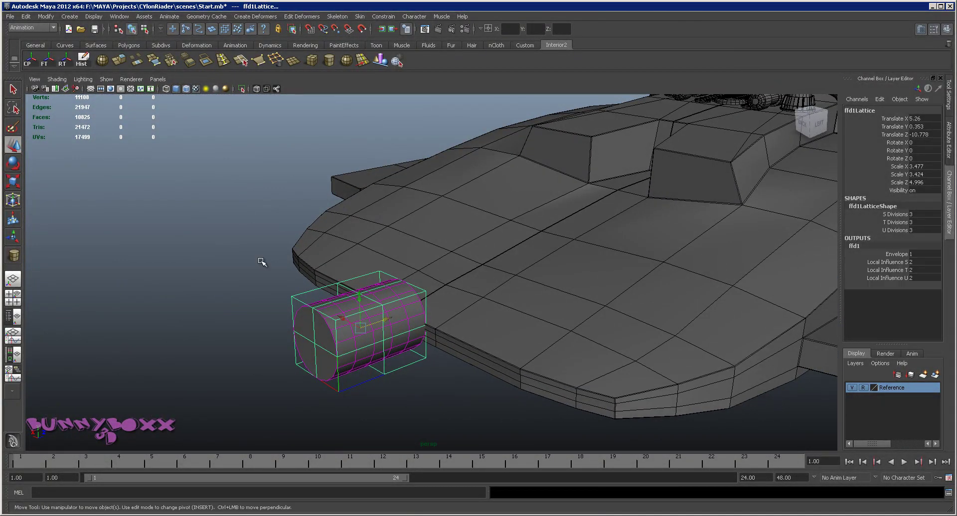
right_click_drag(338, 308, 326, 323)
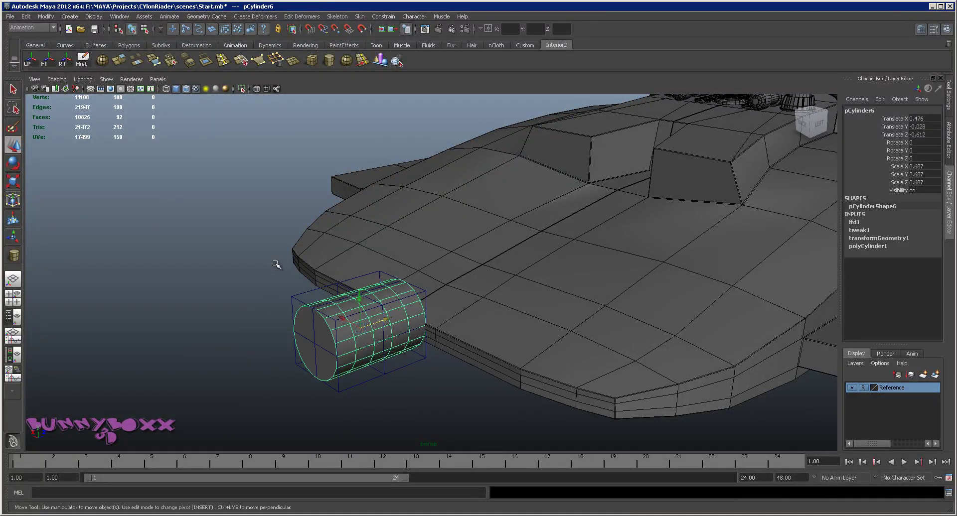
left_click(81, 59)
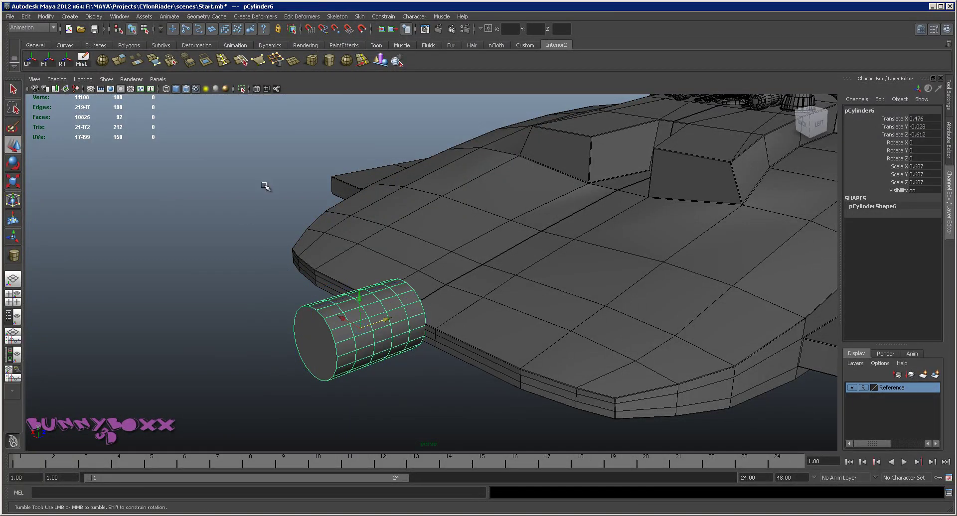
left_click_drag(265, 181, 275, 190, "alt")
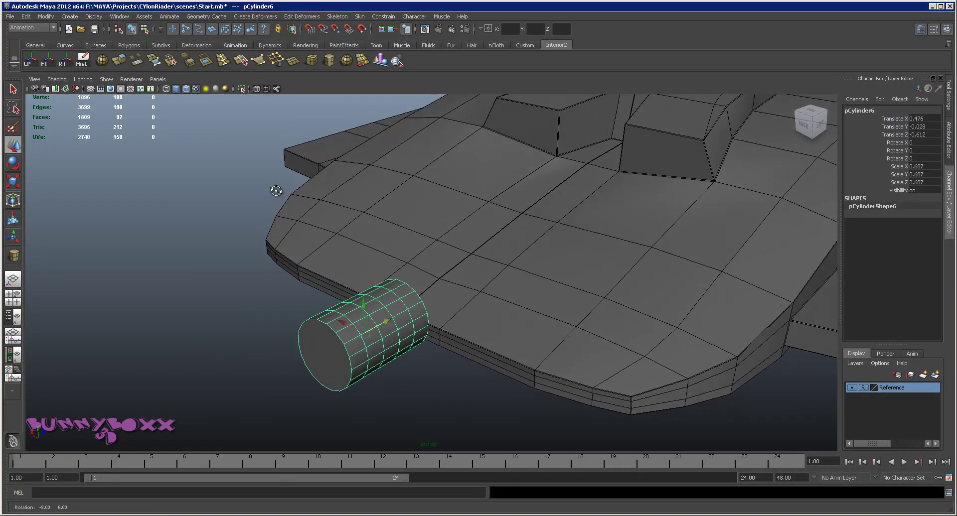
- Create a lattice with 4×6×4 divisions around pCylinder6 from the Lattice options
left_click(247, 17)
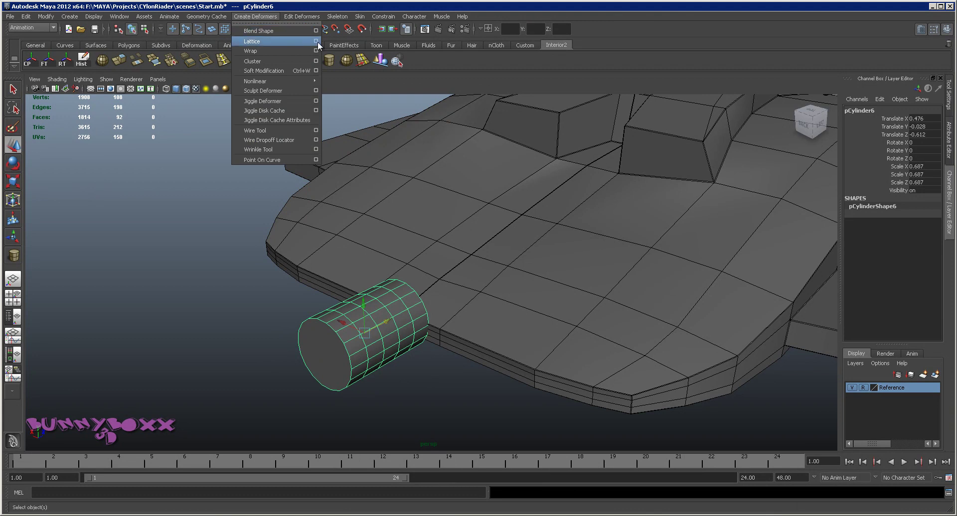
left_click(317, 41)
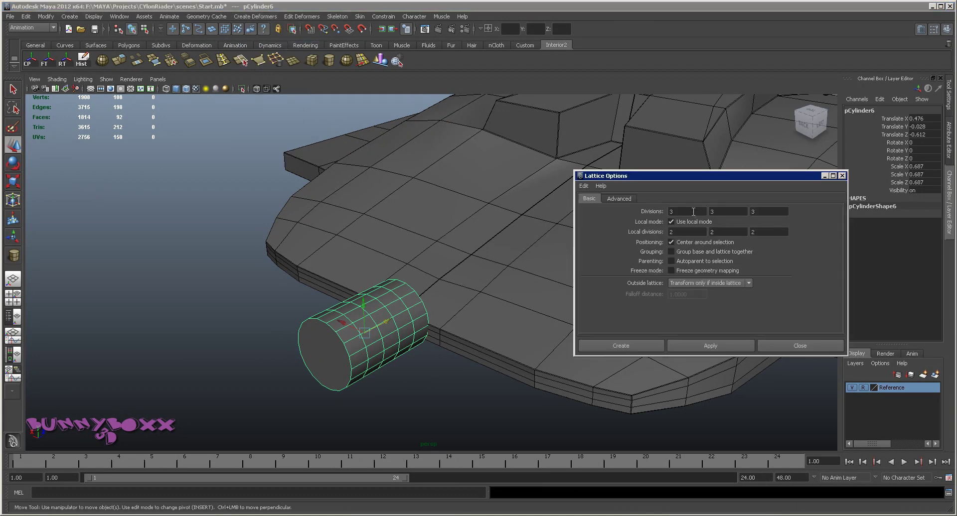
left_click(620, 198)
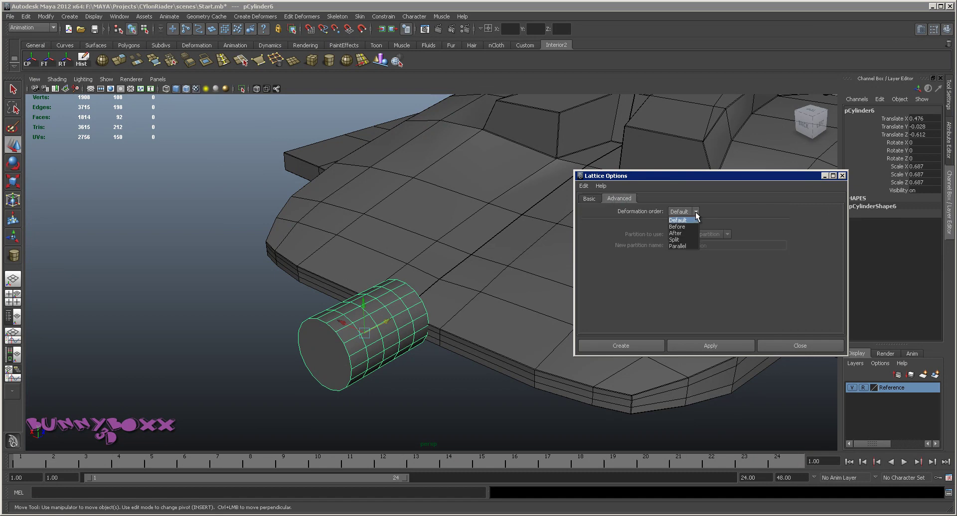
left_click(589, 198)
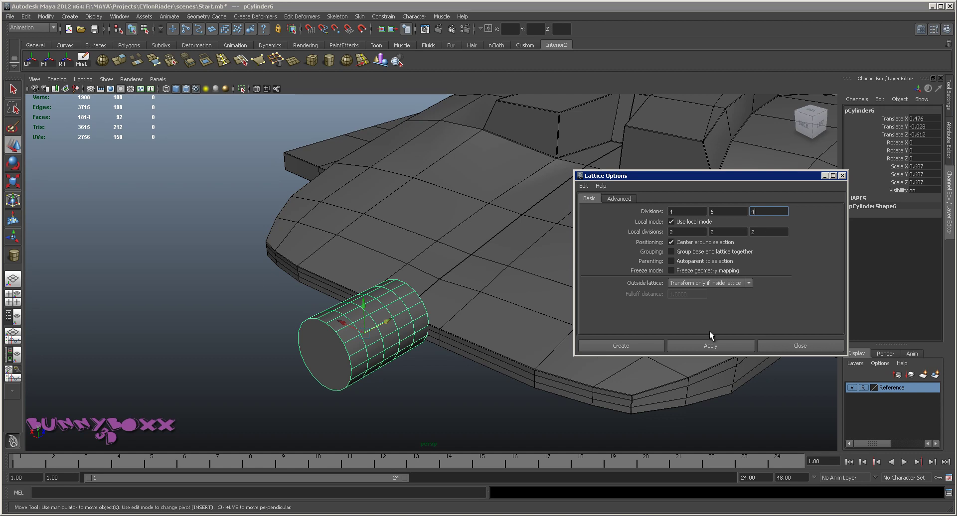
left_click(705, 345)
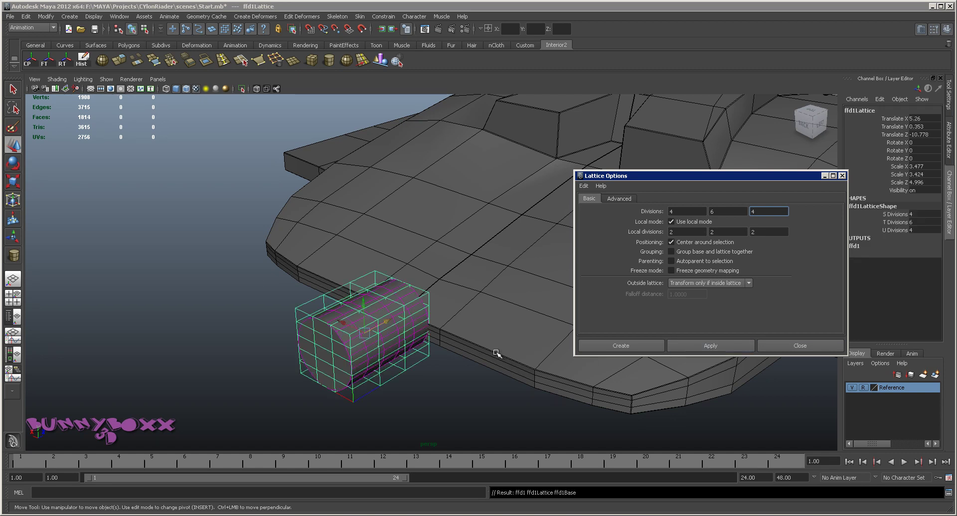
left_click(778, 347)
- Select the middle row of lattice points and scale it to bulge the pod
mouse_move(422, 367)
left_mouse_down("alt")
mouse_move(434, 389)
mouse_move(474, 405)
mouse_move(463, 346)
mouse_move(442, 324)
mouse_move(467, 339)
mouse_move(450, 378)
mouse_move(441, 369)
left_mouse_up("alt")
right_click(433, 340)
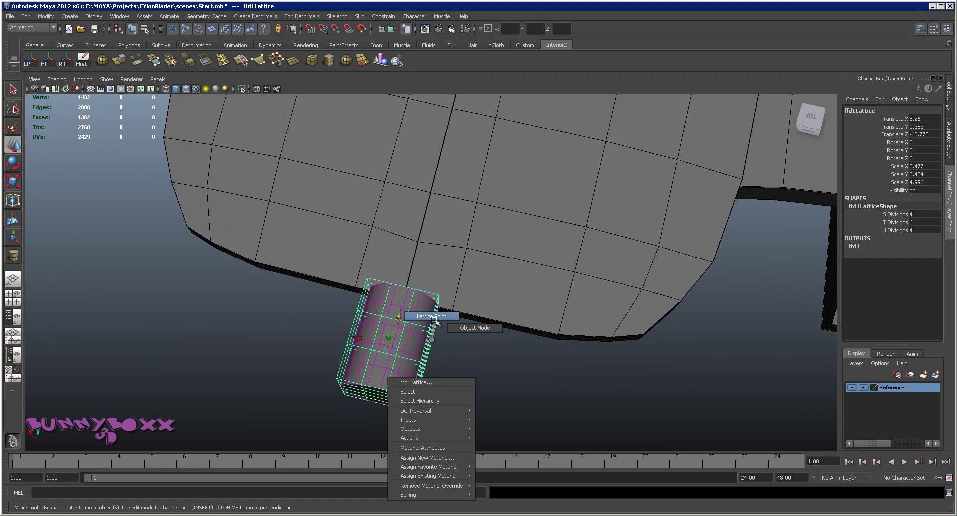
left_click(432, 317)
left_click_drag(434, 320, 449, 331, "alt")
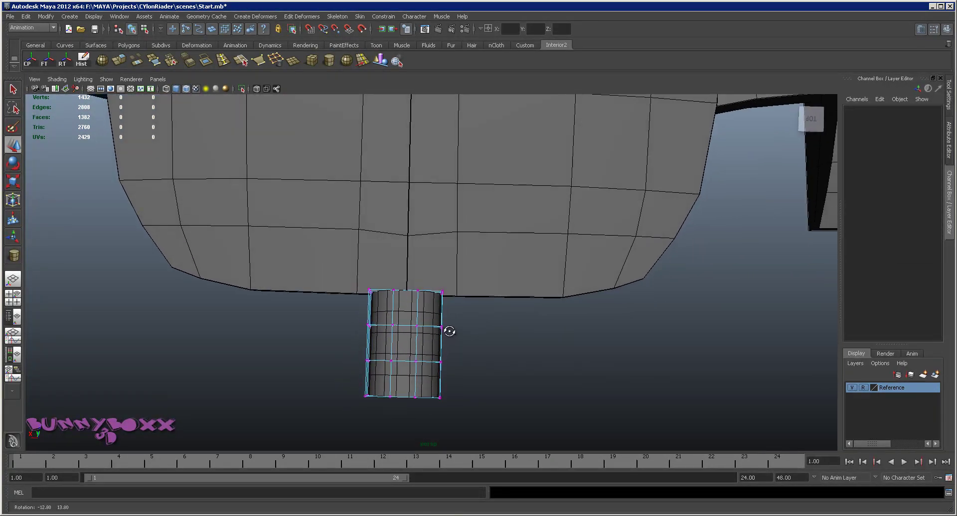
left_click_drag(348, 346, 350, 346)
mouse_move(451, 327)
left_mouse_down("alt")
mouse_move(451, 274)
mouse_move(407, 325)
left_mouse_up("alt")
key("e")
key("r")
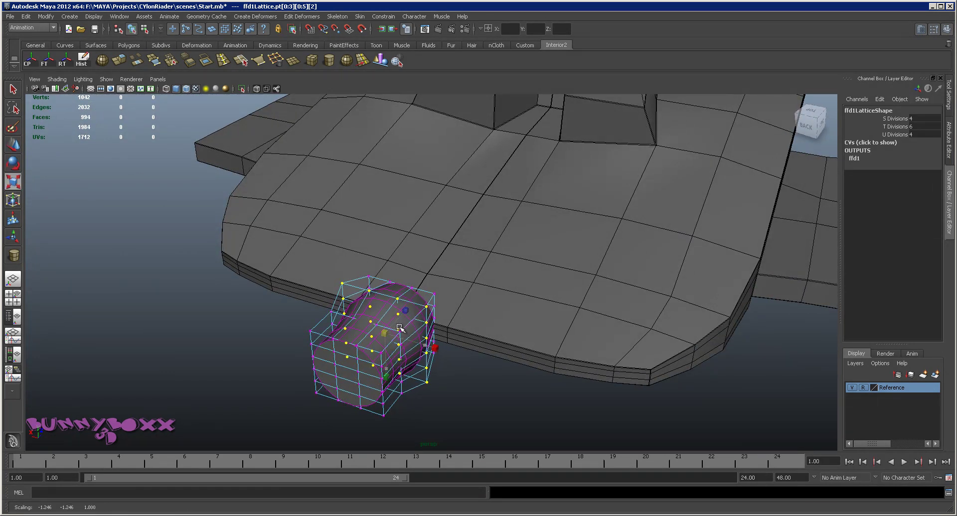
mouse_move(402, 328)
left_mouse_down("alt")
mouse_move(352, 273)
mouse_move(330, 266)
mouse_move(373, 313)
mouse_move(446, 324)
mouse_move(444, 356)
mouse_move(466, 314)
mouse_move(459, 284)
mouse_move(351, 254)
mouse_move(369, 244)
mouse_move(423, 278)
mouse_move(453, 333)
left_mouse_up("alt")
- Select the bottom row of lattice points and scale it to narrow the nozzle end
mouse_move(367, 379)
left_mouse_down()
mouse_move(410, 344)
mouse_move(427, 284)
mouse_move(352, 256)
mouse_move(455, 229)
mouse_move(520, 234)
mouse_move(528, 203)
mouse_move(555, 299)
mouse_move(408, 284)
mouse_move(412, 305)
mouse_move(420, 303)
left_mouse_up()
mouse_move(421, 303)
right_mouse_down("alt")
mouse_move(477, 270)
mouse_move(476, 224)
right_mouse_up("alt")
mouse_move(476, 224)
left_mouse_down("alt")
mouse_move(474, 207)
mouse_move(306, 209)
mouse_move(434, 241)
left_mouse_up("alt")
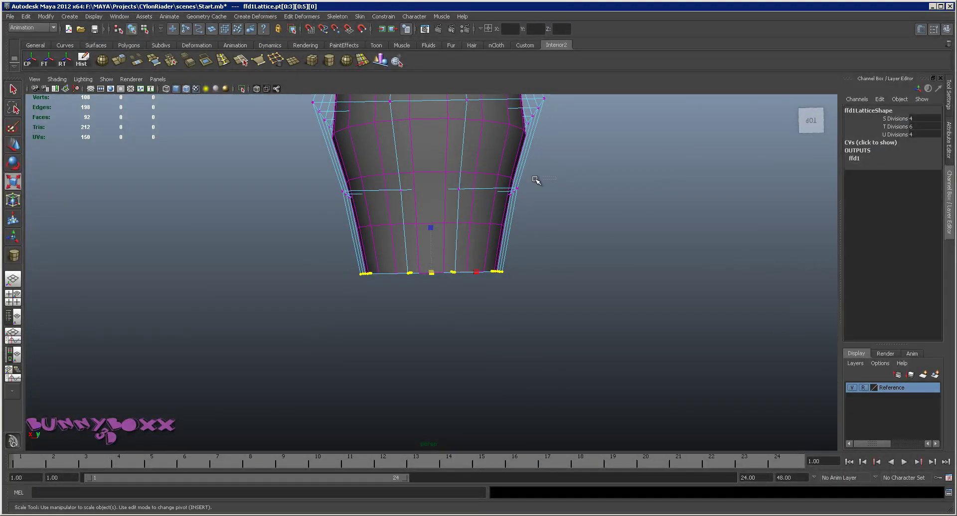
mouse_move(319, 217)
left_mouse_down("alt")
mouse_move(369, 199)
mouse_move(444, 195)
mouse_move(414, 207)
mouse_move(421, 205)
mouse_move(320, 196)
mouse_move(284, 175)
mouse_move(456, 186)
left_mouse_up("alt")
scroll(468, 183, "down", 3)
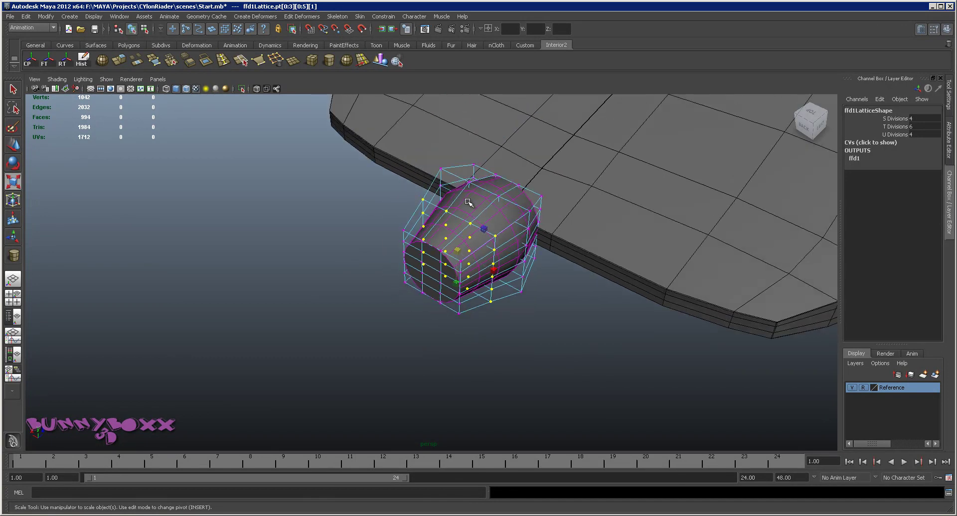
- Delete the cylinder's history to keep the tapered shape and remove the lattice
left_click(470, 239)
mouse_move(470, 239)
left_mouse_down("alt")
mouse_move(421, 265)
mouse_move(367, 215)
mouse_move(467, 228)
mouse_move(468, 254)
mouse_move(547, 258)
mouse_move(580, 230)
mouse_move(380, 203)
left_mouse_up("alt")
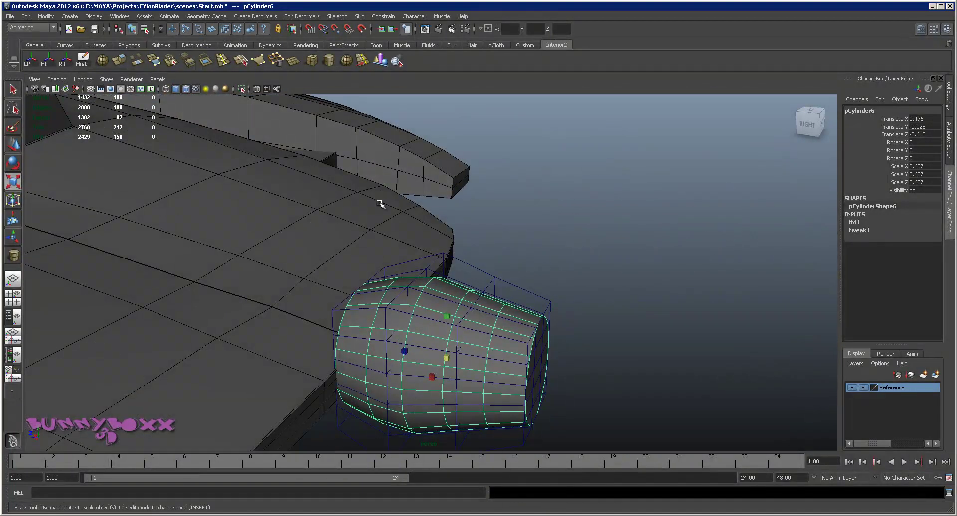
left_click(91, 63)
mouse_move(450, 188)
left_mouse_down("alt")
mouse_move(511, 228)
mouse_move(514, 263)
mouse_move(367, 437)
left_mouse_up("alt")
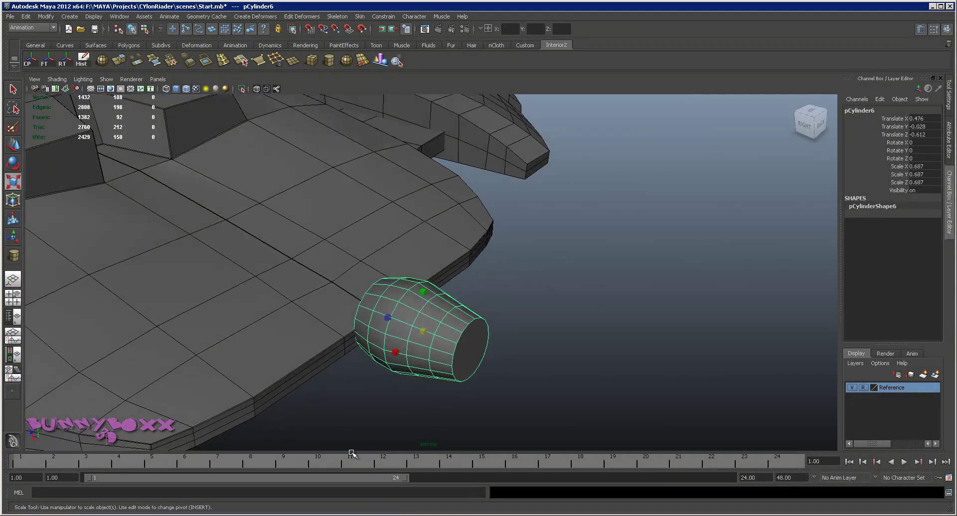
key("F9")
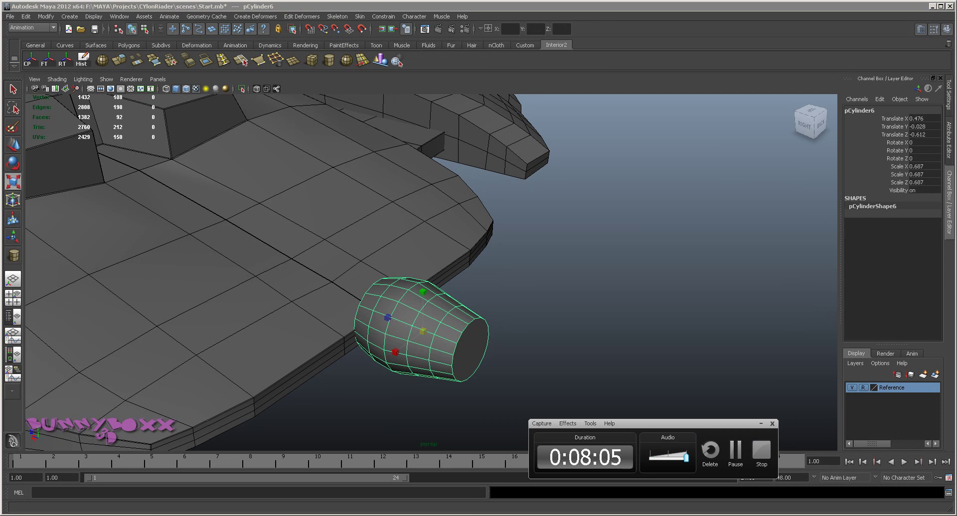
mouse_move(527, 343)
left_mouse_down("alt")
mouse_move(349, 337)
mouse_move(372, 285)
mouse_move(363, 267)
mouse_move(394, 329)
left_mouse_up("alt")
- Select an edge loop on pCylinder6, then scale the pod along its length in Object Mode
left_click(346, 329)
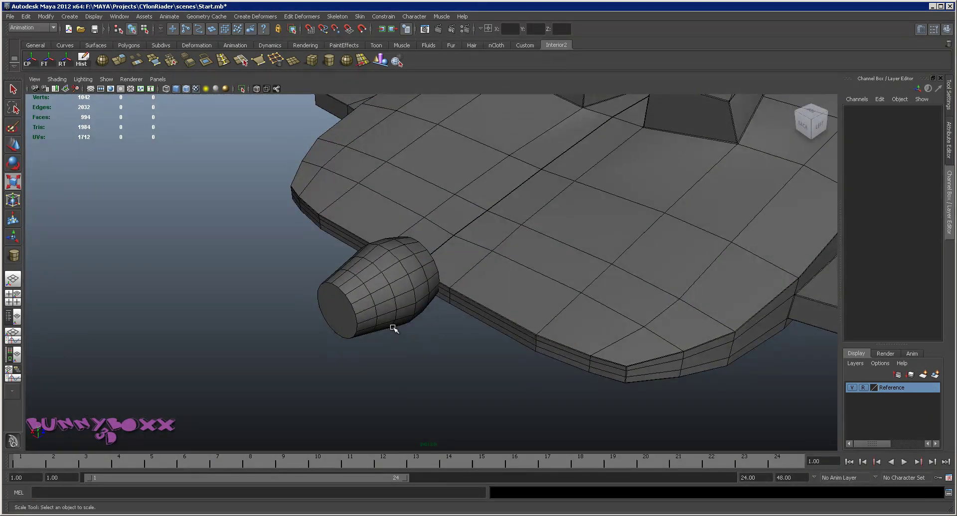
left_click(386, 313)
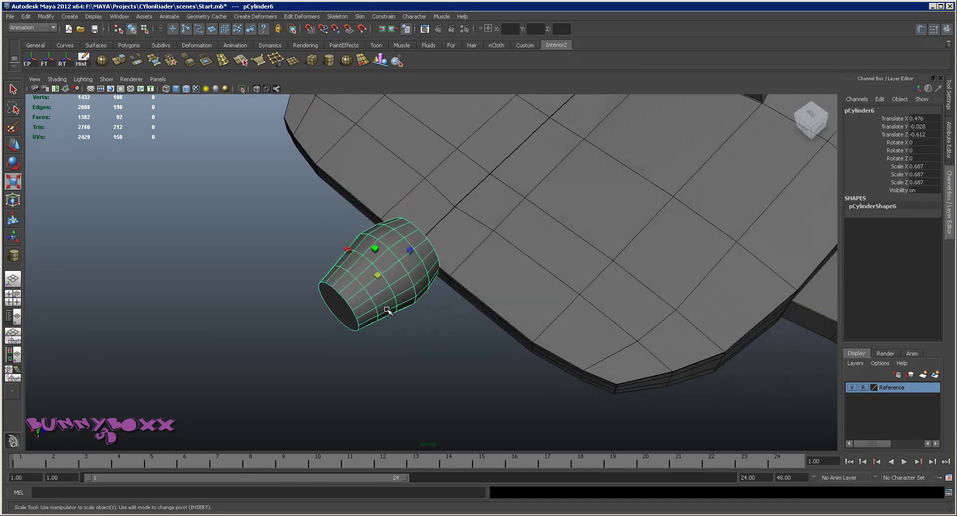
left_click_drag(386, 313, 369, 295, "alt")
right_click(369, 295)
left_click(375, 276)
double_click(379, 247)
mouse_move(379, 248)
left_mouse_down("alt")
mouse_move(357, 302)
mouse_move(330, 292)
left_mouse_up("alt")
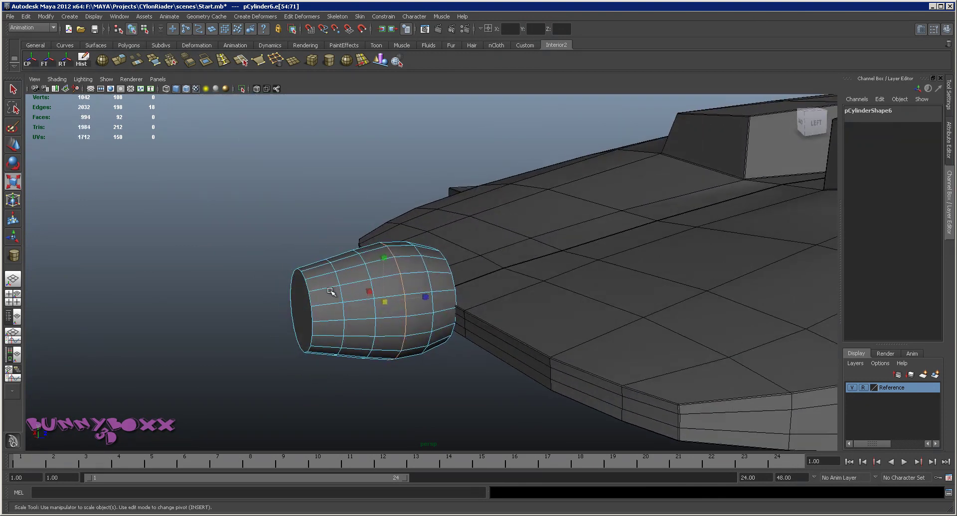
right_click(330, 292)
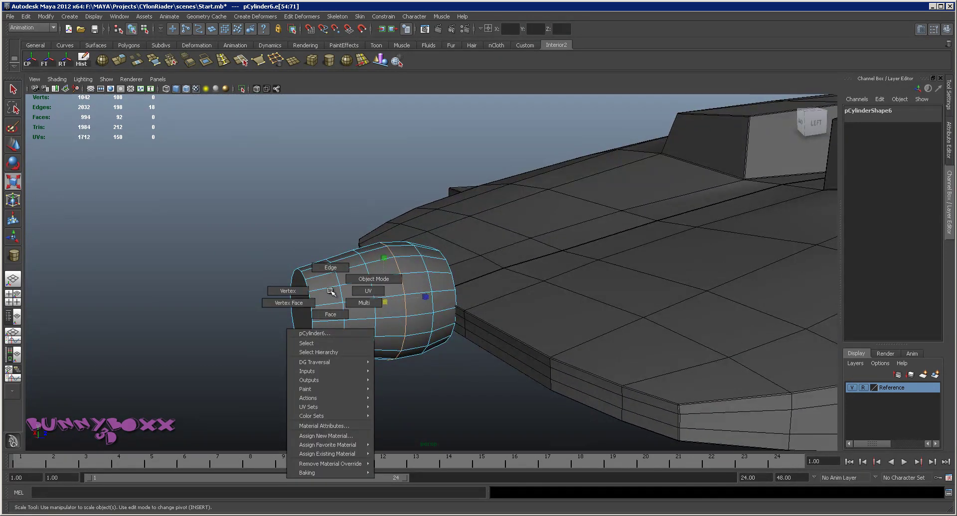
left_click(350, 282)
mouse_move(413, 298)
left_mouse_down()
mouse_move(394, 301)
mouse_move(544, 323)
left_mouse_up()
key("w")
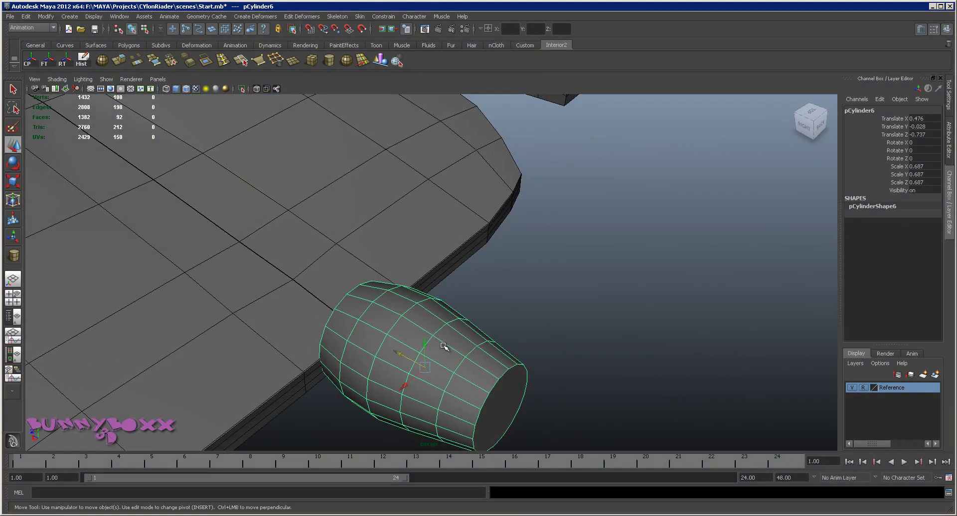
- Select the middle ring of faces on pCylinder6 and apply Extrude Face
right_click(443, 345)
left_click(441, 365)
left_click_drag(418, 346, 447, 302, "alt")
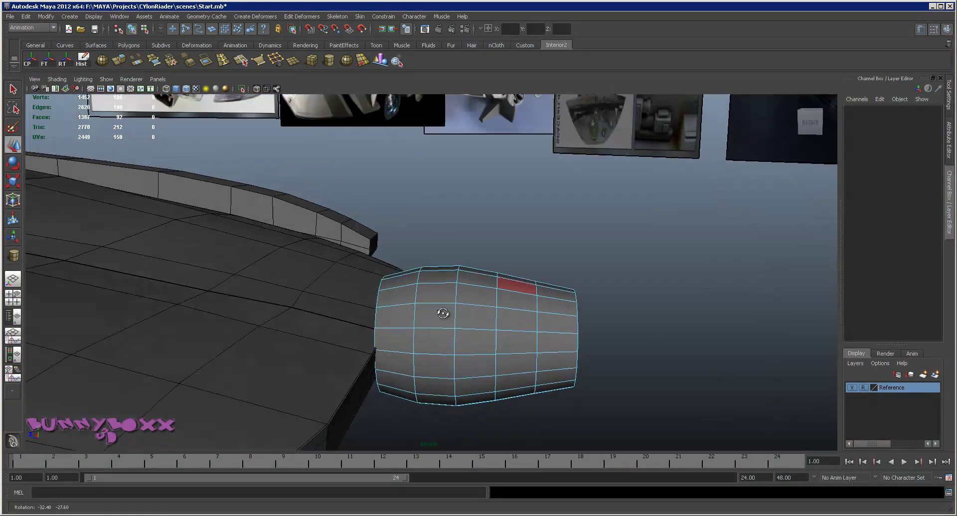
left_click_drag(491, 437, 491, 439)
mouse_move(487, 267)
left_mouse_down("alt")
mouse_move(458, 314)
mouse_move(489, 298)
left_mouse_up("alt")
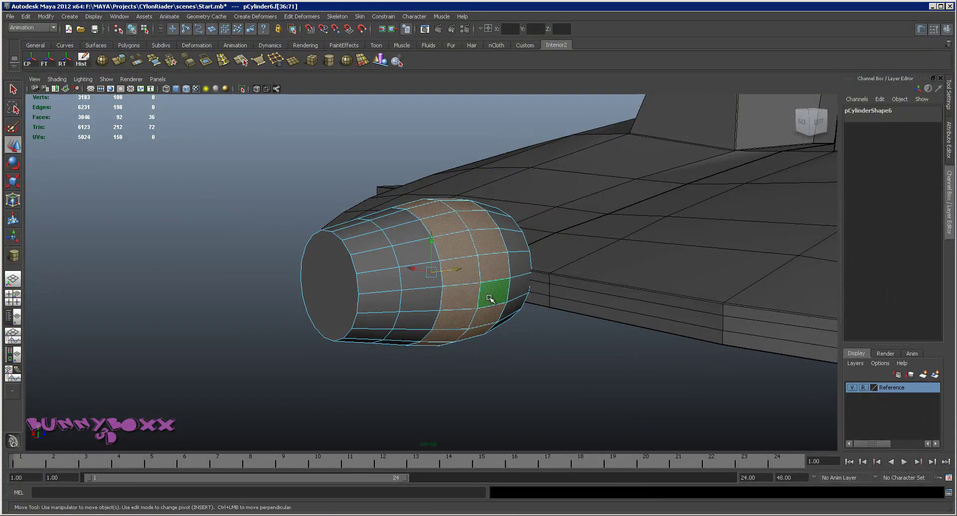
mouse_move(490, 297)
left_mouse_down("alt")
mouse_move(551, 265)
mouse_move(551, 282)
left_mouse_up("alt")
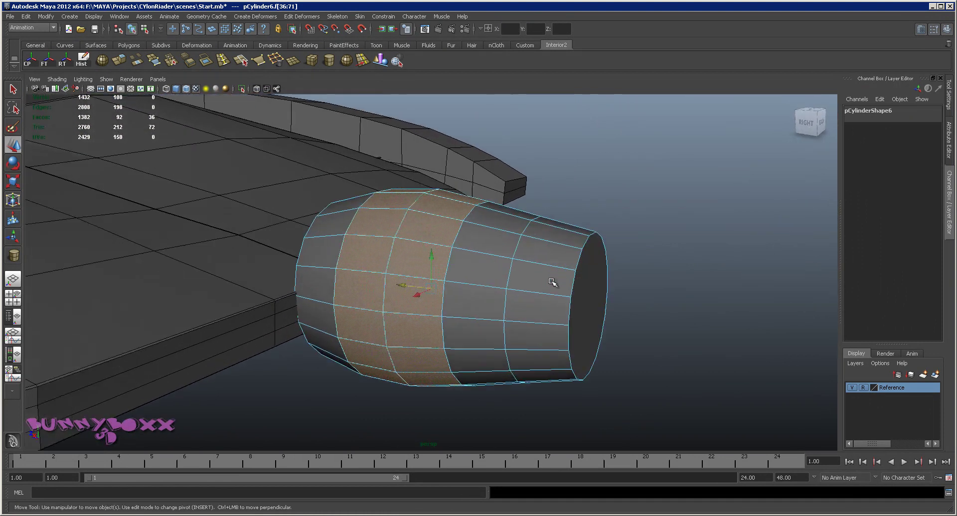
right_click(441, 244, "shift")
left_click(442, 259)
mouse_move(441, 259)
left_mouse_down("alt")
mouse_move(355, 298)
mouse_move(319, 234)
left_mouse_up("alt")
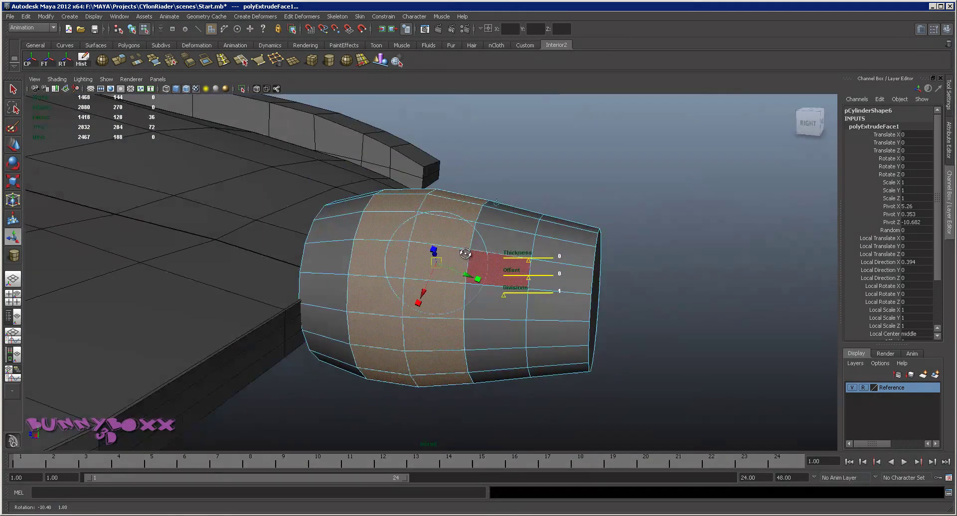
- Switch to the Polygons menu set and check Keep Faces Together
left_click(30, 28)
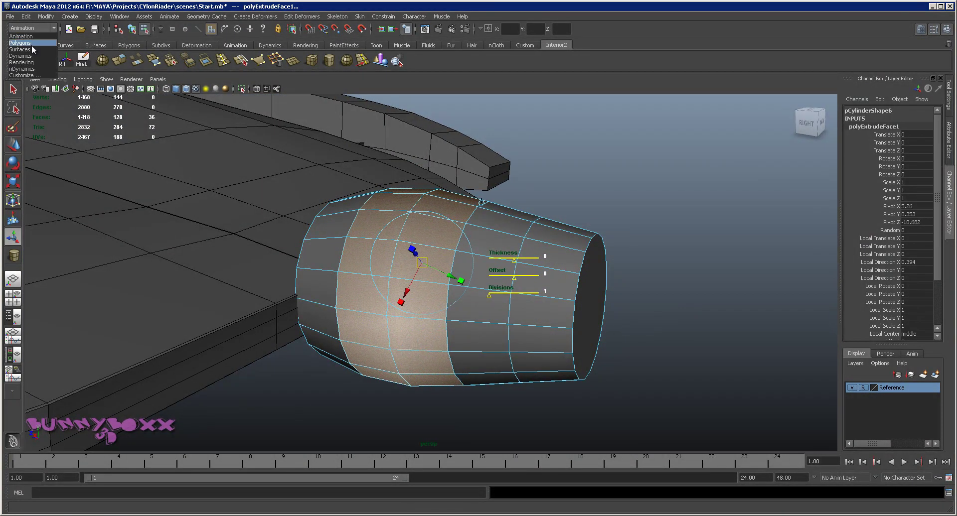
left_click(31, 44)
left_click(211, 17)
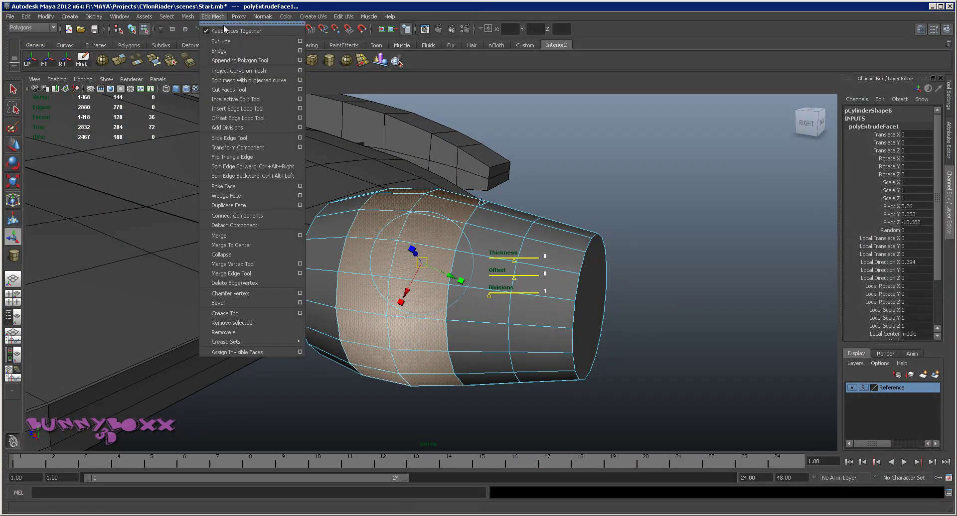
left_click(212, 19)
- Scale the extruded ring to 0.915, sink it to Z -0.017, and extrude it again
left_click(414, 248)
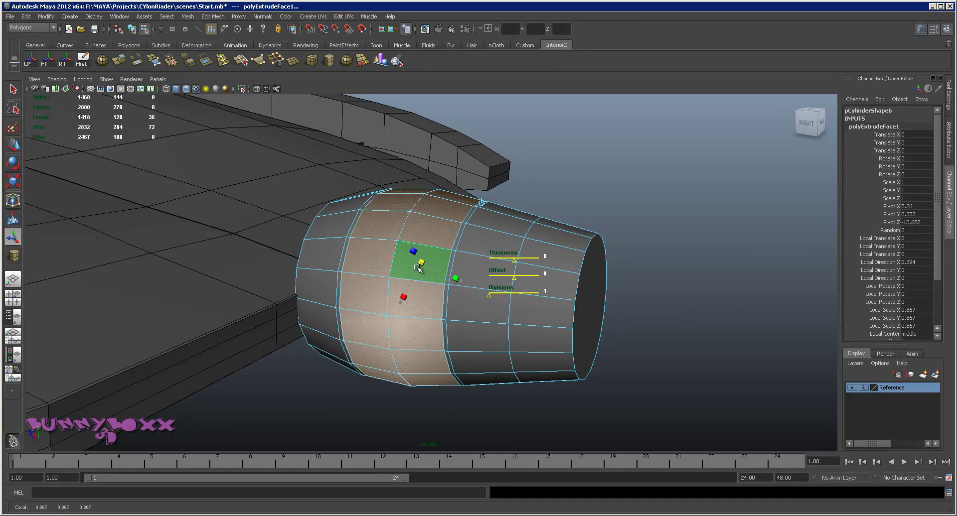
mouse_move(432, 264)
left_mouse_down("alt")
mouse_move(405, 227)
mouse_move(515, 157)
left_mouse_up("alt")
left_click_drag(455, 221, 512, 252, "alt")
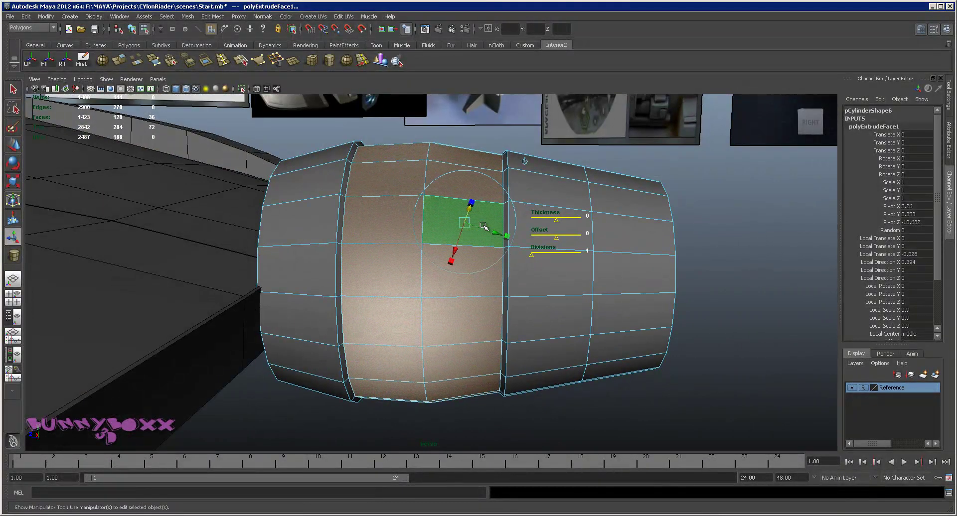
mouse_move(471, 213)
left_mouse_down()
mouse_move(469, 221)
mouse_move(469, 202)
left_mouse_up()
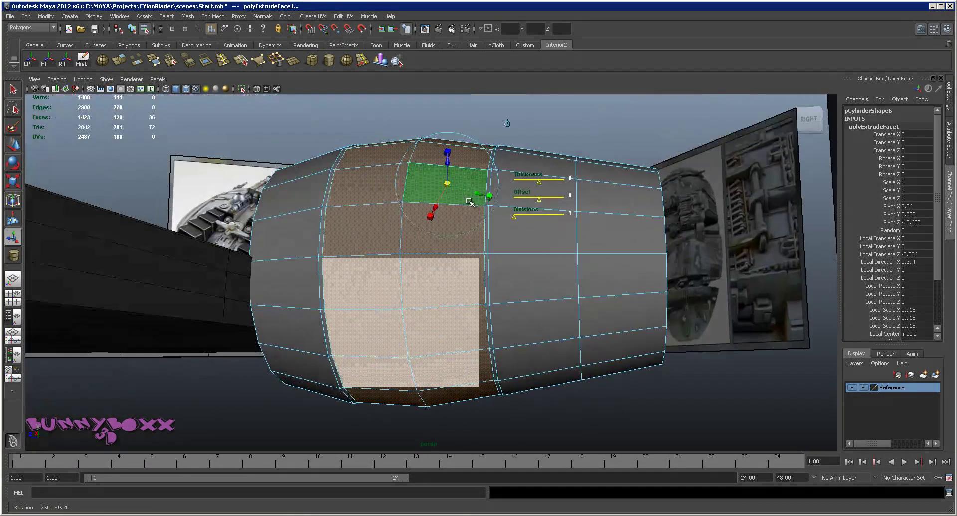
mouse_move(447, 163)
left_mouse_down()
mouse_move(448, 172)
mouse_move(351, 193)
mouse_move(310, 188)
mouse_move(497, 209)
left_mouse_up()
mouse_move(257, 372)
left_mouse_down("alt")
mouse_move(537, 194)
mouse_move(492, 227)
left_mouse_up("alt")
key("ctrl+e")
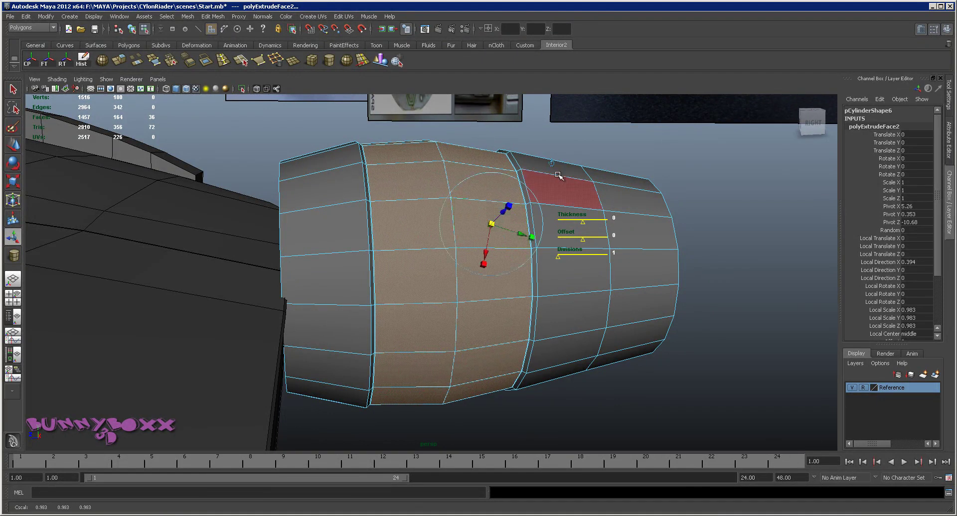
- Scale the second groove extrusion uniformly inward to 0.967
scroll(558, 176, "up", 2)
scroll(467, 223, "up", 4)
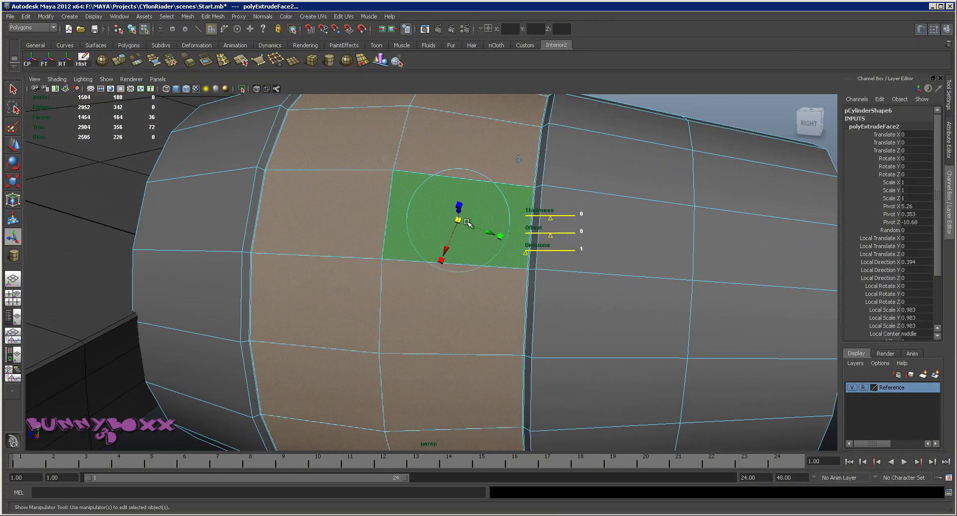
left_click(459, 221)
left_click_drag(459, 220, 536, 196)
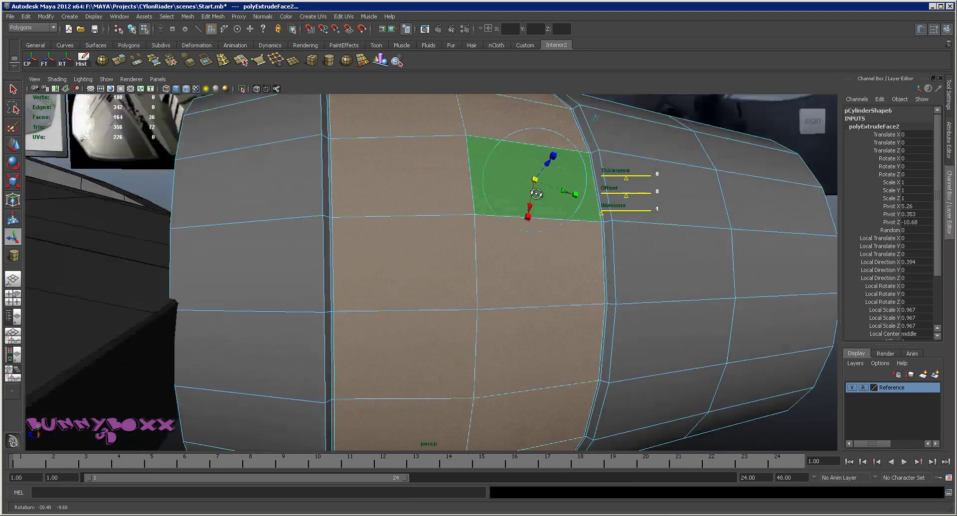
- Extrude the ring a third time and offset it to Local Translate Z 0.024
key("ctrl+e")
mouse_move(537, 183)
left_mouse_down()
mouse_move(593, 171)
mouse_move(503, 183)
left_mouse_up()
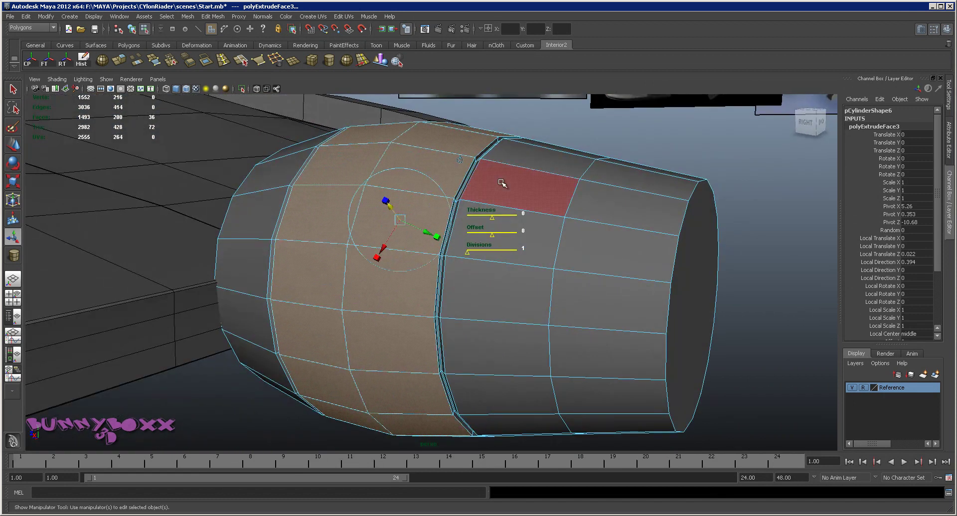
scroll(503, 182, "up", 2)
scroll(474, 205, "up", 2)
scroll(429, 225, "up", 2)
mouse_move(397, 229)
left_mouse_down()
mouse_move(396, 211)
mouse_move(382, 209)
mouse_move(232, 203)
left_mouse_up()
mouse_move(182, 187)
left_mouse_down()
mouse_move(471, 207)
mouse_move(406, 207)
left_mouse_up()
- Return to object selection and preview pCylinder6 smoothed to inspect the groove rings
right_click_drag(406, 208, 388, 205, "alt")
mouse_move(388, 205)
left_mouse_down("alt")
mouse_move(405, 187)
mouse_move(679, 183)
left_mouse_up("alt")
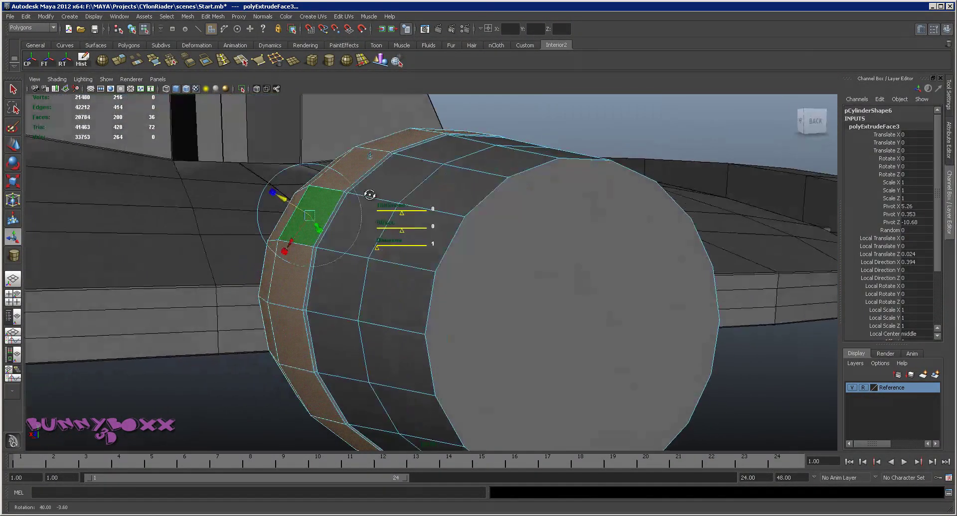
right_click_drag(679, 184, 676, 223, "alt")
mouse_move(676, 223)
left_mouse_down("alt")
mouse_move(502, 267)
mouse_move(428, 250)
left_mouse_up("alt")
right_click_drag(428, 250, 443, 241)
left_click(500, 222)
key("3")
left_click(568, 185)
left_click_drag(568, 185, 492, 255, "alt")
mouse_move(474, 226)
left_mouse_down("alt")
mouse_move(600, 224)
mouse_move(507, 234)
left_mouse_up("alt")
scroll(600, 230, "up", 2)
scroll(588, 247, "up", 3)
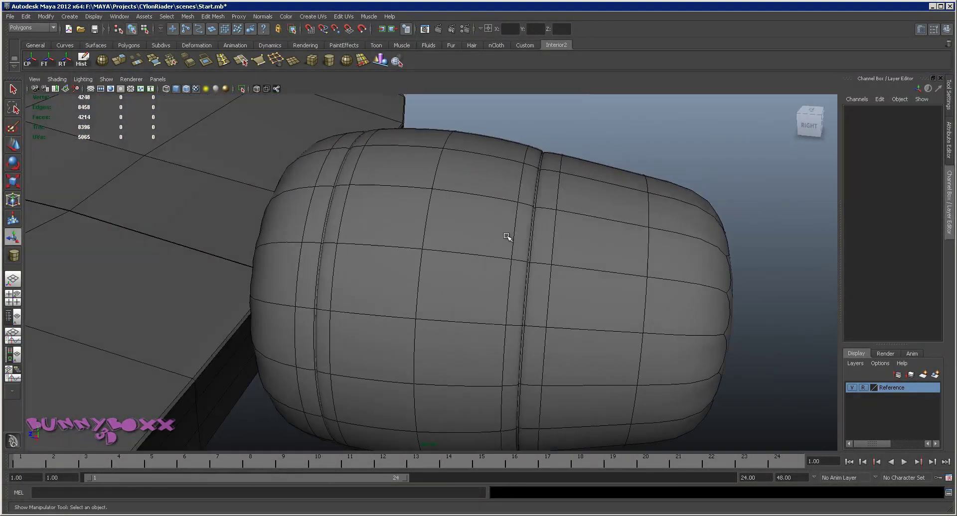
- Turn on wireframe-on-shaded display and orbit around both sides of the engine pod
left_click(506, 235)
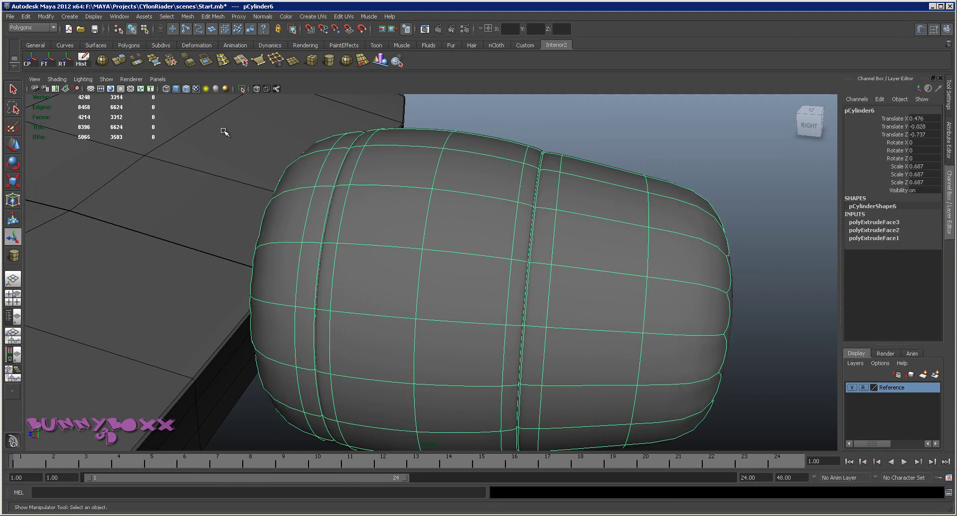
left_click(189, 89)
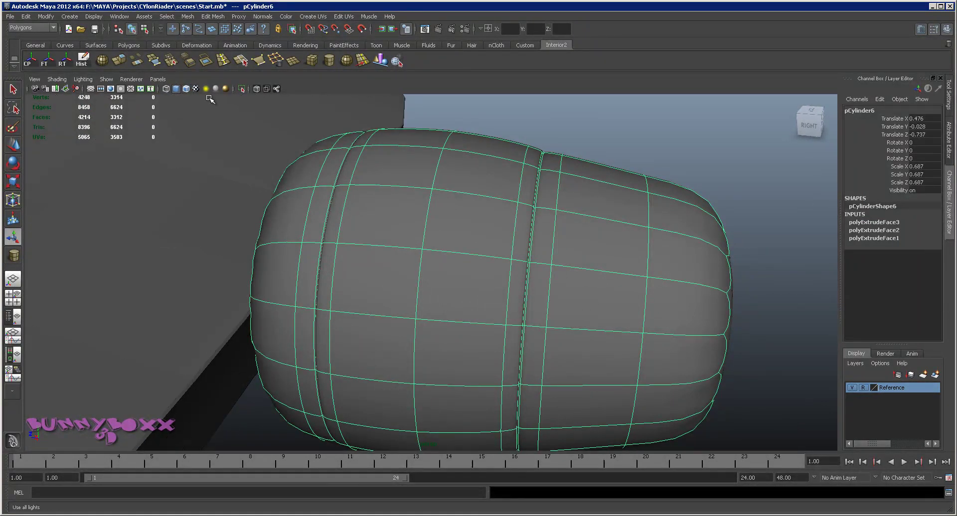
scroll(506, 155, "down", 3)
left_click(506, 156)
mouse_move(505, 155)
left_mouse_down("alt")
mouse_move(500, 181)
mouse_move(446, 196)
mouse_move(302, 197)
left_mouse_up("alt")
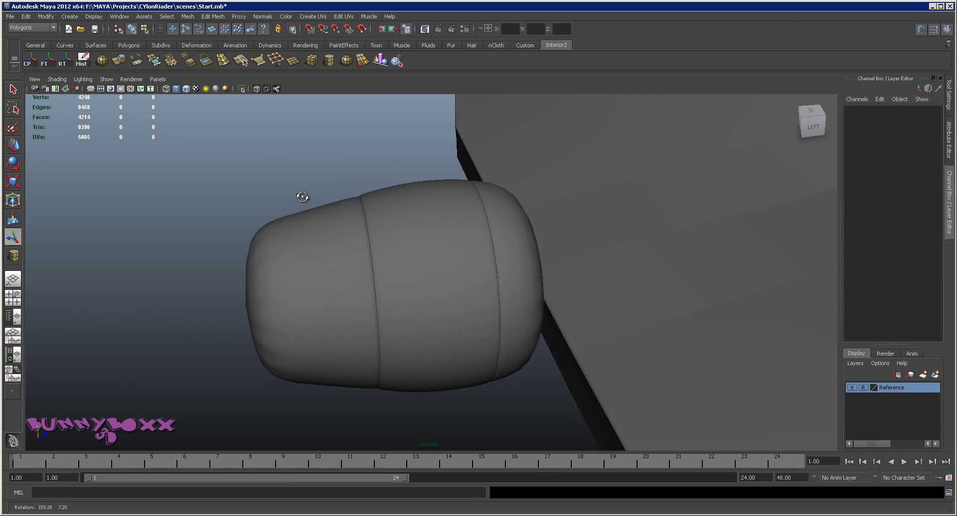
scroll(302, 197, "down", 3)
mouse_move(201, 196)
left_mouse_down("alt")
mouse_move(391, 222)
mouse_move(573, 192)
mouse_move(586, 207)
left_mouse_up("alt")
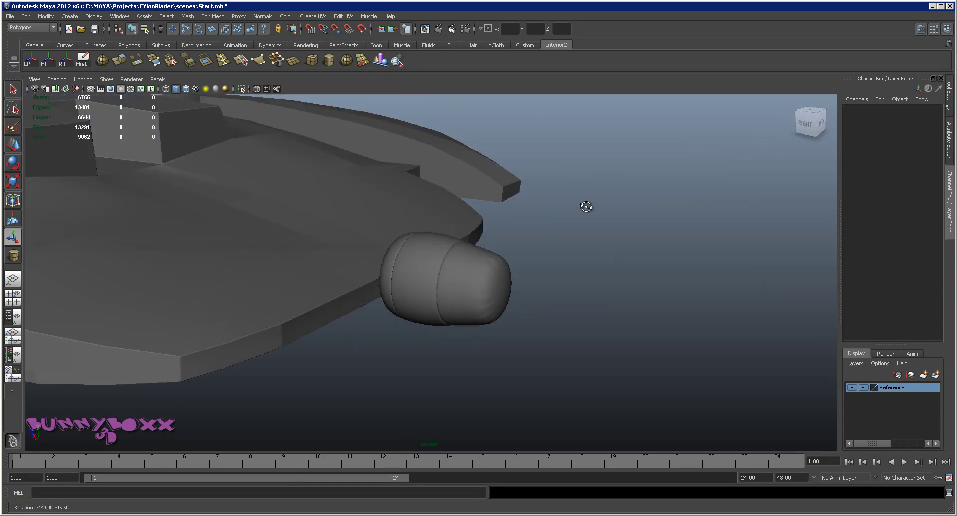
scroll(617, 268, "up", 3)
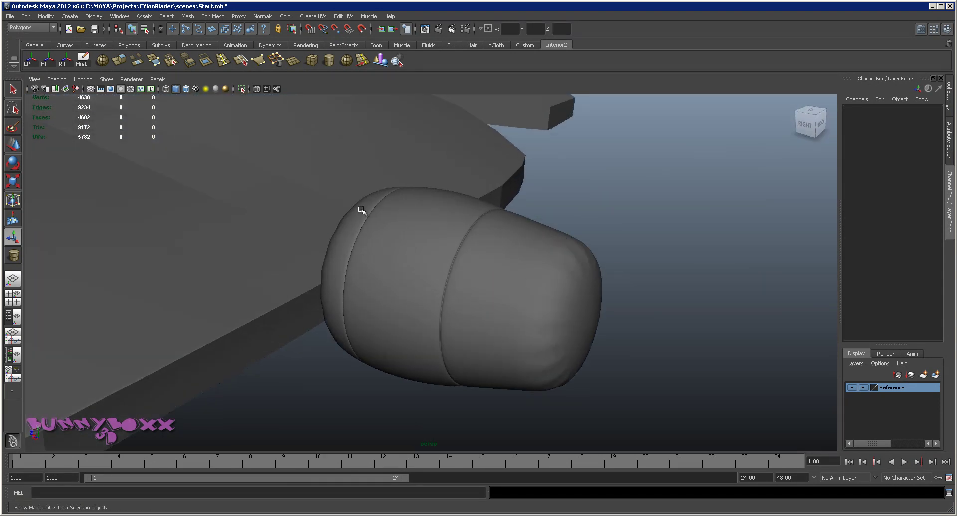
- Set pCylinder6 back to unsmoothed display (smoothness 1) with the Select Tool active
left_click(436, 258)
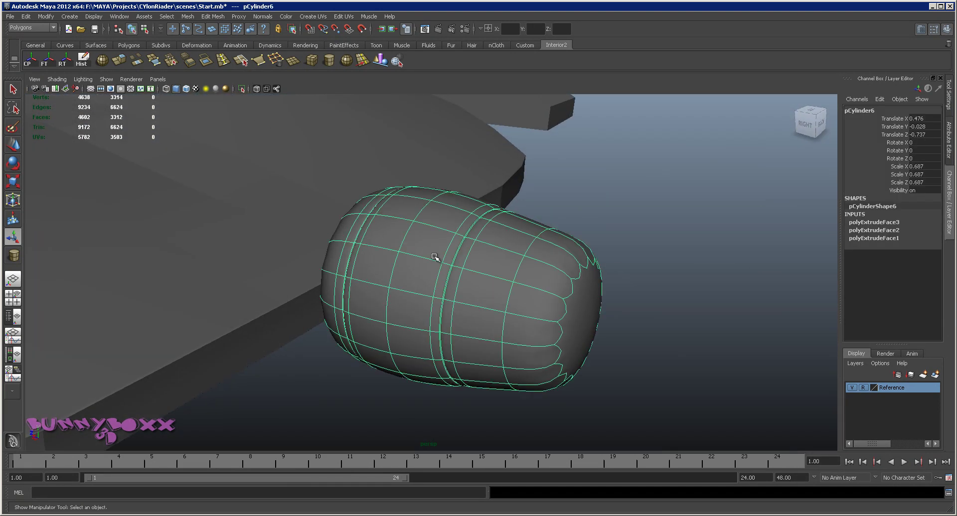
key("1")
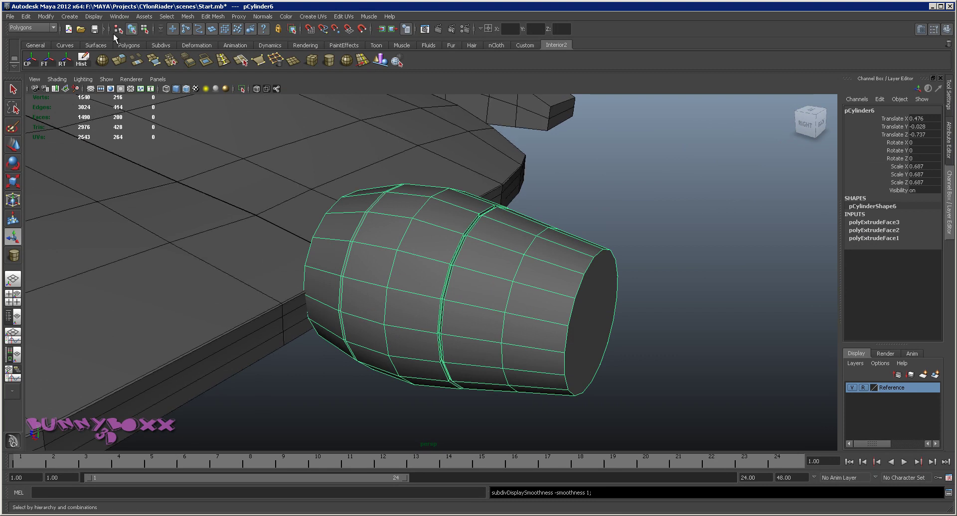
key("q")
mouse_move(523, 234)
left_mouse_down("alt")
mouse_move(596, 241)
mouse_move(637, 283)
mouse_move(468, 244)
left_mouse_up("alt")
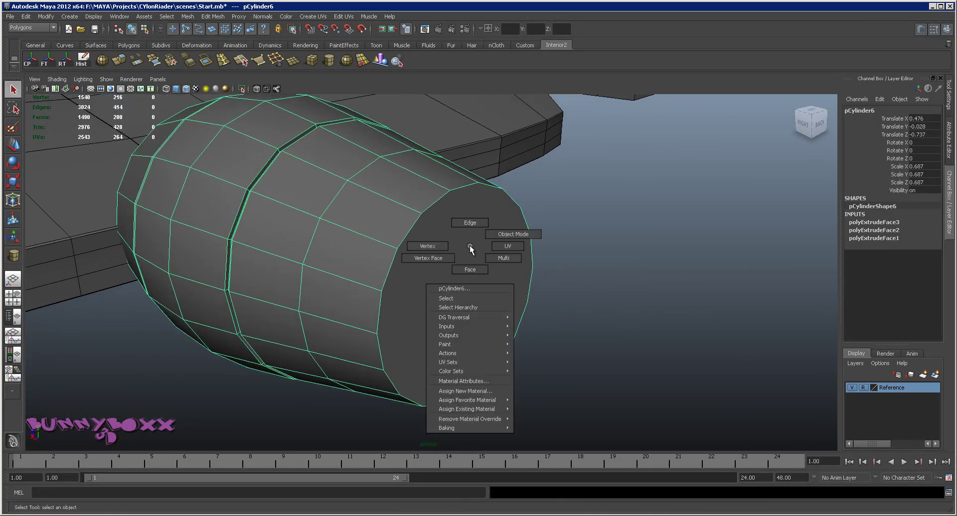
right_click_drag(468, 244, 471, 256)
- Select the pod's end cap face and extrude it, undoing the inward scale
left_click(471, 256)
left_click_drag(520, 265, 477, 252, "alt")
right_click_drag(474, 251, 476, 279, "shift")
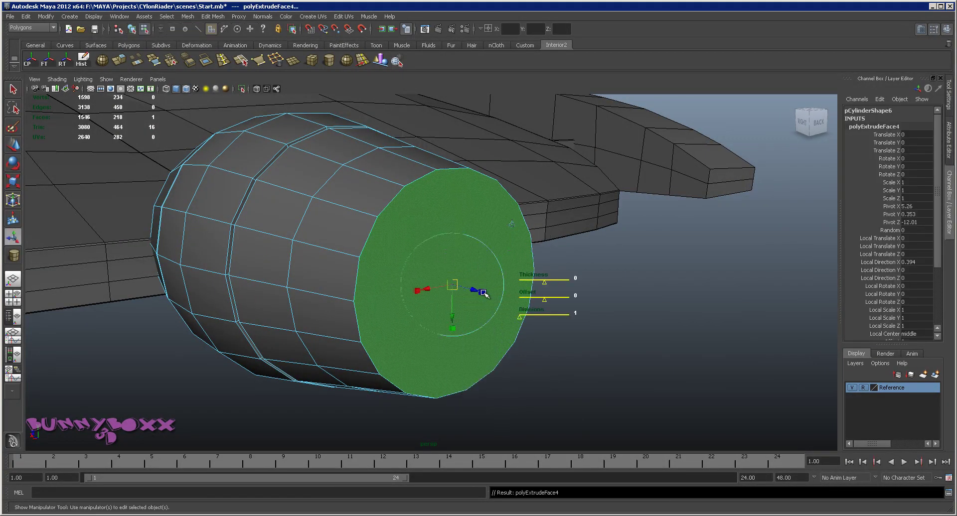
left_click(483, 293)
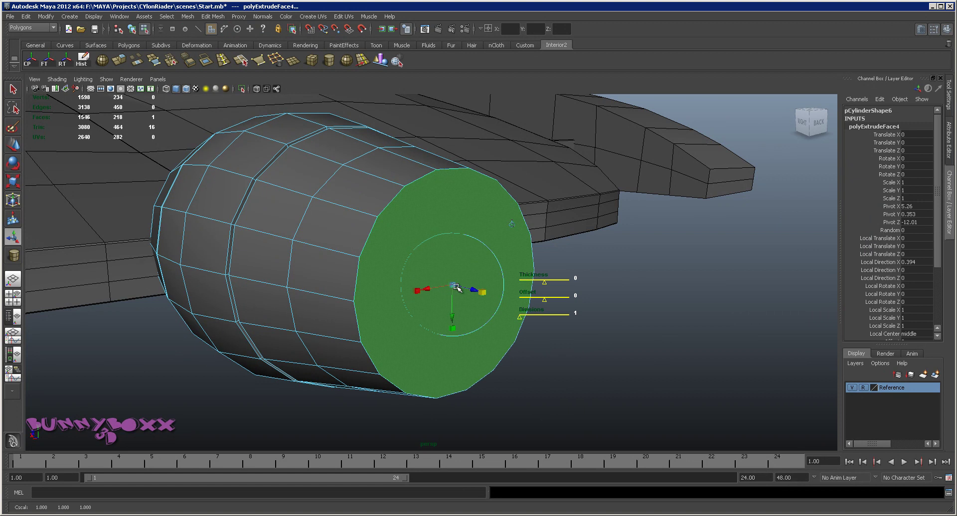
left_click_drag(456, 288, 451, 288)
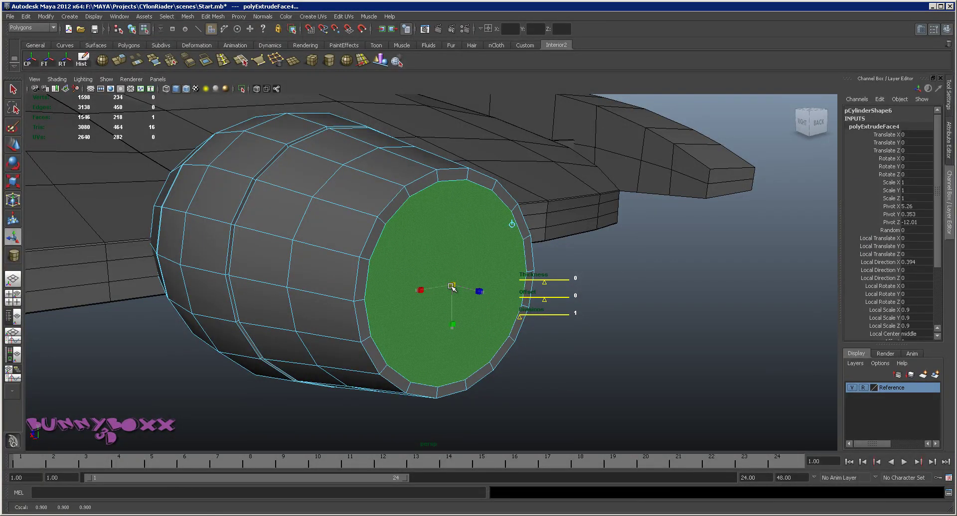
key("ctrl+z")
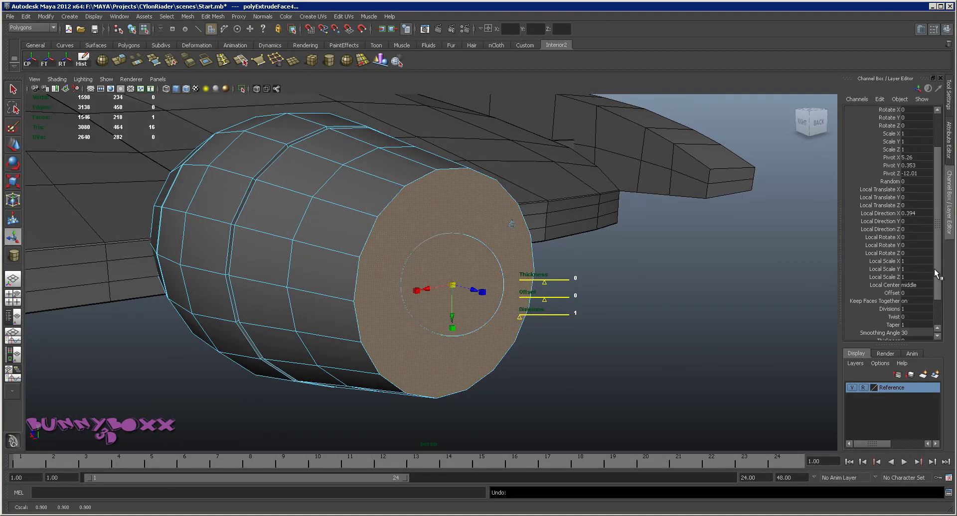
- Set polyExtrudeFace4's Offset to 0.15 so a rim ring surrounds the end cap
scroll(929, 296, "down", 4)
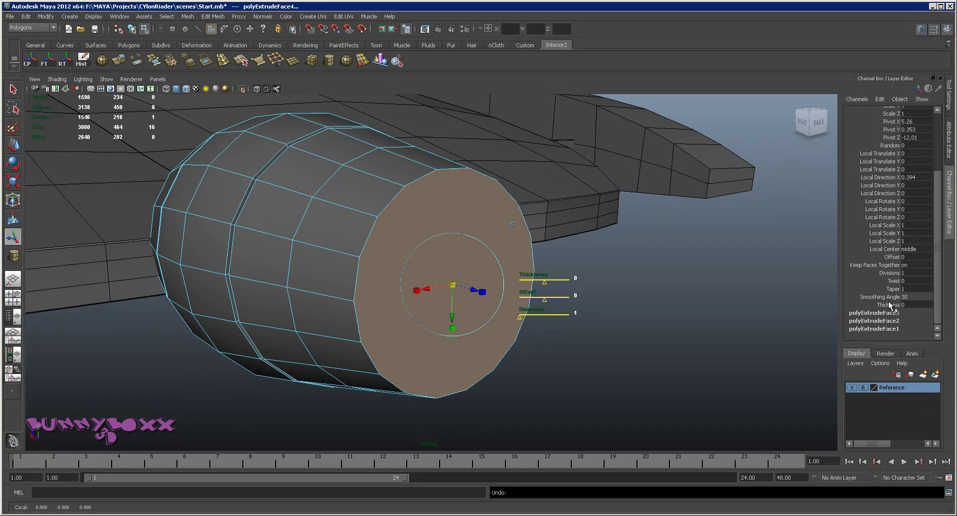
left_click(889, 256)
middle_click_drag(694, 277, 700, 271)
mouse_move(700, 272)
left_mouse_down("alt")
mouse_move(622, 260)
mouse_move(615, 269)
left_mouse_up("alt")
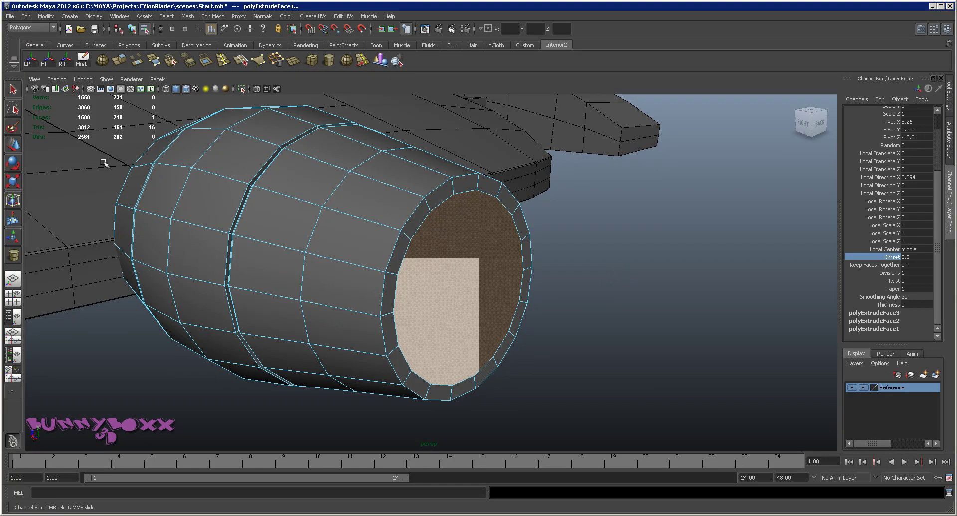
left_click(14, 149)
mouse_move(374, 202)
left_mouse_down("alt")
mouse_move(455, 276)
mouse_move(502, 249)
mouse_move(489, 246)
mouse_move(455, 310)
left_mouse_up("alt")
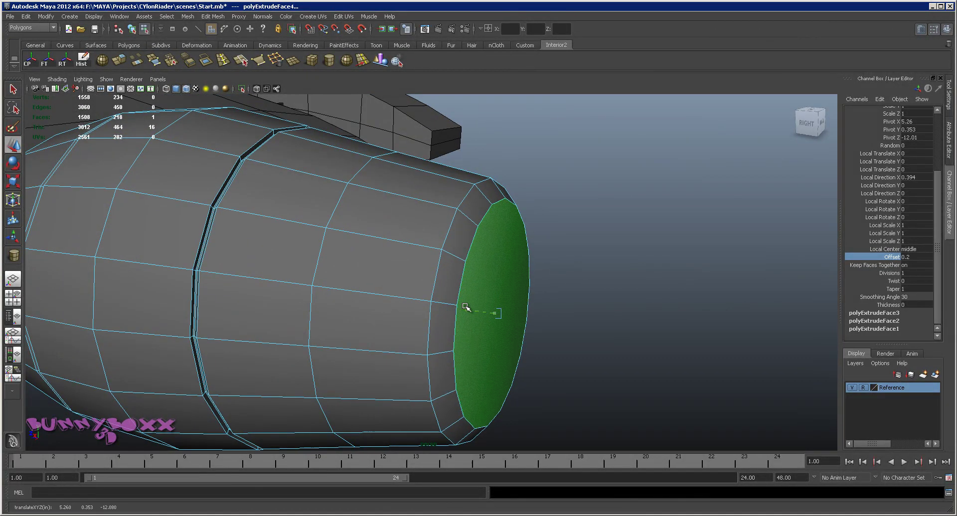
middle_click_drag(729, 296, 726, 296)
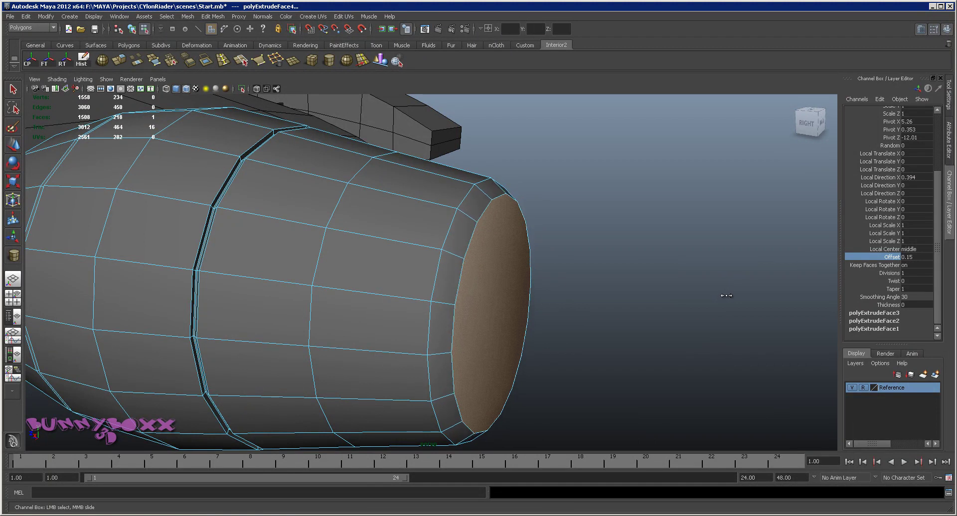
left_click_drag(728, 297, 699, 280, "alt")
key("w")
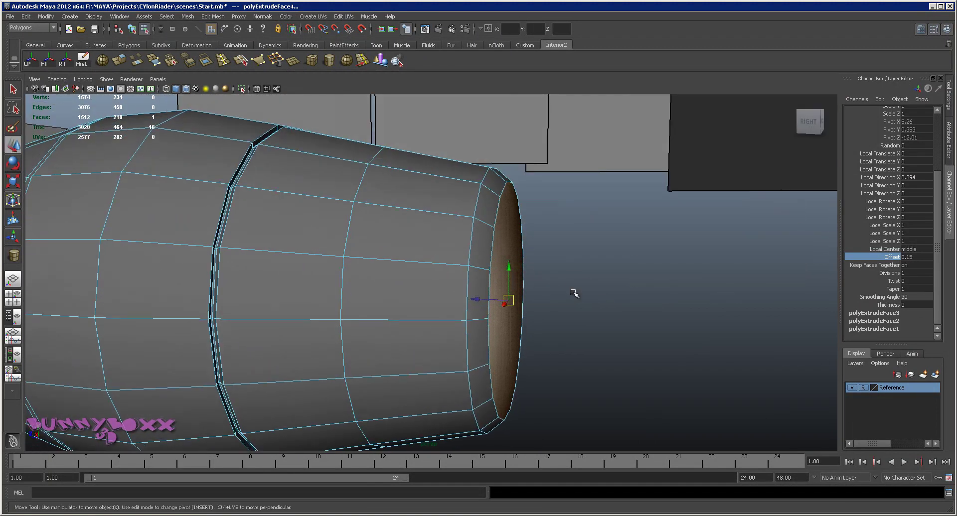
mouse_move(497, 263)
left_mouse_down("alt")
mouse_move(351, 258)
mouse_move(527, 260)
left_mouse_up("alt")
- Extrude the end cap again and inset it with an Offset of 0.2
right_click_drag(518, 267, 595, 272, "shift")
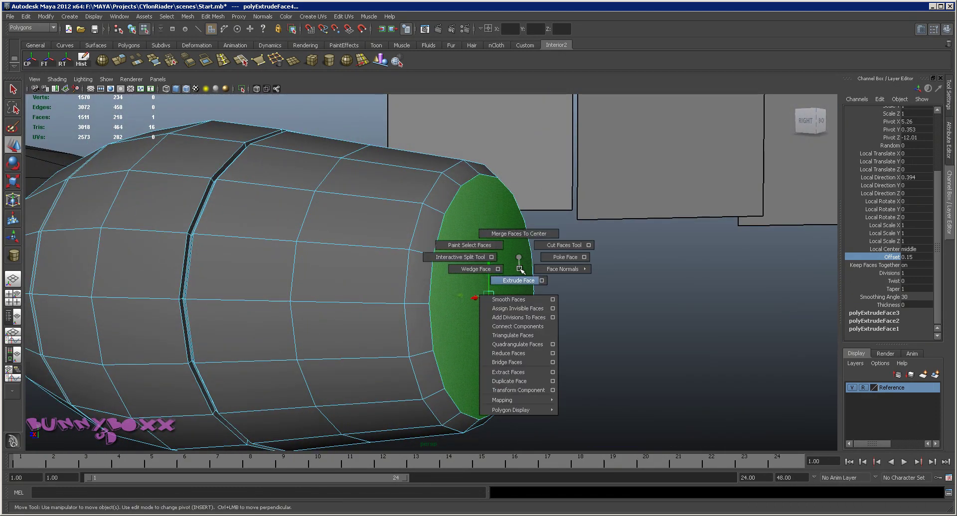
mouse_move(595, 271)
left_mouse_down("alt")
mouse_move(534, 267)
mouse_move(616, 271)
left_mouse_up("alt")
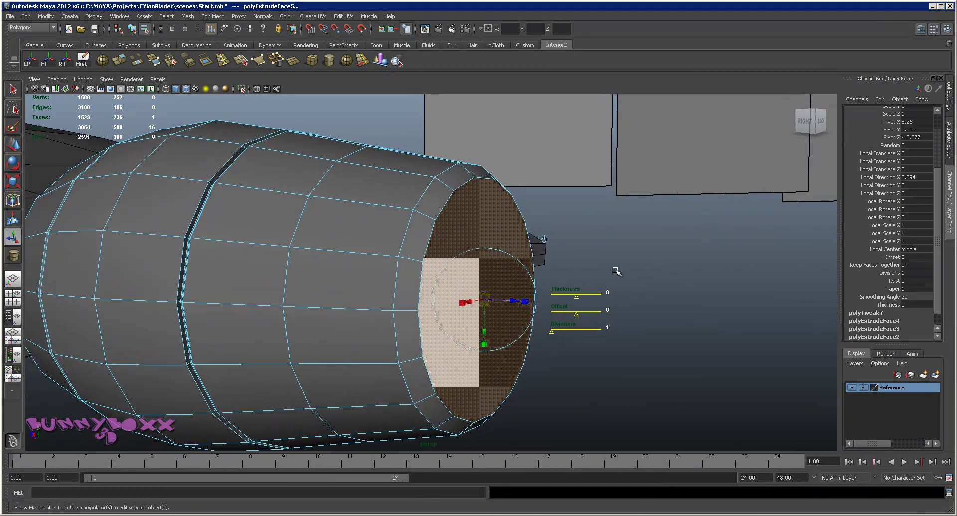
left_click(897, 257)
middle_click_drag(726, 279, 734, 275)
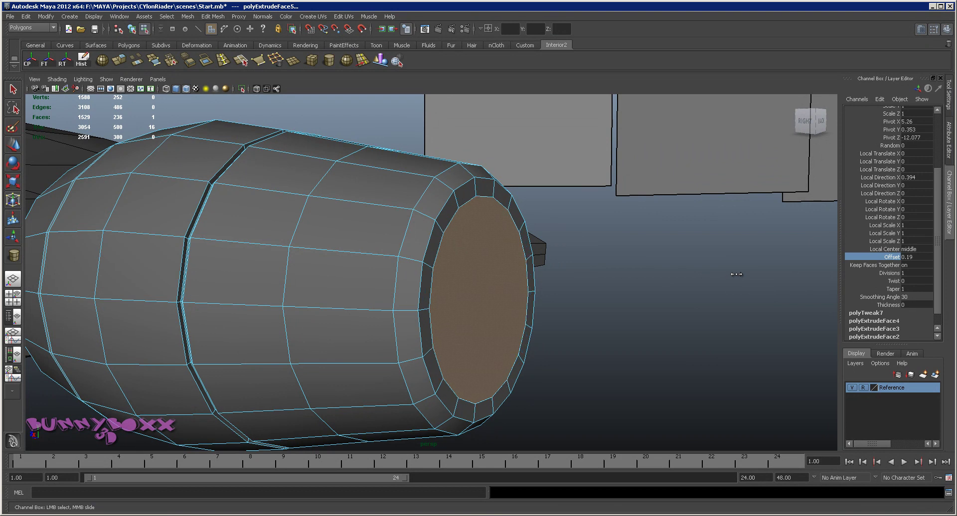
middle_click_drag(794, 273, 737, 273)
mouse_move(737, 274)
left_mouse_down("alt")
mouse_move(633, 273)
mouse_move(668, 284)
mouse_move(656, 297)
left_mouse_up("alt")
- Extrude the end face outward by 0.213, then add another extrusion
key("ctrl+e")
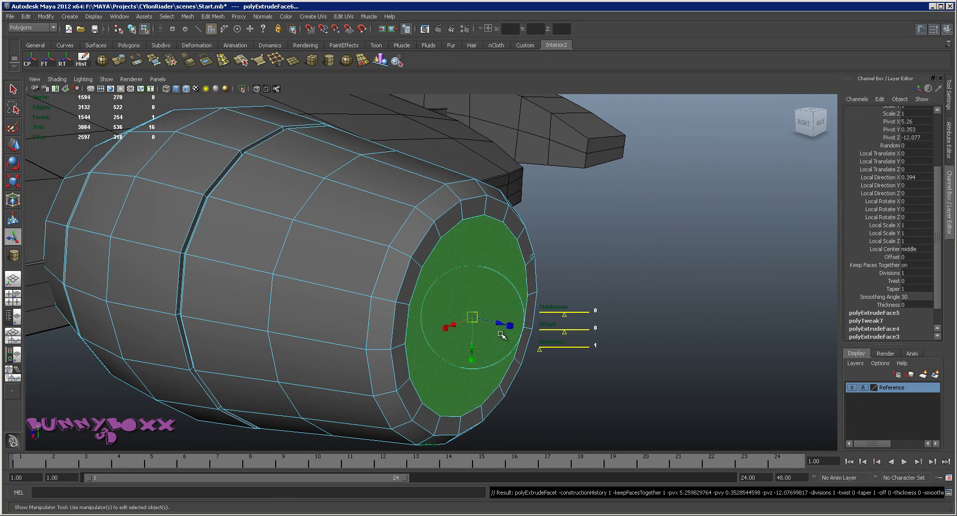
mouse_move(504, 321)
left_mouse_down()
mouse_move(528, 330)
mouse_move(493, 325)
mouse_move(679, 289)
left_mouse_up()
key("ctrl+e")
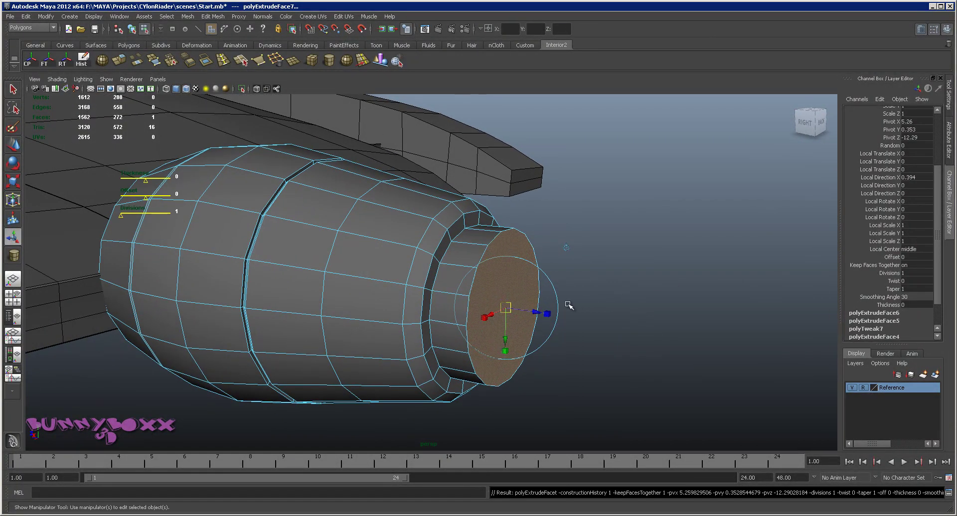
- Give polyExtrudeFace7 Thickness 0.1 and Offset 0.1 in the Channel Box
left_click_drag(598, 304, 598, 325)
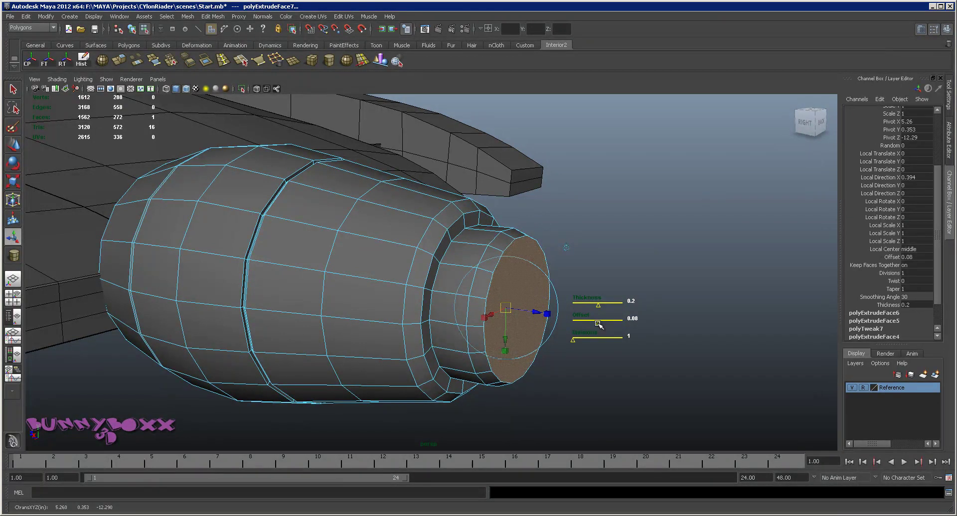
right_click_drag(575, 287, 653, 269, "alt")
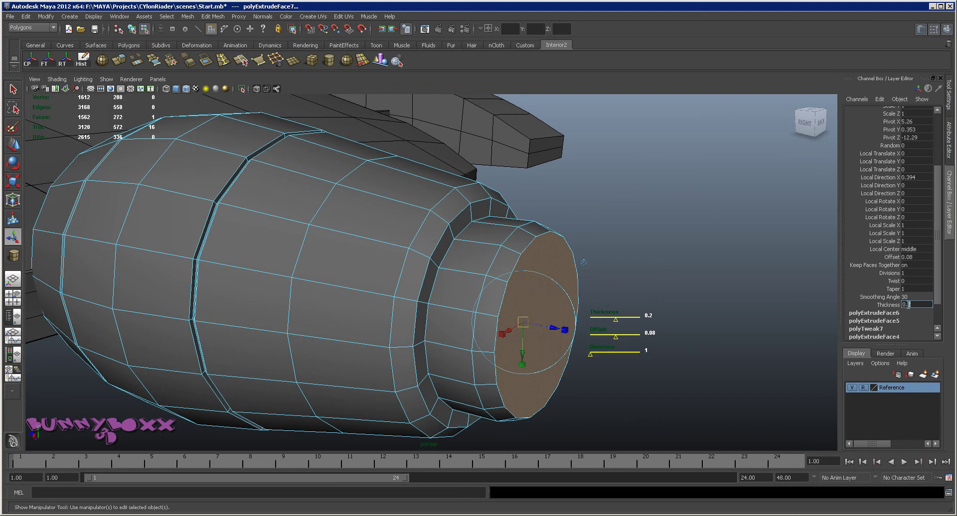
type("1")
key("Return")
mouse_move(729, 274)
left_mouse_down("alt")
mouse_move(556, 260)
mouse_move(697, 282)
mouse_move(708, 267)
left_mouse_up("alt")
double_click(922, 257)
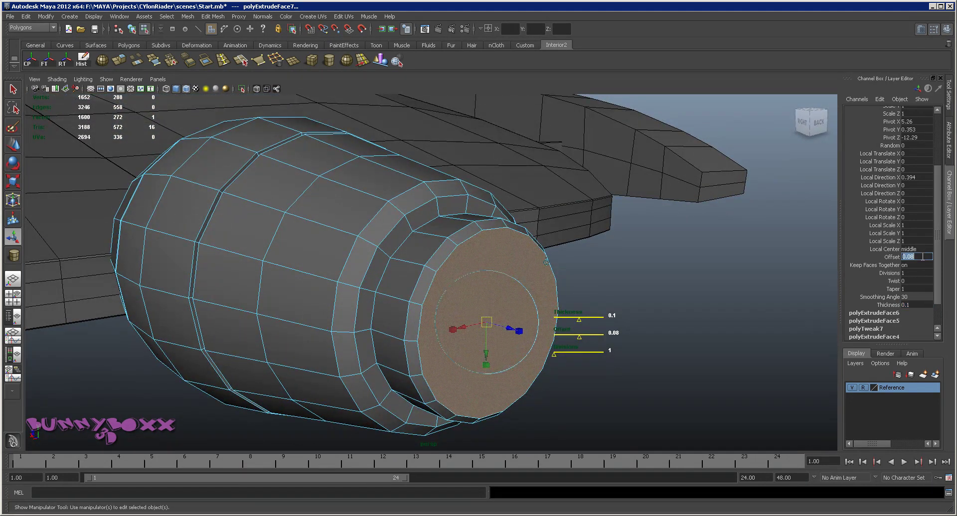
type("0.1")
key("Return")
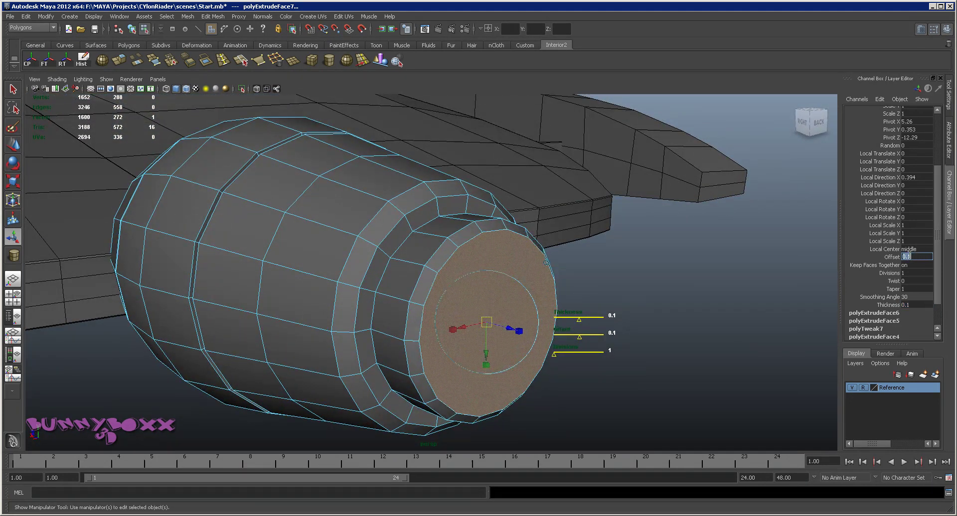
mouse_move(692, 195)
left_mouse_down("alt")
mouse_move(668, 199)
mouse_move(688, 188)
mouse_move(711, 196)
mouse_move(694, 202)
left_mouse_up("alt")
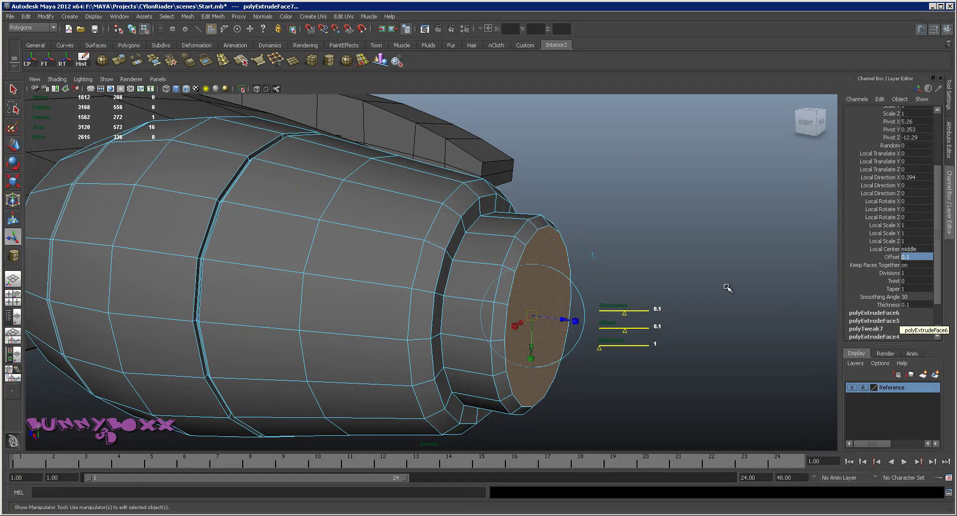
scroll(937, 262, "down", 3)
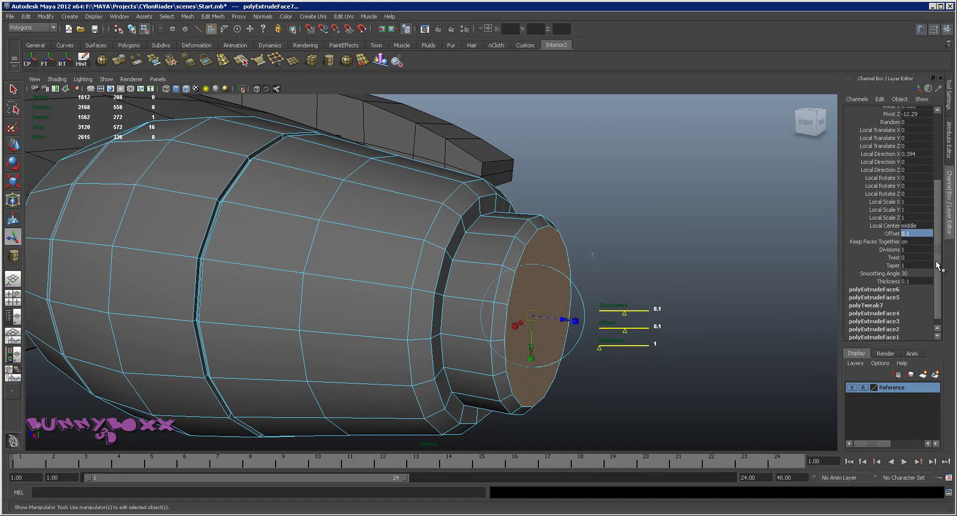
scroll(937, 262, "up", 3)
mouse_move(634, 228)
left_mouse_down("alt")
mouse_move(632, 214)
mouse_move(656, 209)
mouse_move(492, 215)
mouse_move(452, 241)
mouse_move(668, 248)
mouse_move(591, 231)
mouse_move(592, 222)
left_mouse_up("alt")
left_click_drag(552, 267, 559, 263, "alt")
- Extrude the end cap again with a slight inset Offset of 0.02
key("ctrl+e")
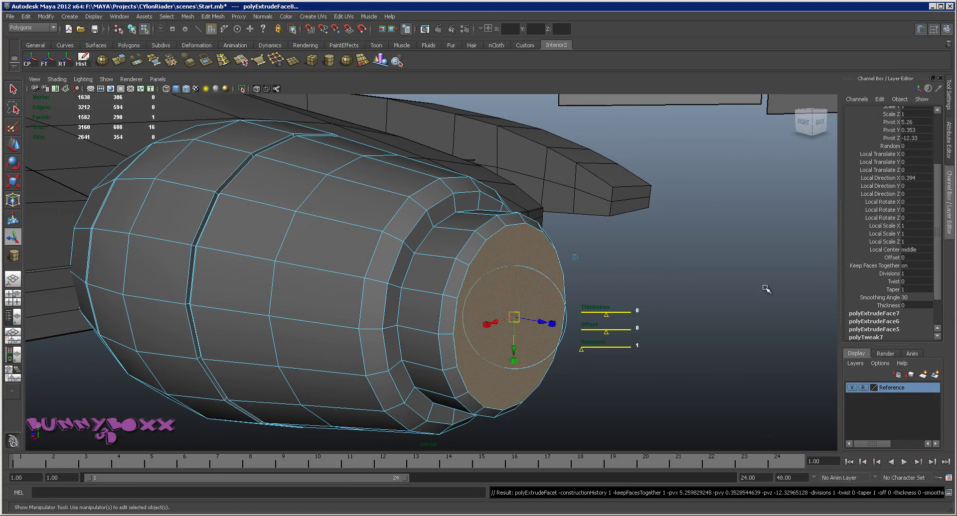
left_click(895, 274)
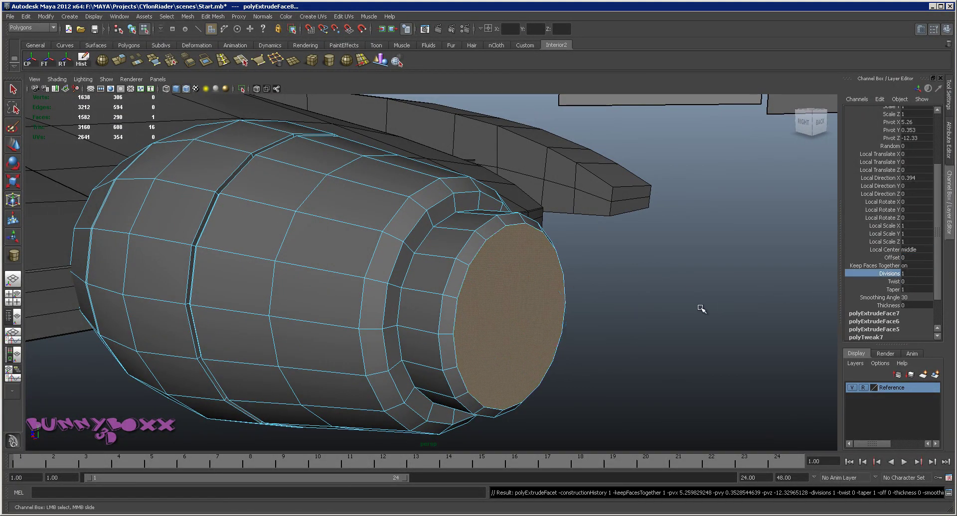
left_click(892, 258)
middle_click_drag(683, 276, 696, 274)
mouse_move(696, 273)
left_mouse_down("alt")
mouse_move(636, 275)
mouse_move(666, 280)
left_mouse_up("alt")
- Extrude once more and sink the face inward in local space to Local Translate Z -0.226
key("ctrl+e")
left_click(562, 313)
left_click_drag(560, 313, 496, 316)
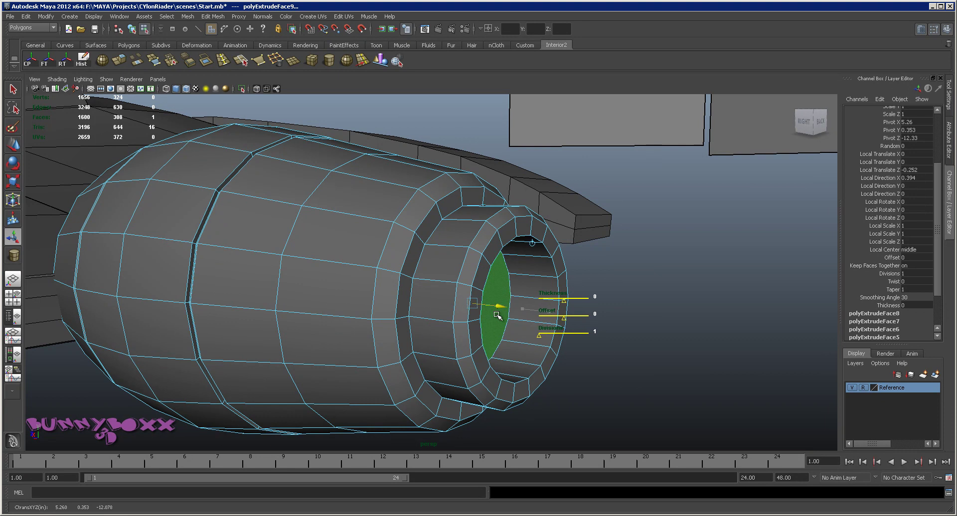
left_click_drag(497, 316, 503, 314)
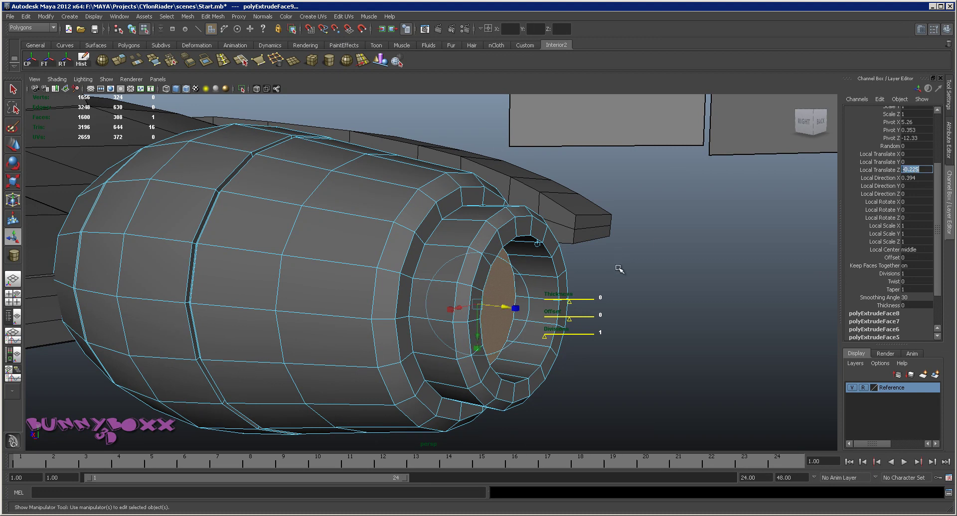
left_click_drag(620, 269, 767, 241, "alt")
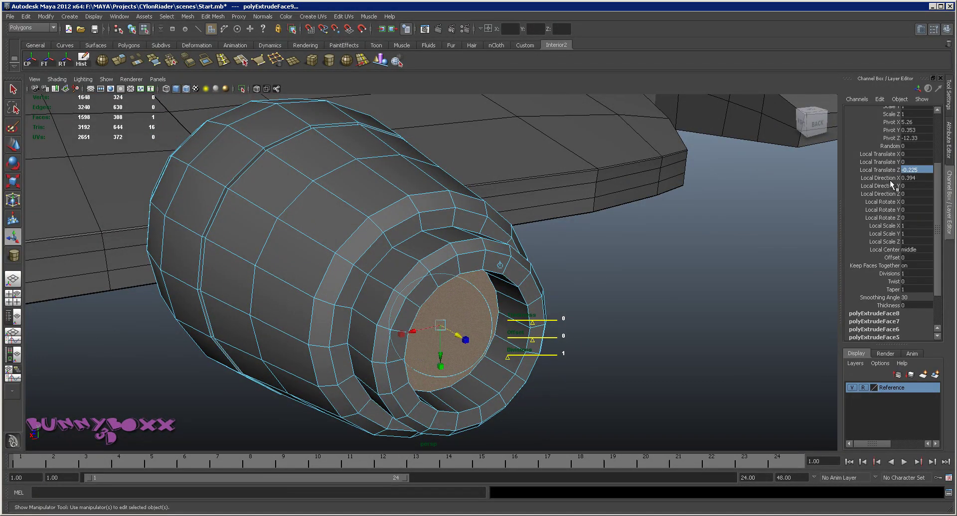
left_click(609, 327)
left_click_drag(609, 327, 555, 317, "alt")
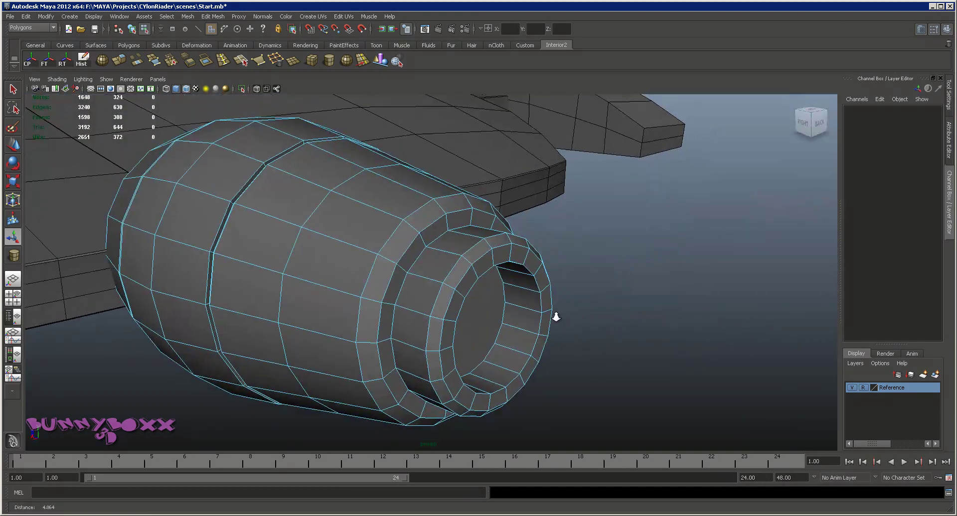
- Leave face editing and switch back to Object Mode with the Select Tool
right_click_drag(555, 317, 498, 299, "alt")
left_click_drag(499, 299, 413, 275, "alt")
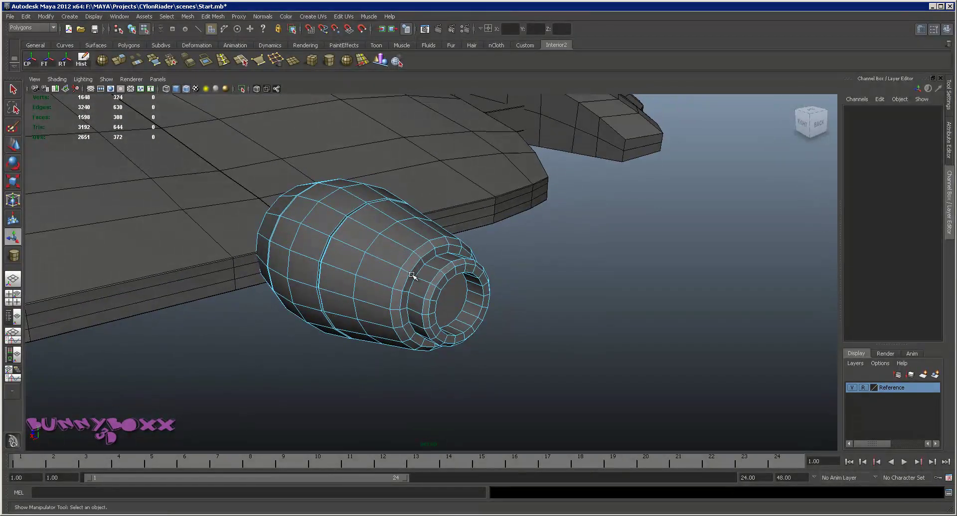
key("q")
left_click_drag(345, 243, 380, 264, "alt")
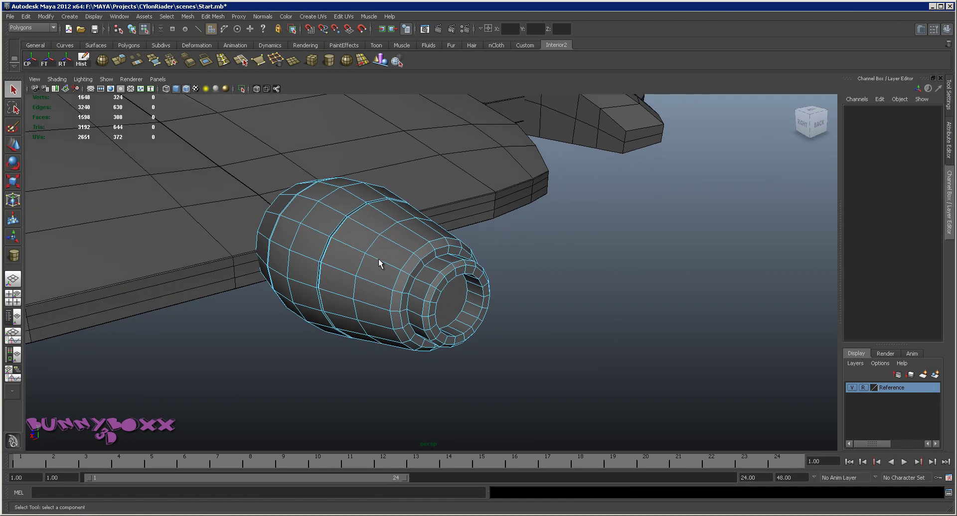
right_click_drag(393, 259, 521, 270)
left_click_drag(521, 270, 387, 282, "alt")
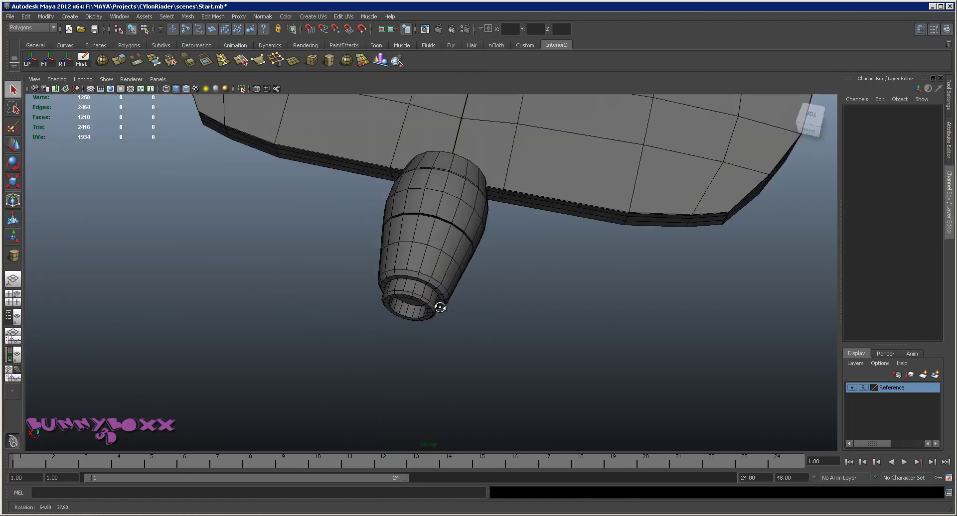
right_click_drag(388, 282, 558, 271, "alt")
mouse_move(557, 272)
left_mouse_down("alt")
mouse_move(475, 301)
mouse_move(456, 292)
mouse_move(329, 292)
mouse_move(314, 311)
mouse_move(380, 288)
mouse_move(495, 299)
mouse_move(513, 288)
mouse_move(508, 299)
mouse_move(450, 291)
mouse_move(320, 304)
mouse_move(447, 314)
mouse_move(441, 325)
left_mouse_up("alt")
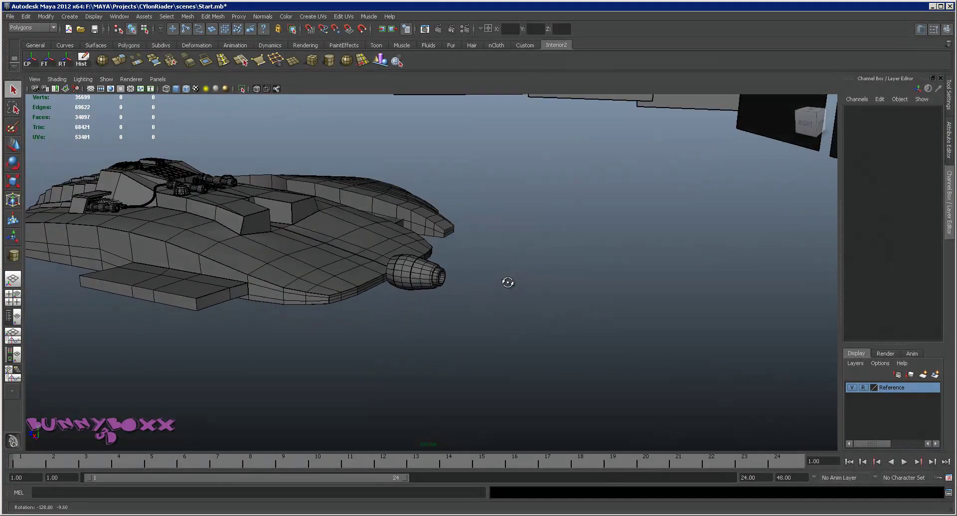
- Select the engine pod pCylinder6 and frame it in the viewport
left_click(411, 389)
key("f")
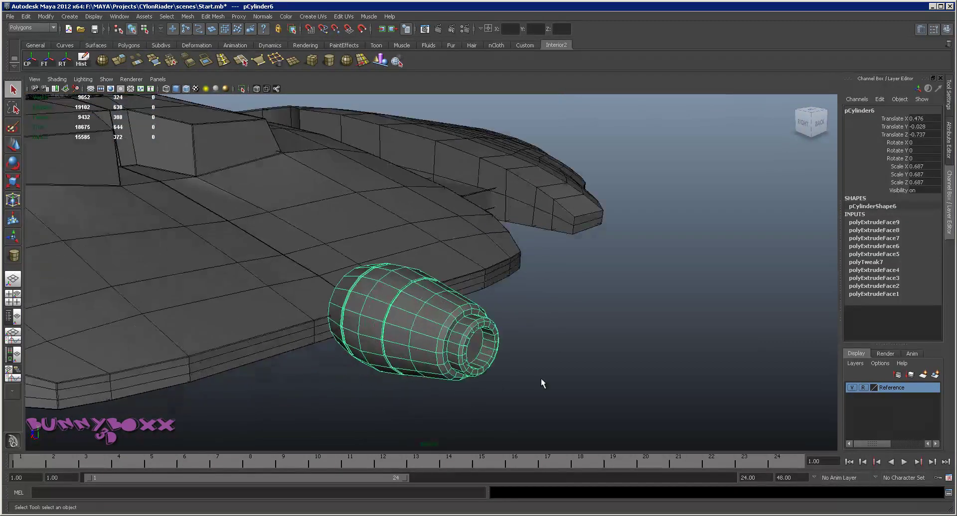
mouse_move(624, 312)
left_mouse_down("alt")
mouse_move(611, 299)
mouse_move(657, 299)
mouse_move(536, 282)
left_mouse_up("alt")
scroll(604, 286, "up", 3)
scroll(536, 282, "up", 3)
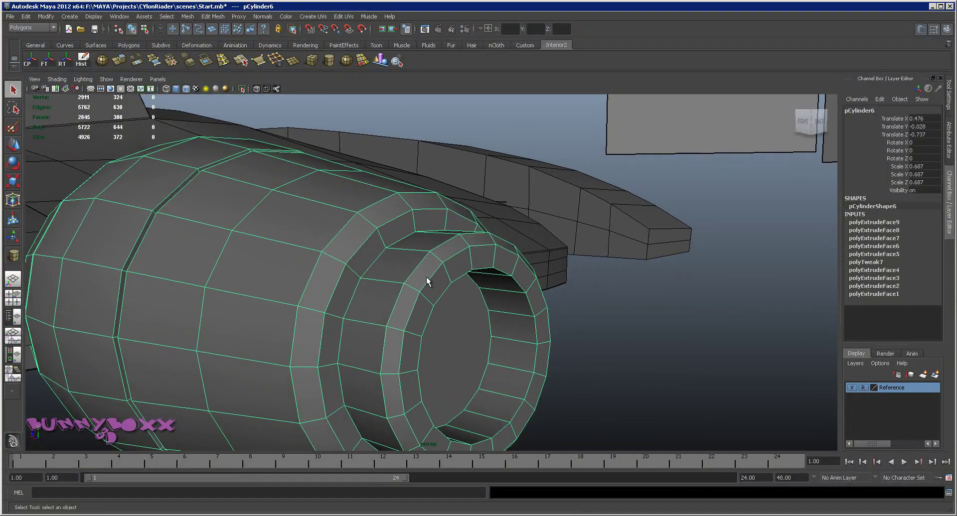
- Switch to Edge mode and select the edge loop near the pod's nozzle
left_click(81, 60)
right_click_drag(459, 240, 452, 231)
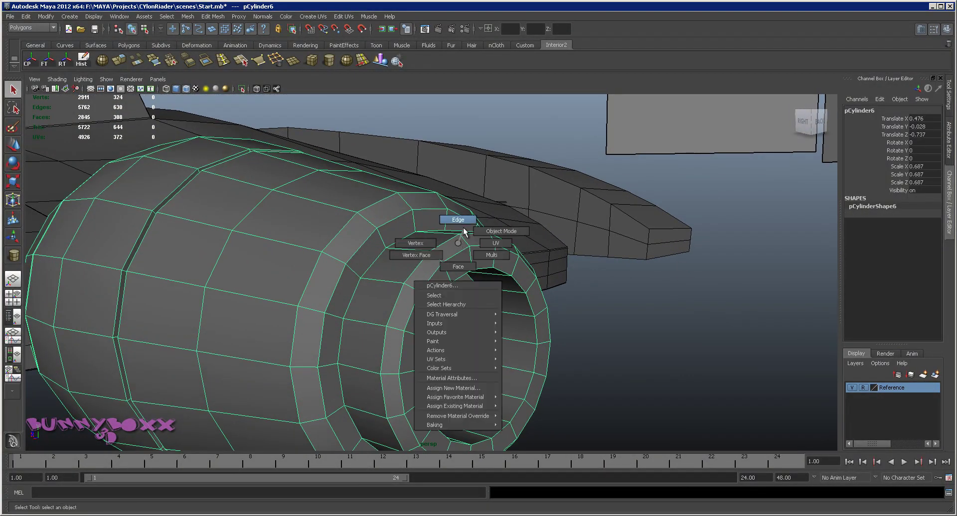
double_click(377, 202)
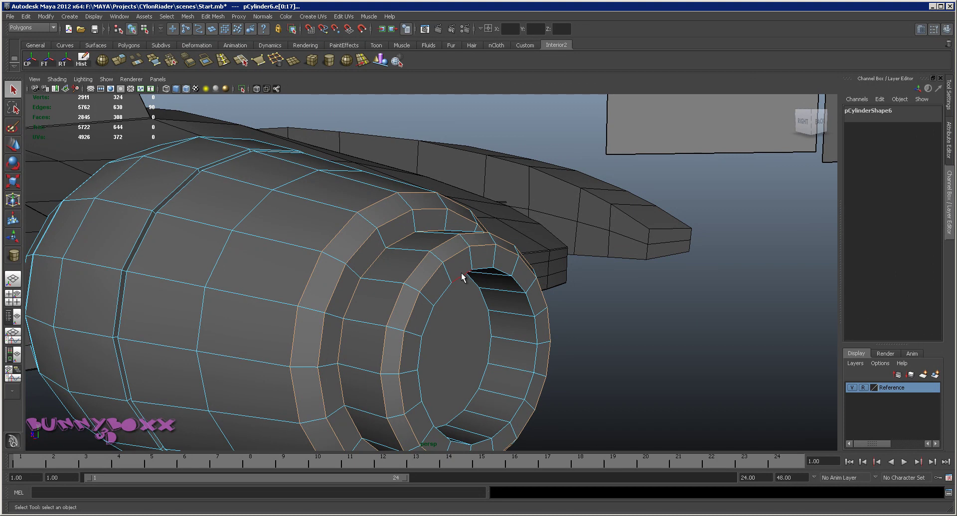
mouse_move(477, 286)
left_mouse_down("alt")
mouse_move(445, 251)
mouse_move(370, 258)
mouse_move(504, 274)
mouse_move(614, 260)
left_mouse_up("alt")
- Bevel the selected loop and set polyBevel1's Offset to 0.05
right_click(502, 277, "shift")
left_click(523, 278)
left_click(901, 141)
middle_click_drag(685, 244, 661, 246)
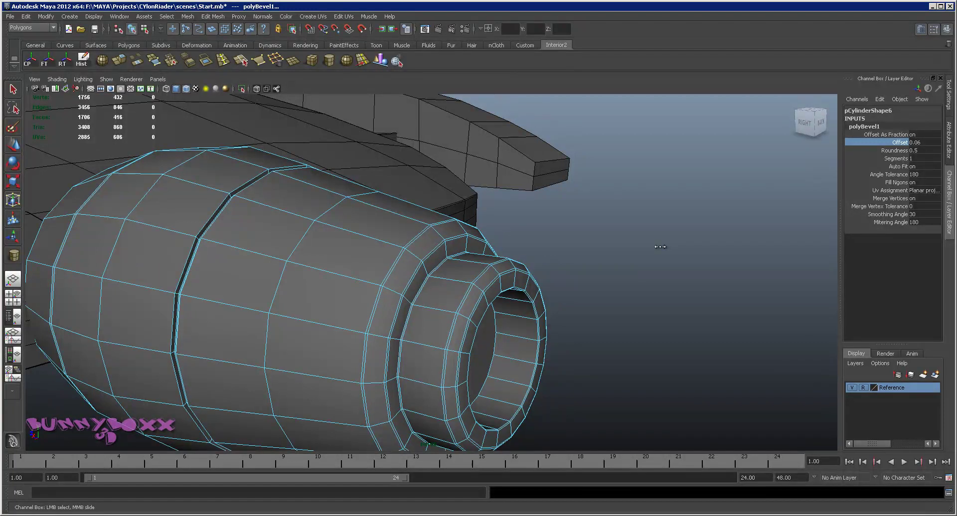
left_click_drag(660, 247, 590, 293, "alt")
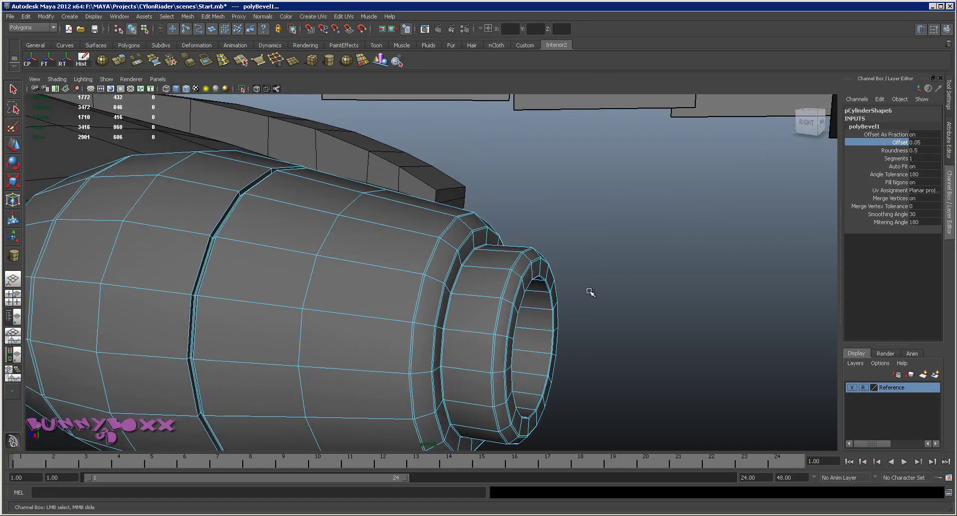
key("t")
right_click_drag(478, 283, 503, 273)
scroll(538, 290, "down", 3)
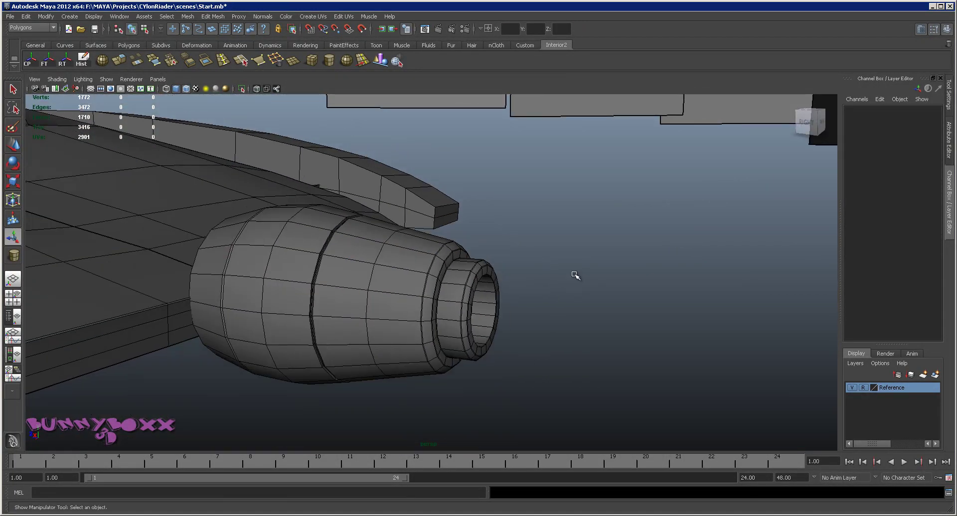
left_click_drag(572, 273, 523, 282, "alt")
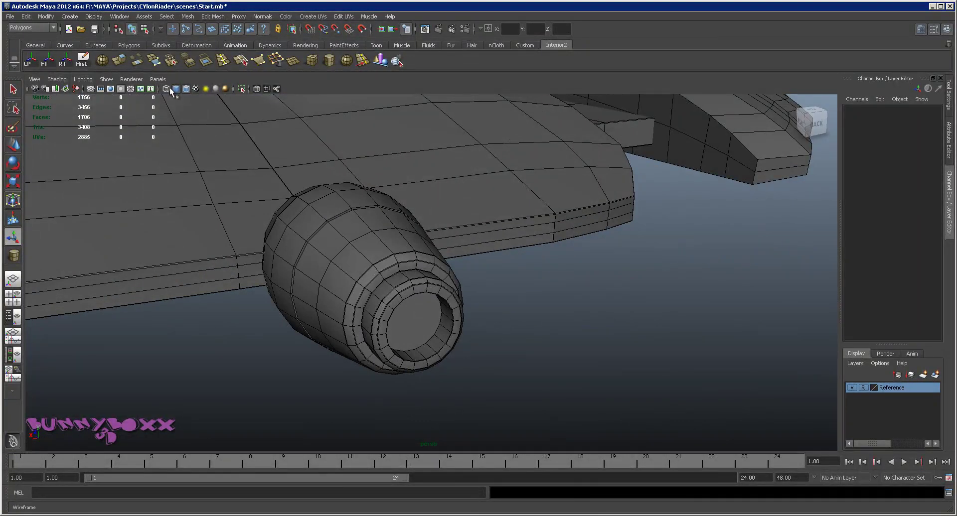
- Switch to plain smooth shading and preview the pod smoothed from the rear
left_click(185, 88)
mouse_move(349, 224)
left_mouse_down("alt")
mouse_move(435, 209)
mouse_move(453, 196)
mouse_move(420, 233)
mouse_move(470, 266)
mouse_move(406, 309)
mouse_move(367, 239)
mouse_move(335, 234)
mouse_move(438, 235)
mouse_move(517, 257)
left_mouse_up("alt")
left_click(428, 249)
key("3")
left_click(502, 269)
mouse_move(517, 256)
right_mouse_down("alt")
mouse_move(529, 238)
mouse_move(567, 240)
mouse_move(527, 259)
right_mouse_up("alt")
mouse_move(528, 259)
left_mouse_down("alt")
mouse_move(506, 267)
mouse_move(504, 293)
mouse_move(349, 263)
mouse_move(438, 265)
mouse_move(489, 286)
mouse_move(485, 272)
mouse_move(461, 271)
mouse_move(651, 316)
mouse_move(572, 292)
mouse_move(613, 293)
mouse_move(551, 274)
mouse_move(555, 256)
mouse_move(551, 267)
mouse_move(426, 272)
mouse_move(531, 278)
mouse_move(517, 292)
left_mouse_up("alt")
- Turn off smooth preview and delete the pod's hull-side rear cap face
left_click(367, 279)
key("1")
mouse_move(367, 279)
left_mouse_down("alt")
mouse_move(489, 280)
mouse_move(278, 273)
left_mouse_up("alt")
right_click_drag(278, 273, 278, 294)
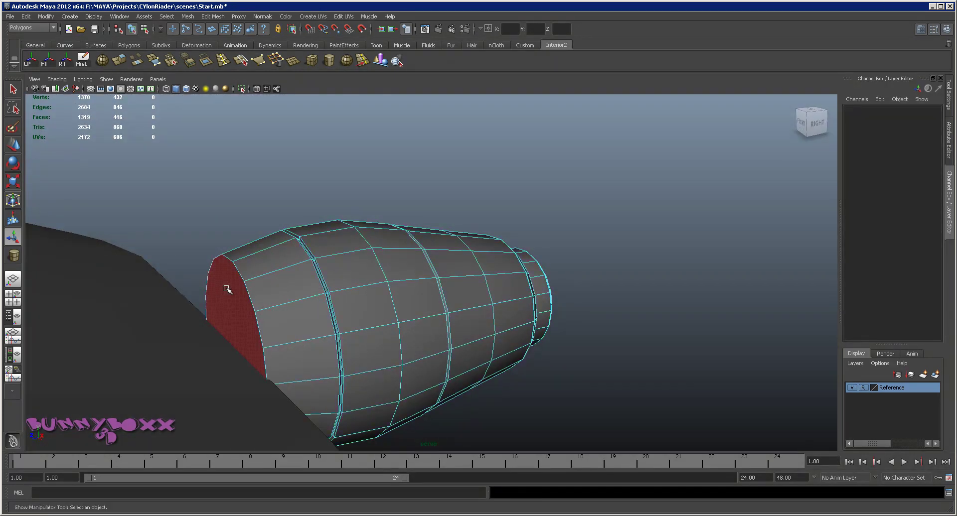
left_click(226, 288)
key("Delete")
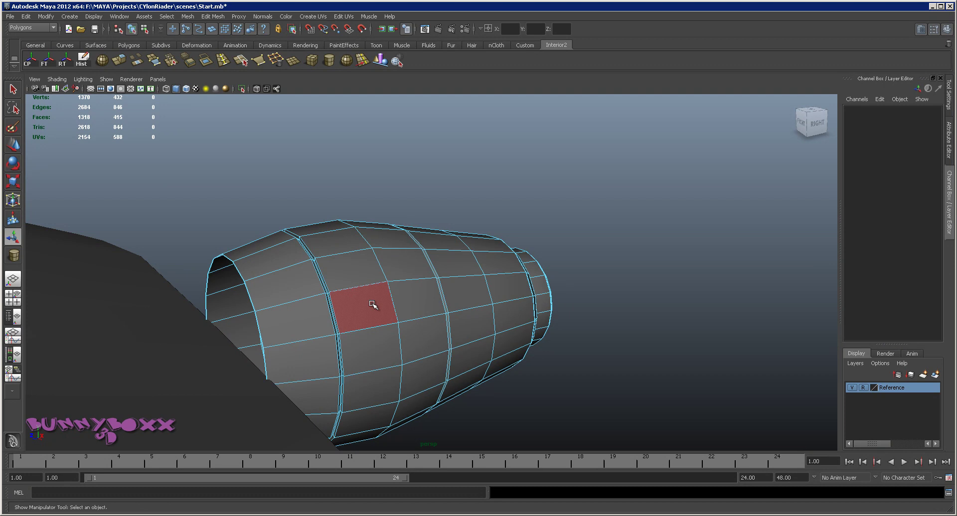
- Check the open end smoothed, then return to Object Mode with smooth preview off
left_click_drag(425, 293, 383, 272, "alt")
key("3")
right_click_drag(390, 265, 404, 259)
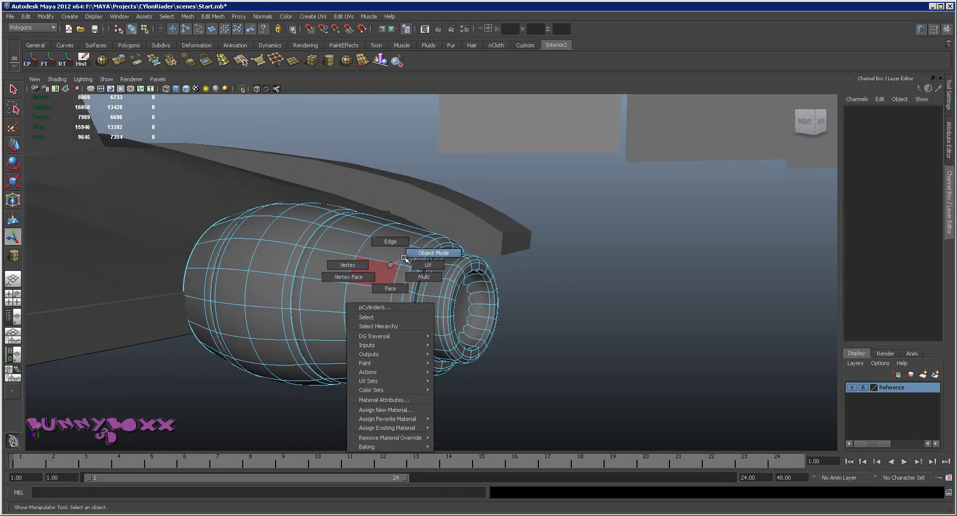
mouse_move(544, 301)
left_mouse_down("alt")
mouse_move(405, 327)
mouse_move(519, 314)
mouse_move(533, 303)
mouse_move(470, 323)
mouse_move(412, 297)
left_mouse_up("alt")
left_click(360, 277)
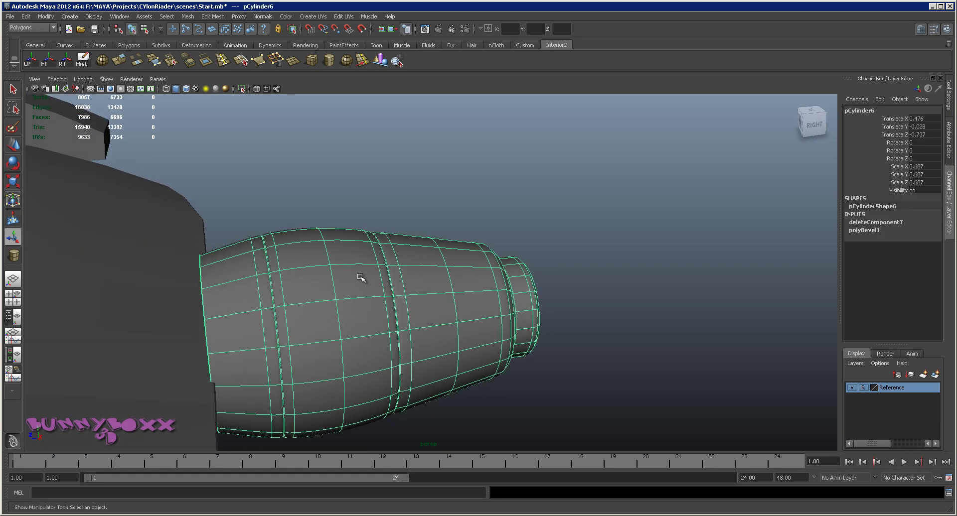
key("1")
mouse_move(360, 277)
left_mouse_down("alt")
mouse_move(523, 325)
mouse_move(425, 294)
left_mouse_up("alt")
mouse_move(368, 272)
left_mouse_down("alt")
mouse_move(367, 259)
mouse_move(359, 265)
mouse_move(420, 285)
left_mouse_up("alt")
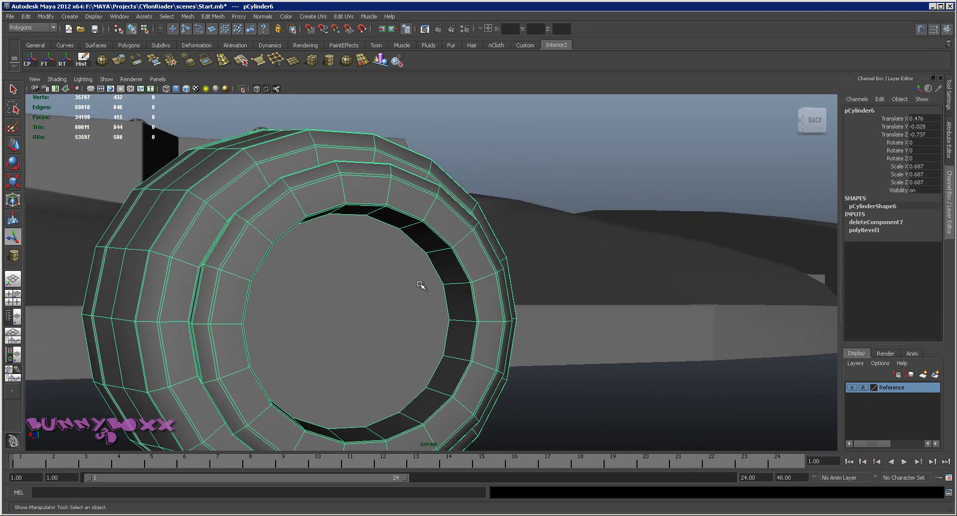
- Switch the pod to edge mode and wireframe, and select the first run of inner rim edges
right_click(379, 277)
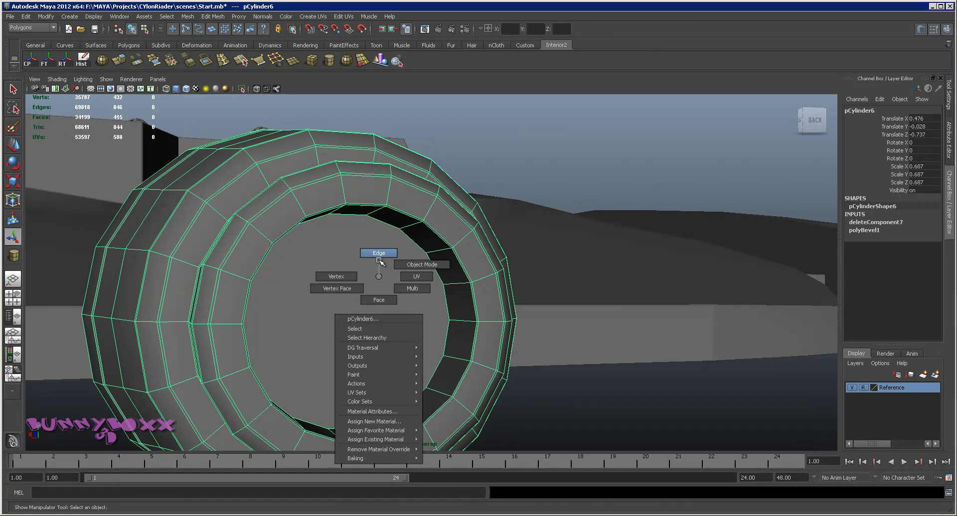
left_click(378, 255)
left_click(378, 220)
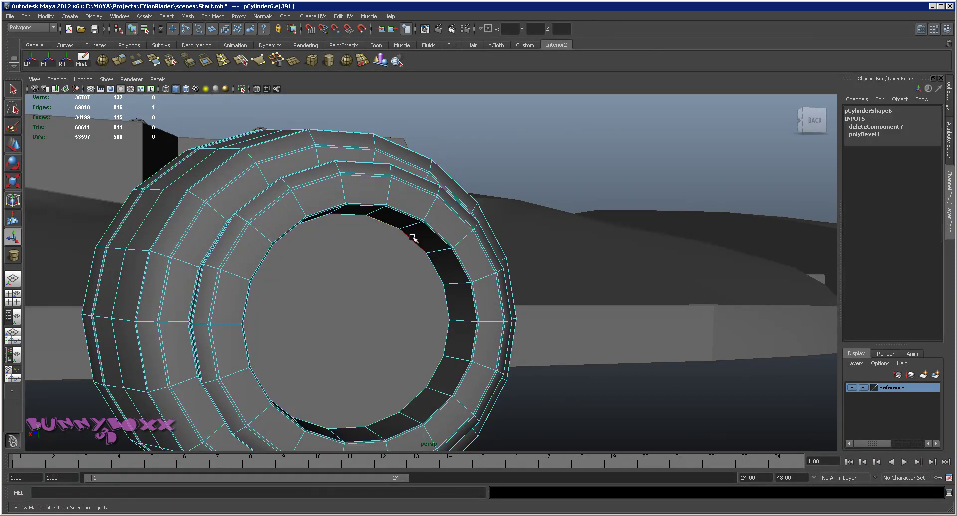
left_click_drag(433, 262, 295, 188, "alt")
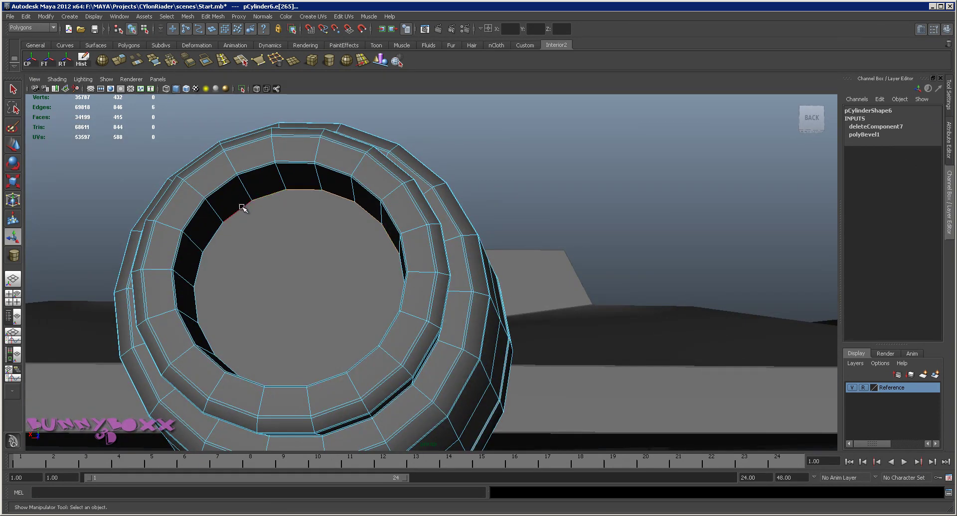
left_click(166, 90)
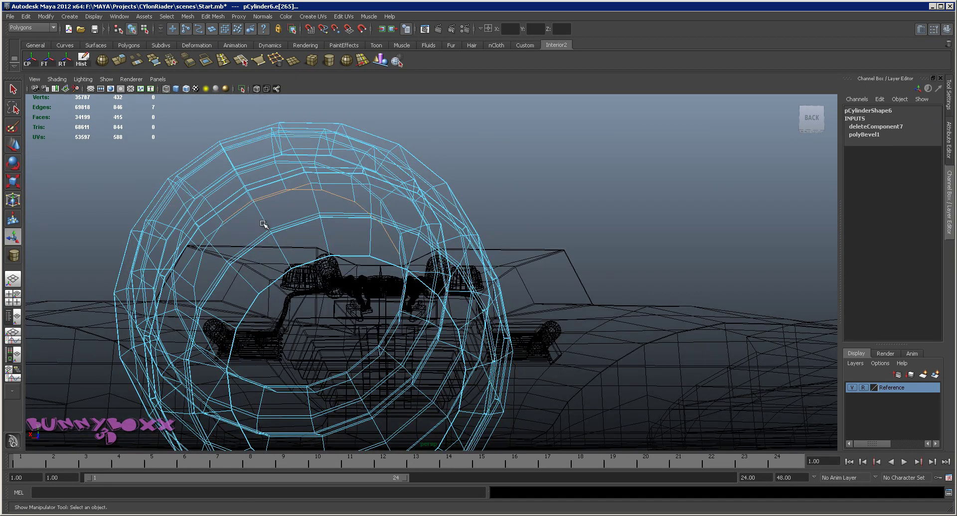
left_click_drag(263, 224, 299, 159, "alt")
double_click(396, 197)
- Add the remaining inner rim edges of the opening to the selection
left_click_drag(396, 197, 248, 267, "alt")
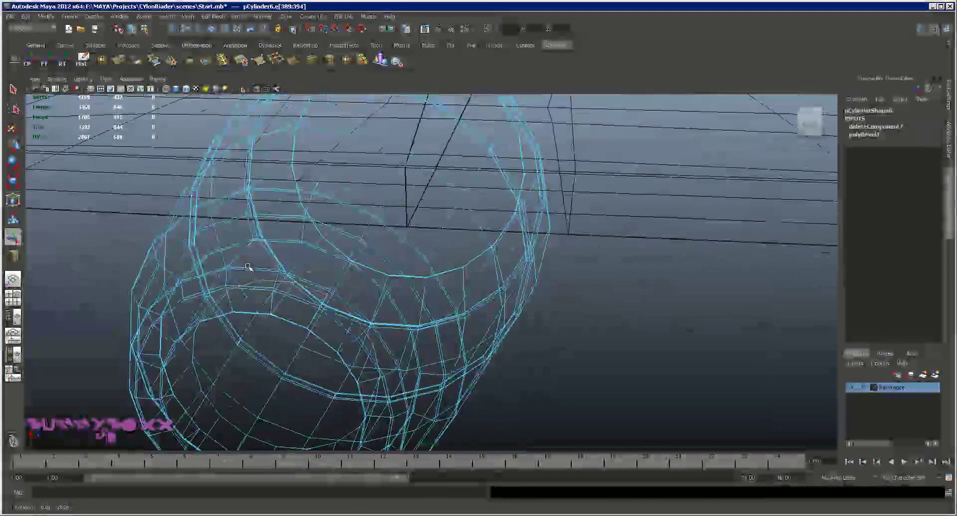
left_click_drag(230, 330, 214, 313, "alt")
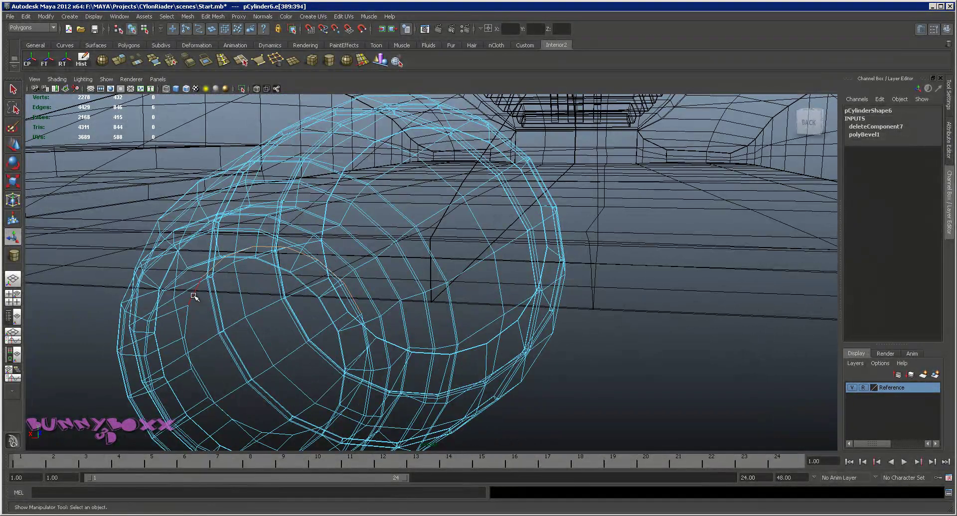
left_click(195, 380, "shift")
left_click_drag(195, 380, 304, 344, "alt")
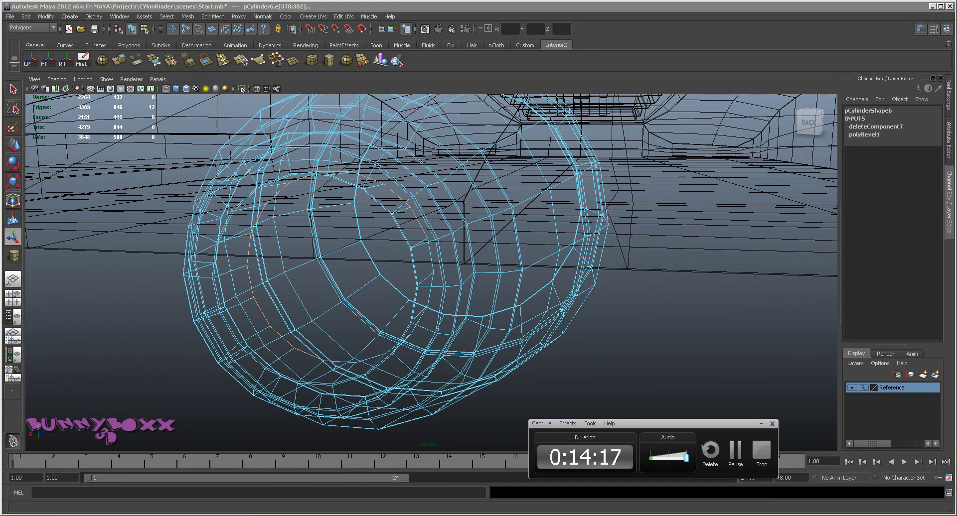
mouse_move(335, 367)
left_mouse_down("alt")
mouse_move(395, 376)
mouse_move(392, 395)
left_mouse_up("alt")
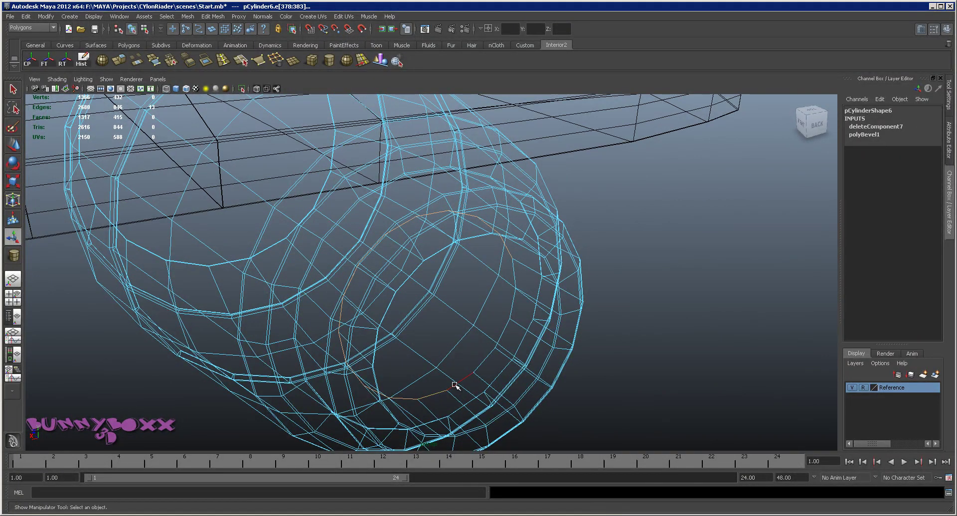
left_click(504, 330, "shift")
left_click_drag(509, 310, 515, 261, "alt")
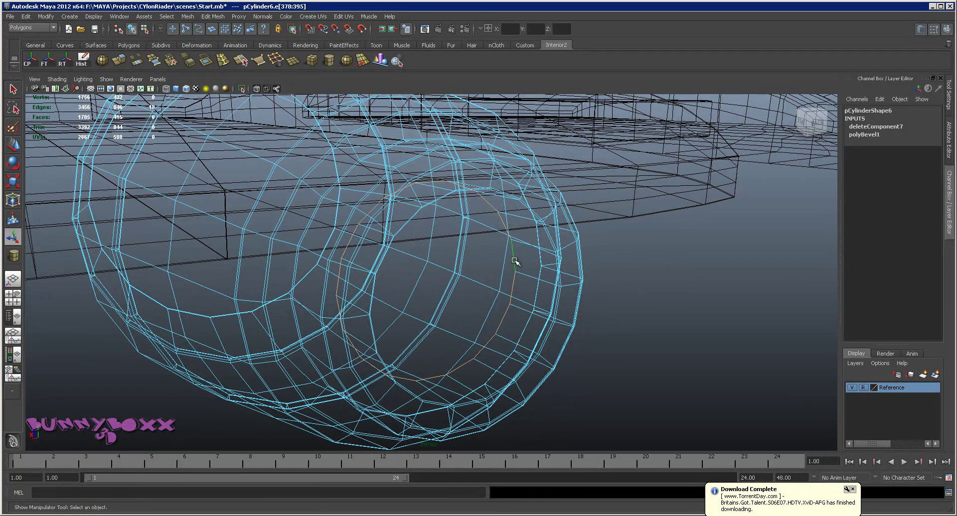
- Back in shaded view, bevel the selected rim edges as polyBevel2 with Fill Ngons
left_click(853, 490)
mouse_move(593, 363)
left_mouse_down("alt")
mouse_move(536, 348)
mouse_move(590, 363)
left_mouse_up("alt")
right_click_drag(589, 363, 564, 350, "alt")
left_click_drag(396, 230, 429, 235, "alt")
key("5")
left_click_drag(487, 241, 463, 230, "alt")
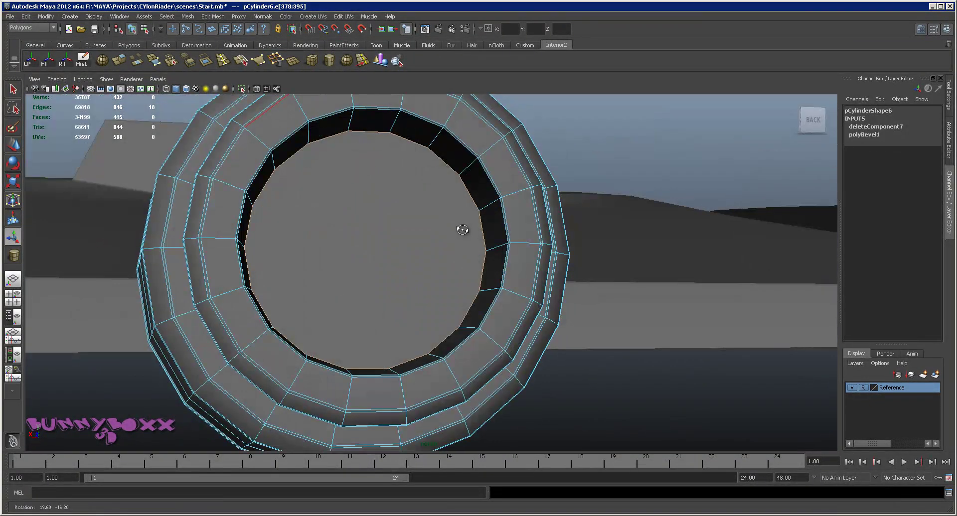
right_click_drag(418, 226, 440, 227, "shift")
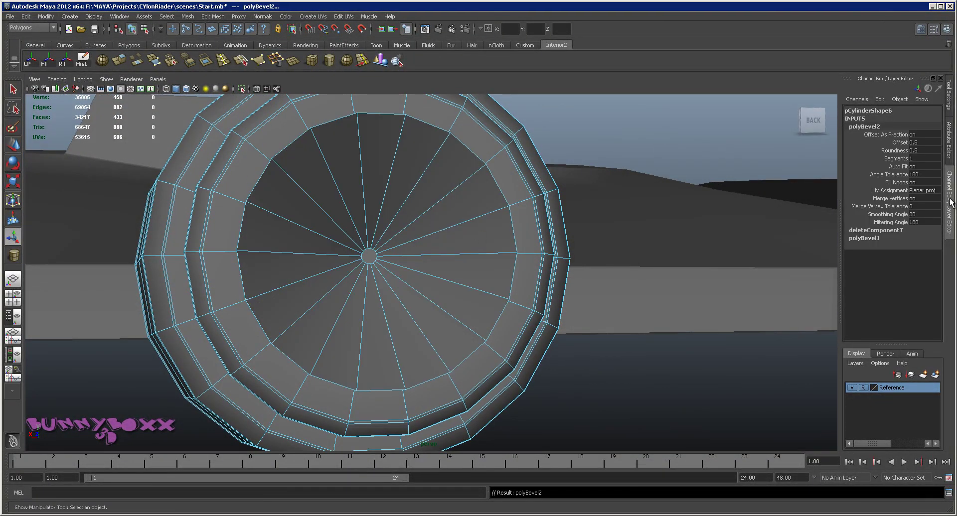
- Set polyBevel2's Offset to 0.01 for a thin groove ring around the cap
left_click(900, 142)
middle_click_drag(690, 281, 661, 285)
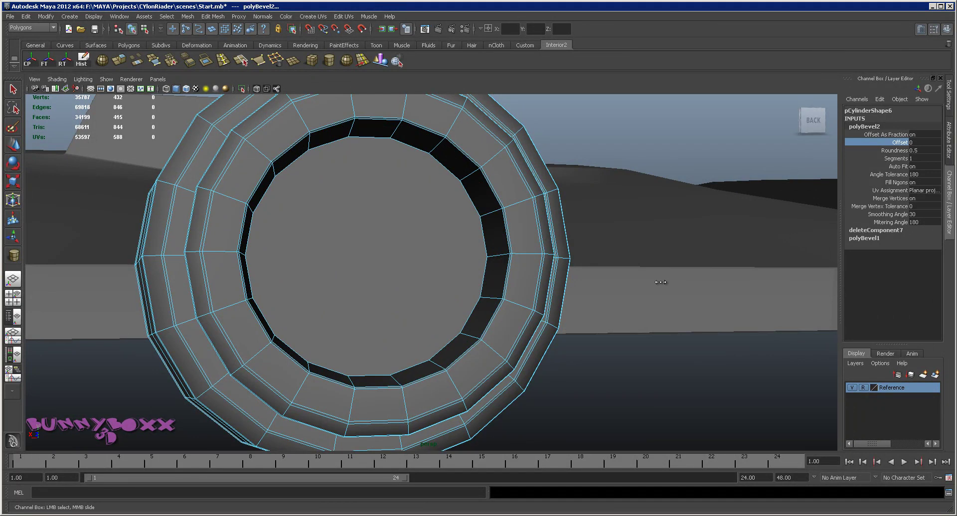
mouse_move(662, 282)
left_mouse_down("alt")
mouse_move(523, 277)
mouse_move(538, 279)
left_mouse_up("alt")
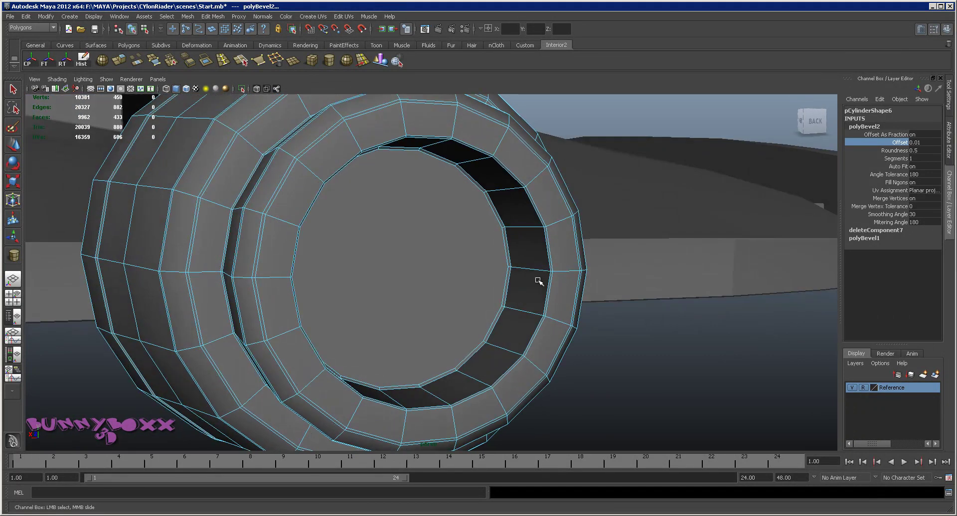
key("3")
- Return to Object Mode and select pCylinder6, the whole engine pod
right_click_drag(474, 247, 497, 238)
left_click_drag(524, 282, 546, 308, "alt")
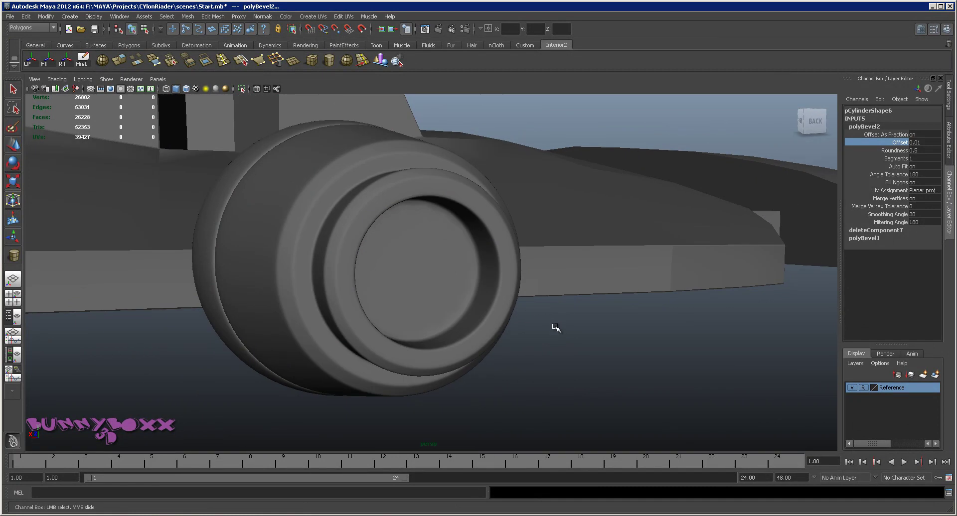
mouse_move(571, 264)
left_mouse_down("alt")
mouse_move(504, 275)
mouse_move(583, 277)
left_mouse_up("alt")
mouse_move(583, 277)
right_mouse_down("alt")
mouse_move(614, 257)
mouse_move(453, 260)
right_mouse_up("alt")
mouse_move(452, 260)
left_mouse_down("alt")
mouse_move(429, 269)
mouse_move(376, 259)
left_mouse_up("alt")
right_click_drag(376, 260, 444, 273, "alt")
left_click(446, 273)
key("1")
key("t")
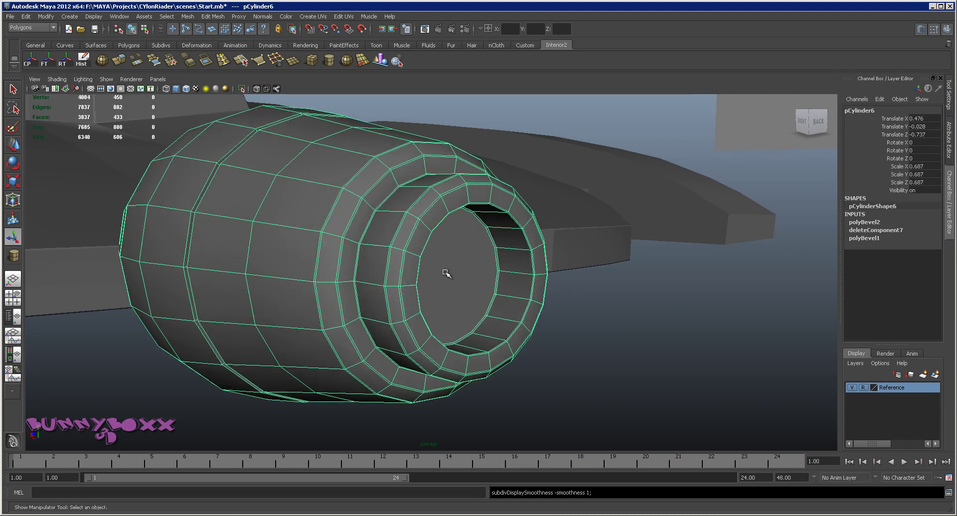
mouse_move(474, 283)
left_mouse_down("alt")
mouse_move(354, 250)
mouse_move(355, 267)
mouse_move(374, 266)
mouse_move(297, 232)
left_mouse_up("alt")
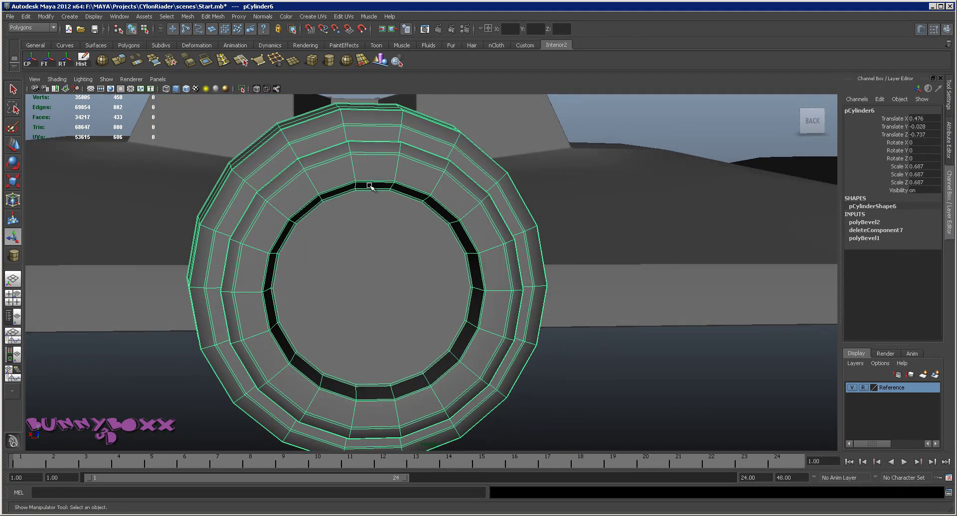
- Split the end cap with one horizontal and one vertical cut using Split Polygon Tool
left_click(241, 62)
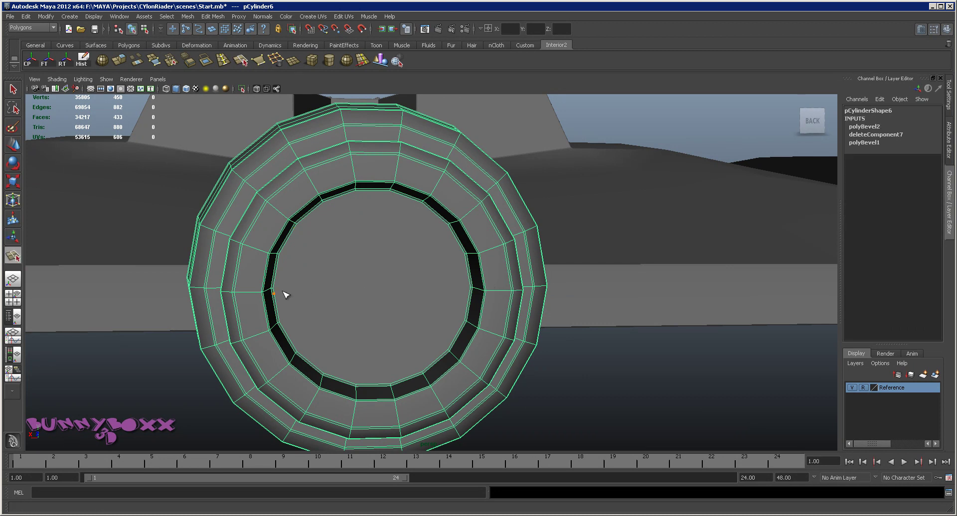
left_click_drag(277, 290, 470, 288)
key("Return")
key("3")
key("1")
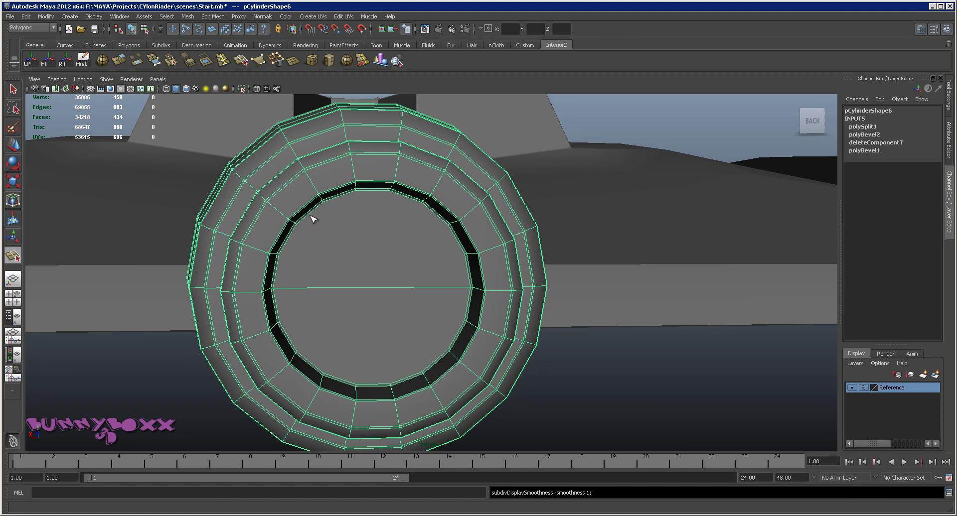
key("F8")
left_click_drag(325, 209, 327, 371)
key("Return")
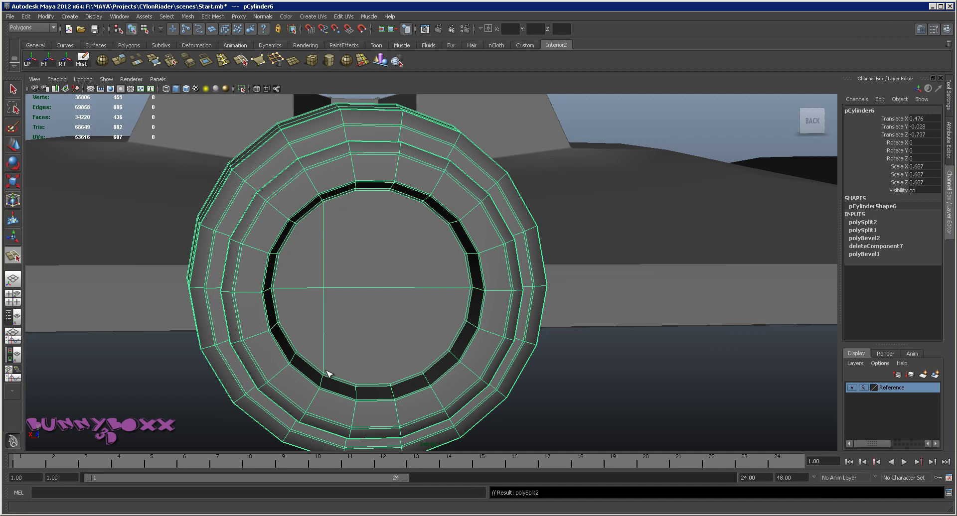
- Add three more vertical splits across the end cap
mouse_move(407, 230)
left_mouse_down("alt")
mouse_move(400, 213)
mouse_move(404, 223)
left_mouse_up("alt")
left_click_drag(352, 185, 353, 367)
key("Return")
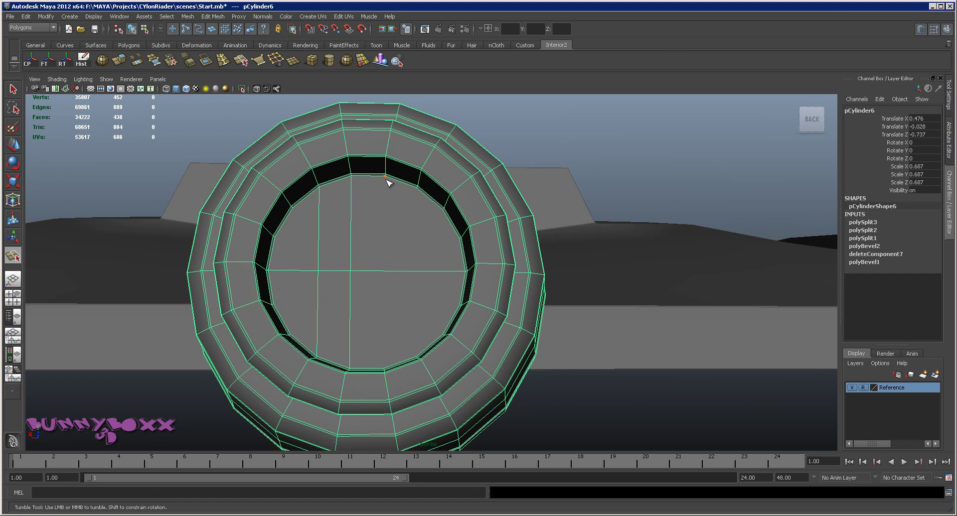
mouse_move(395, 346)
left_mouse_down()
mouse_move(386, 362)
mouse_move(433, 297)
mouse_move(455, 308)
left_mouse_up()
key("Return")
right_click_drag(455, 307, 511, 328, "alt")
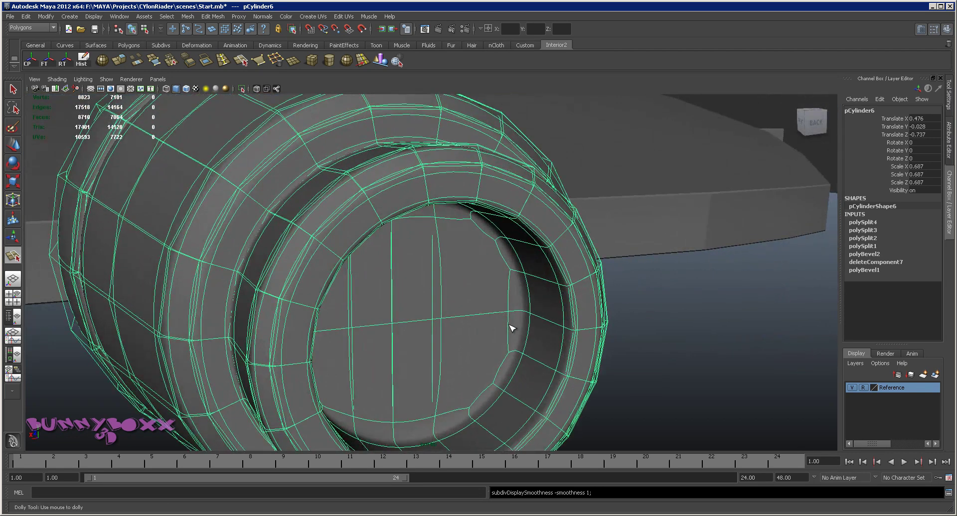
left_click_drag(511, 327, 474, 308, "alt")
left_click_drag(466, 373, 431, 395)
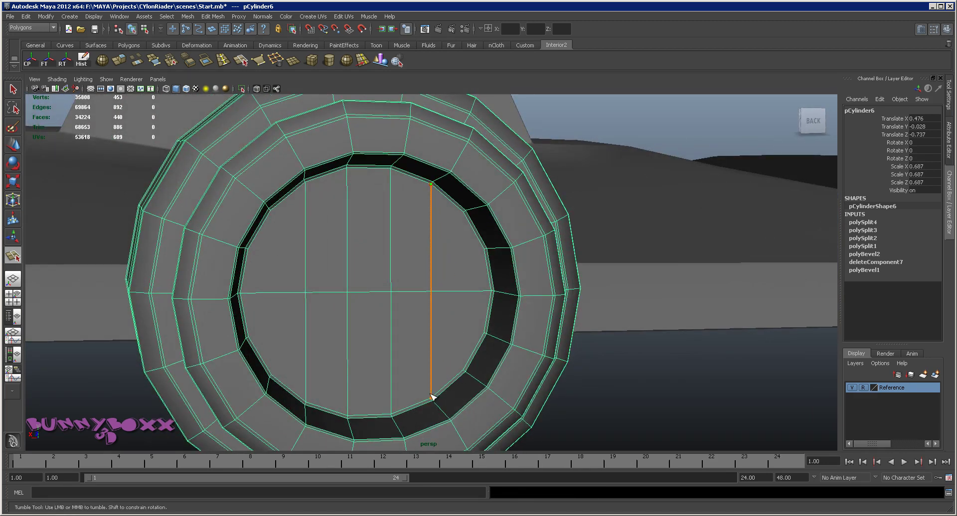
key("Return")
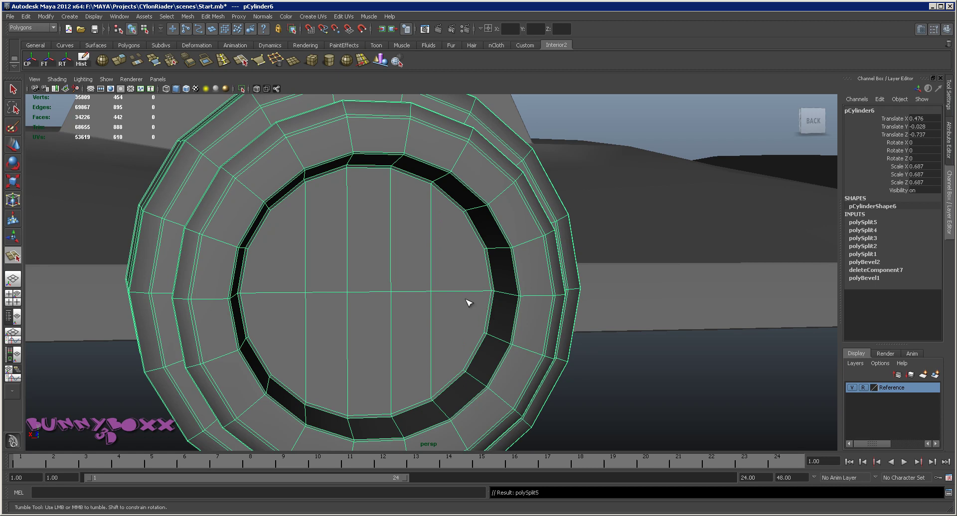
- Add two horizontal splits to complete the grid, preview it smoothed, and deselect the pod
mouse_move(448, 316)
left_mouse_down("alt")
mouse_move(427, 316)
mouse_move(448, 318)
left_mouse_up("alt")
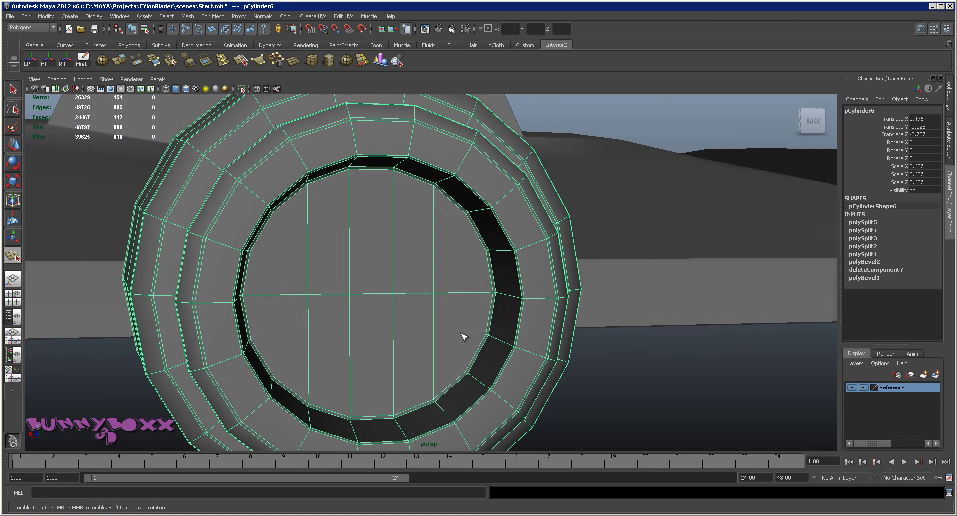
left_click_drag(260, 345, 253, 340)
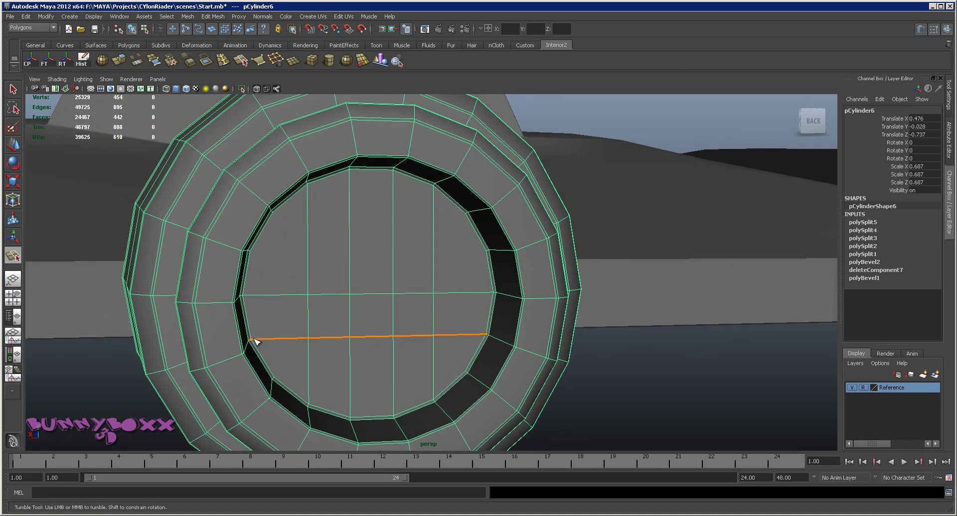
key("Return")
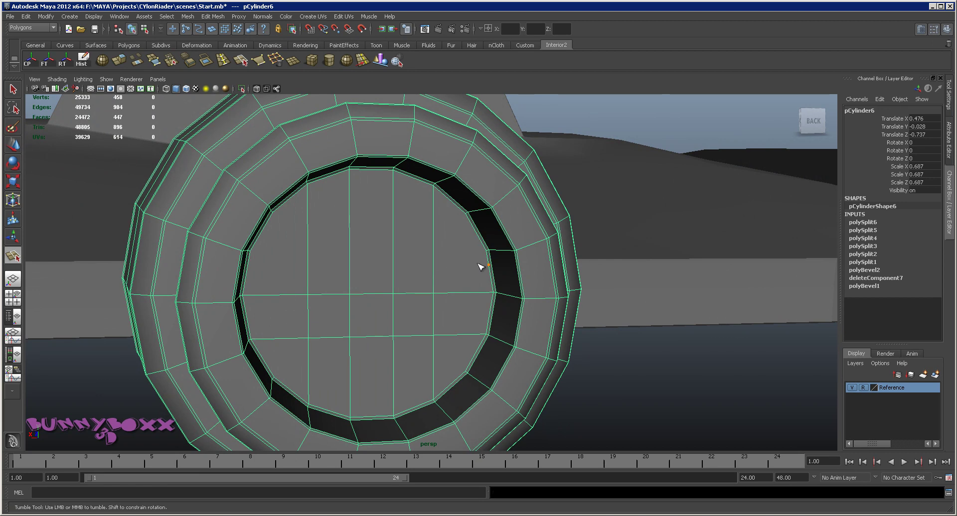
left_click_drag(457, 258, 410, 252, "alt")
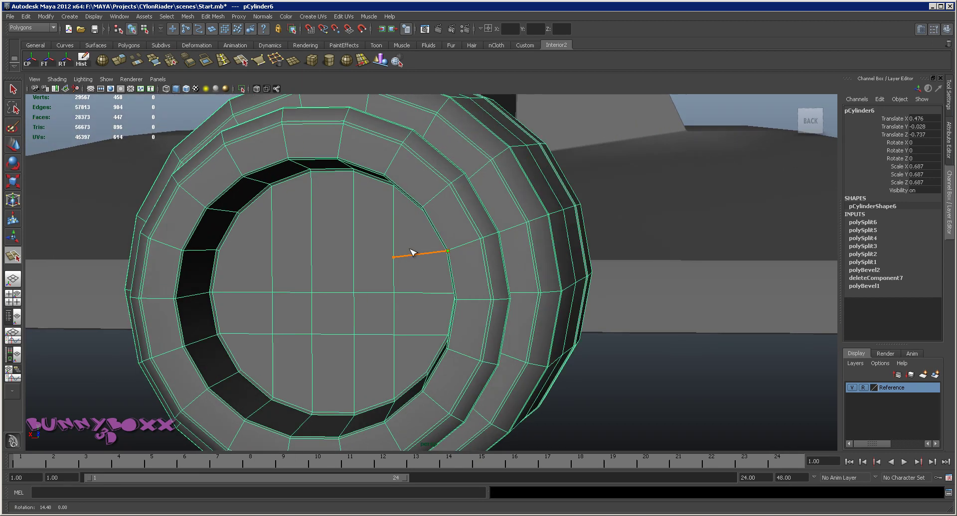
left_click_drag(229, 241, 216, 251)
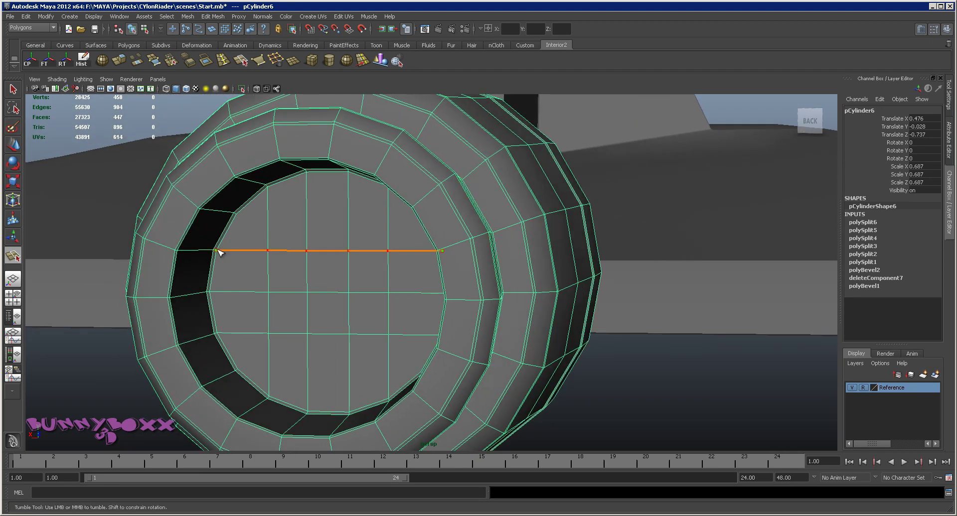
key("Return")
key("3")
key("q")
right_click(338, 273)
scroll(364, 322, "down", 5)
left_click(510, 319)
- Delete pCylinder6's construction history and save the scene
left_click_drag(509, 319, 458, 289, "alt")
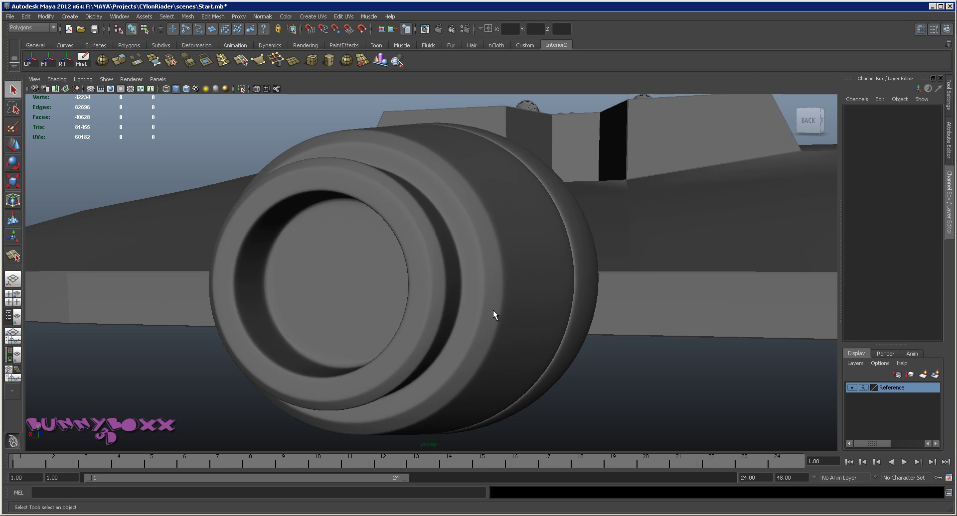
left_click(457, 286)
mouse_move(451, 284)
left_mouse_down("alt")
mouse_move(400, 269)
mouse_move(412, 277)
left_mouse_up("alt")
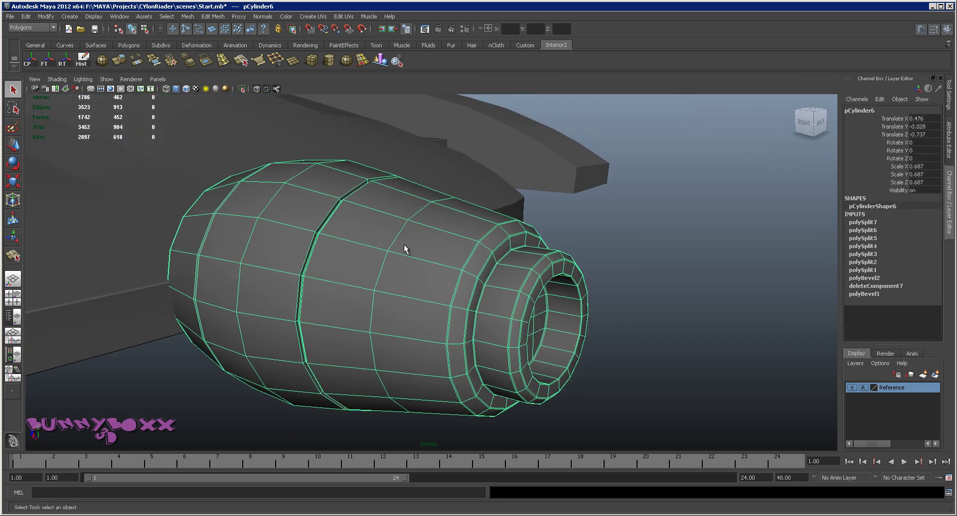
left_click(83, 59)
left_click(94, 29)
- Apply Smooth to the engine pod, creating polySmoothFace1
right_click(432, 299, "shift")
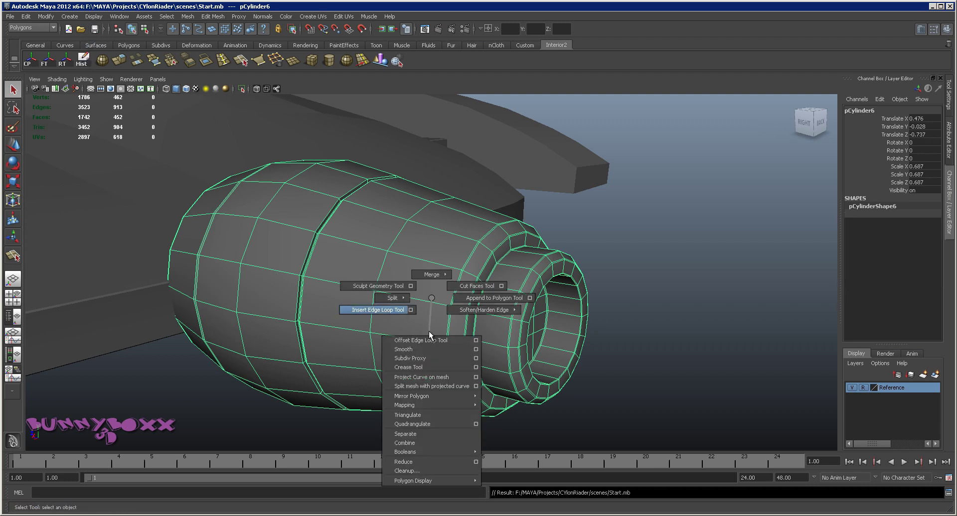
left_click(429, 349)
mouse_move(463, 335)
left_mouse_down("alt")
mouse_move(511, 335)
mouse_move(648, 275)
mouse_move(433, 269)
mouse_move(452, 299)
mouse_move(568, 312)
mouse_move(431, 282)
left_mouse_up("alt")
left_click(648, 275)
- Change polySmoothFace1's Method to Exponential
left_click(432, 282)
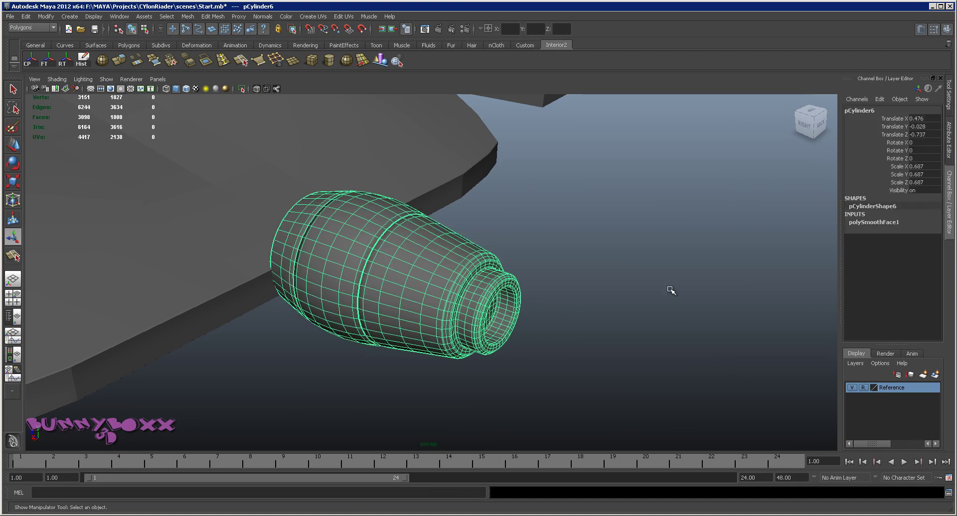
double_click(875, 223)
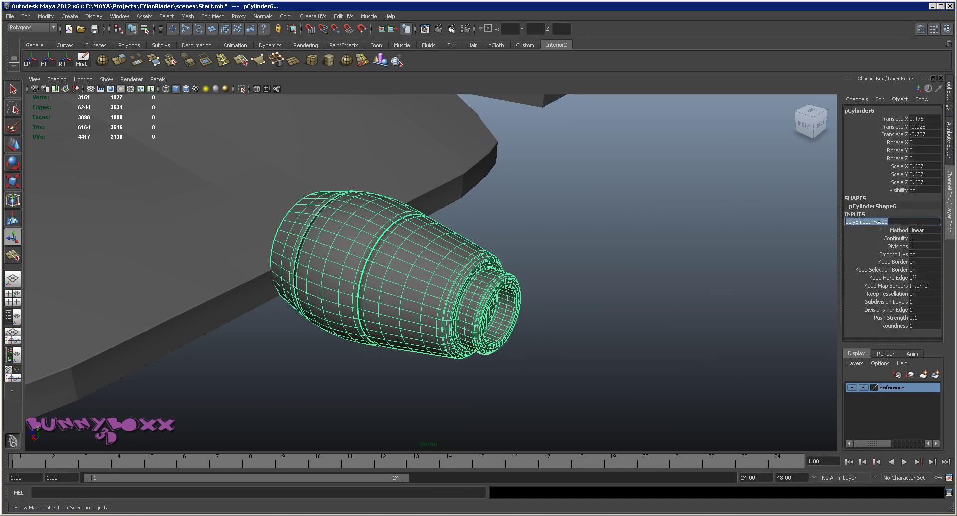
left_click(910, 232)
left_click(929, 250)
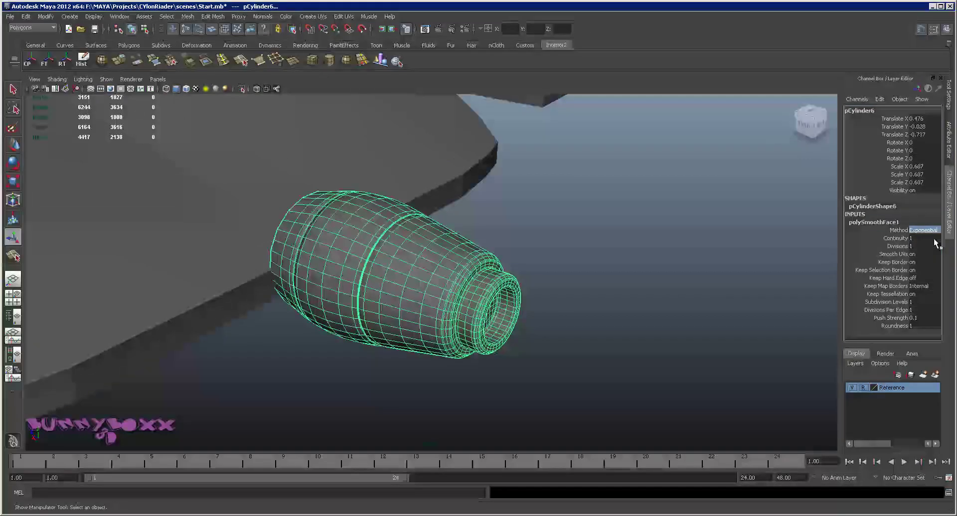
left_click(641, 270)
mouse_move(504, 258)
left_mouse_down("alt")
mouse_move(542, 275)
mouse_move(385, 228)
left_mouse_up("alt")
right_click_drag(384, 228, 645, 287, "alt")
mouse_move(645, 287)
left_mouse_down("alt")
mouse_move(630, 269)
mouse_move(636, 280)
left_mouse_up("alt")
right_click_drag(636, 280, 316, 260, "alt")
mouse_move(316, 260)
left_mouse_down("alt")
mouse_move(494, 264)
mouse_move(482, 256)
mouse_move(402, 256)
mouse_move(508, 288)
mouse_move(532, 280)
left_mouse_up("alt")
- Set polySmoothFace1's Continuity and Divisions to 0, leaving the coarse barrel cage
left_click(427, 258)
key("1")
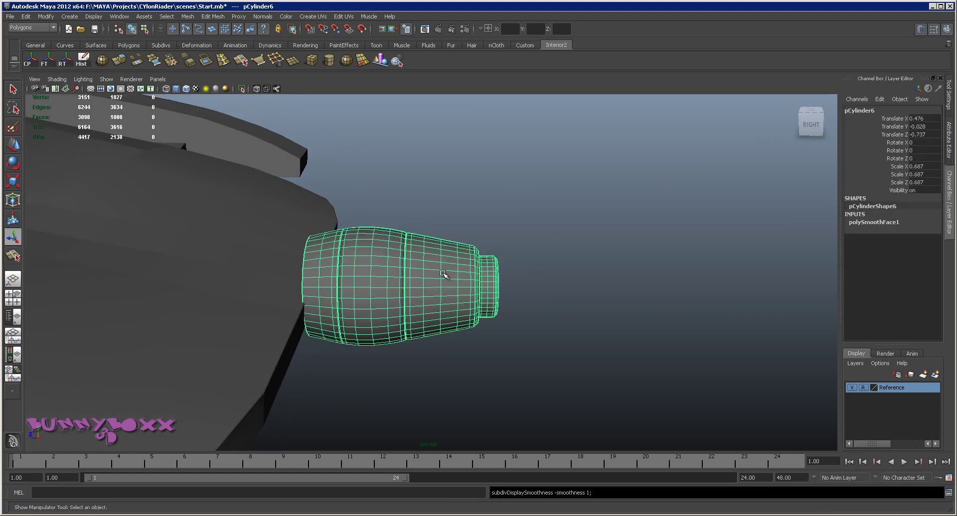
left_click(892, 223)
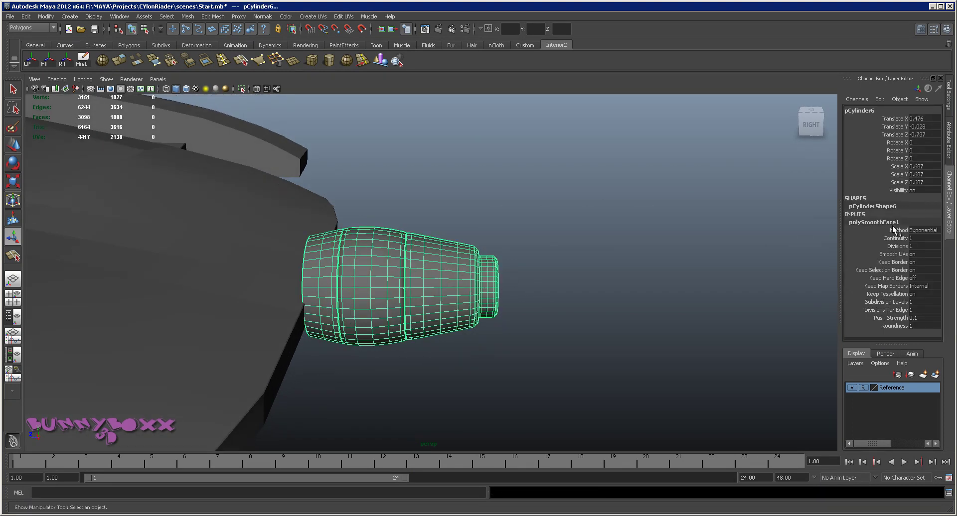
type("0")
key("Return")
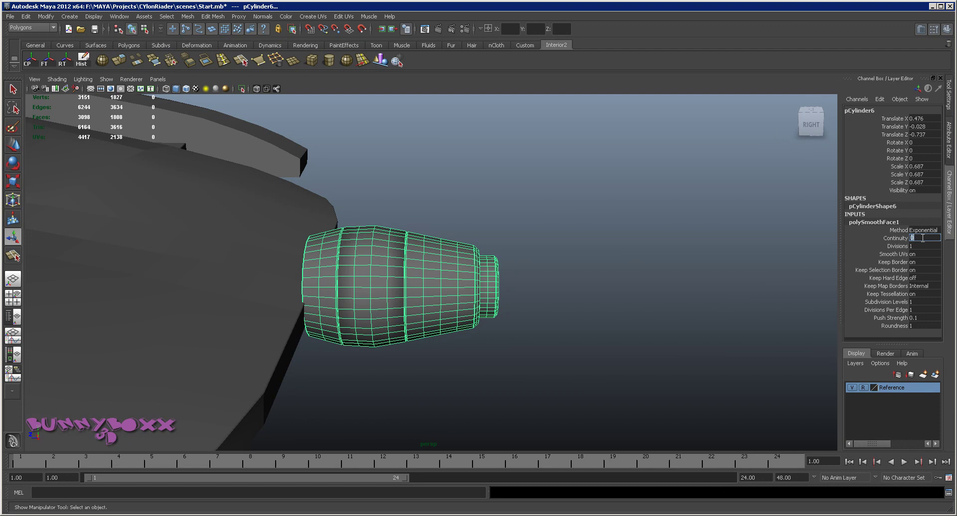
key("Tab")
type("0")
key("Return")
mouse_move(649, 257)
left_mouse_down("alt")
mouse_move(583, 261)
mouse_move(577, 288)
left_mouse_up("alt")
right_click_drag(577, 288, 616, 305, "alt")
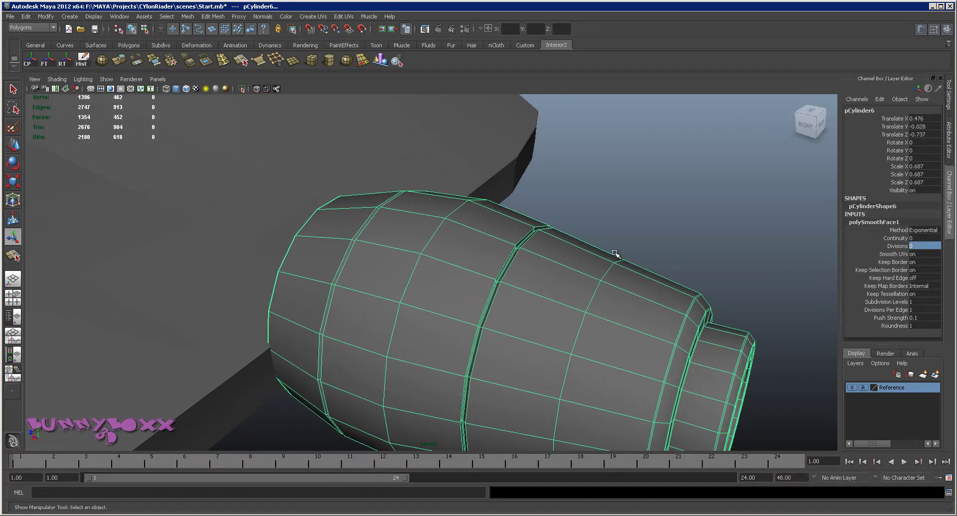
right_click_drag(615, 254, 604, 246, "alt")
left_click_drag(605, 246, 578, 234, "alt")
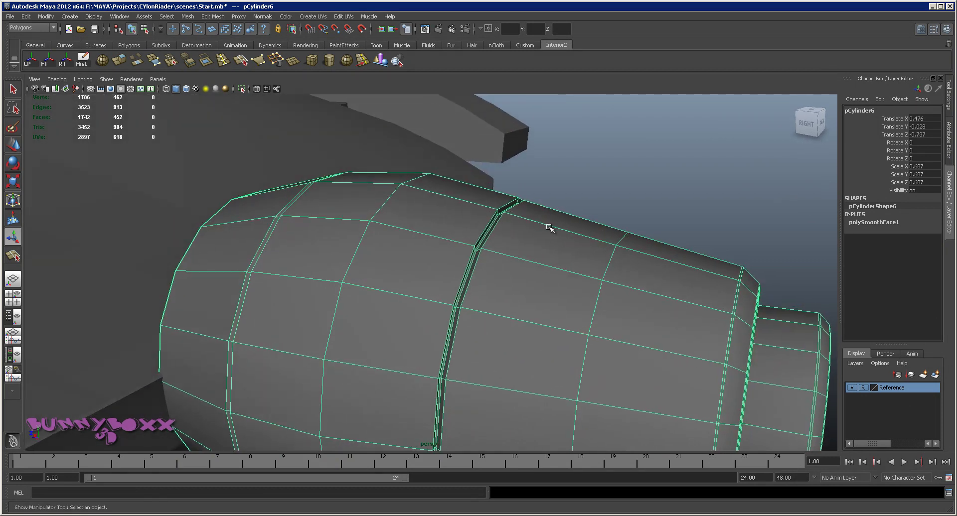
right_click_drag(550, 228, 532, 240, "alt")
- Select the edge loops running along the barrel's grooves
right_click(529, 232)
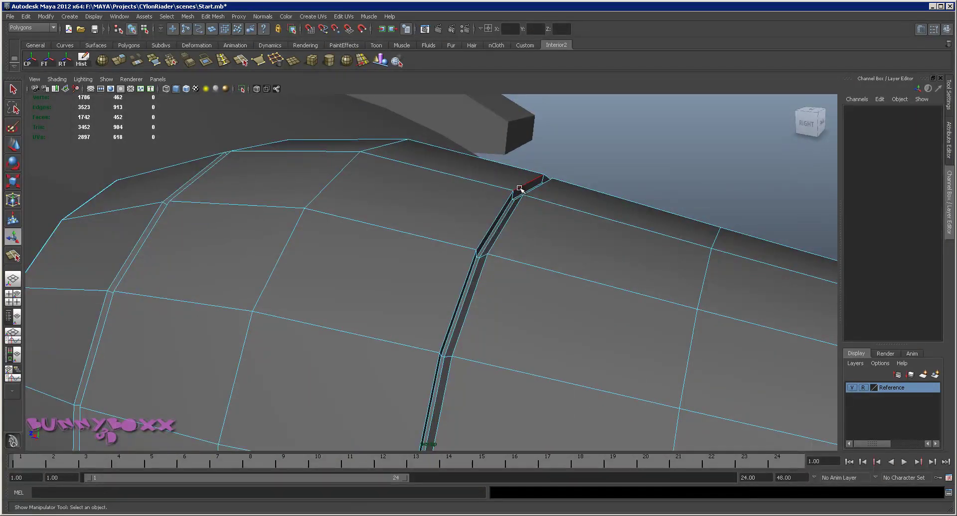
double_click(520, 188)
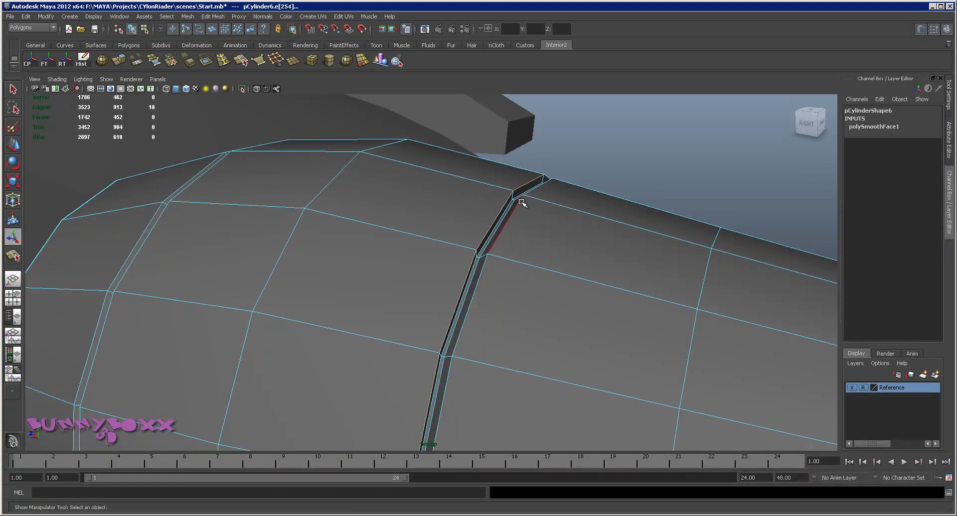
double_click(518, 203, "shift")
mouse_move(381, 207)
left_mouse_down("alt")
mouse_move(453, 215)
mouse_move(274, 237)
left_mouse_up("alt")
double_click(219, 252, "shift")
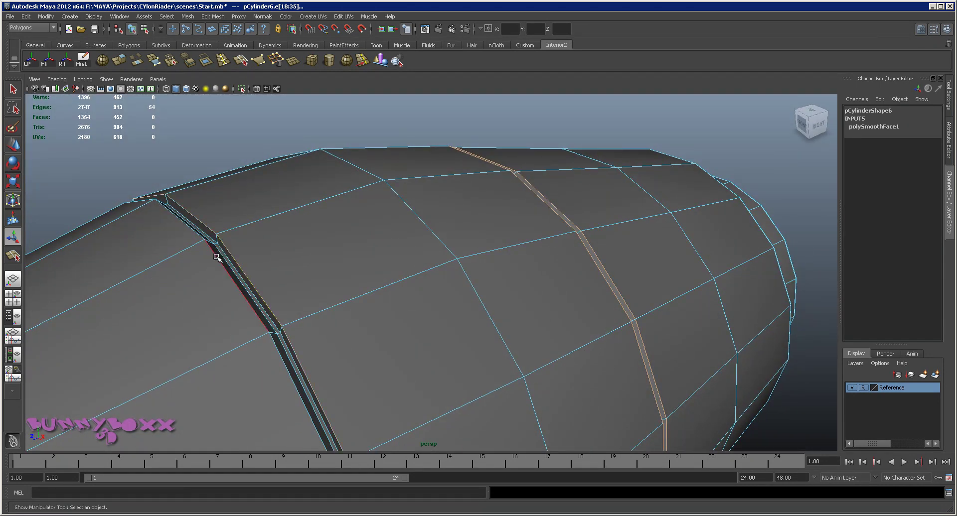
scroll(319, 259, "down", 3)
- Bevel the groove edge loops with polyBevel1 Offset 0.04, then return to Object Mode
right_click_drag(399, 248, 423, 248, "shift")
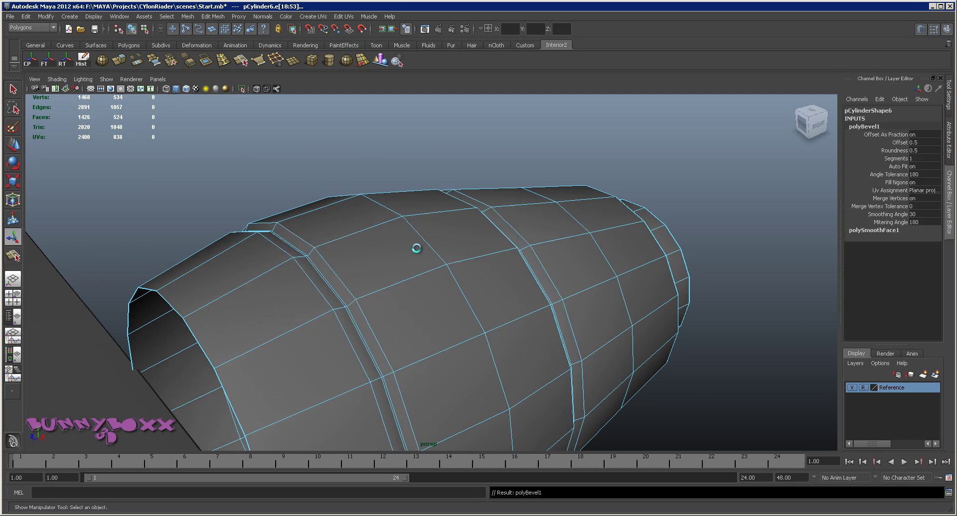
left_click(899, 142)
middle_click_drag(694, 181, 674, 187)
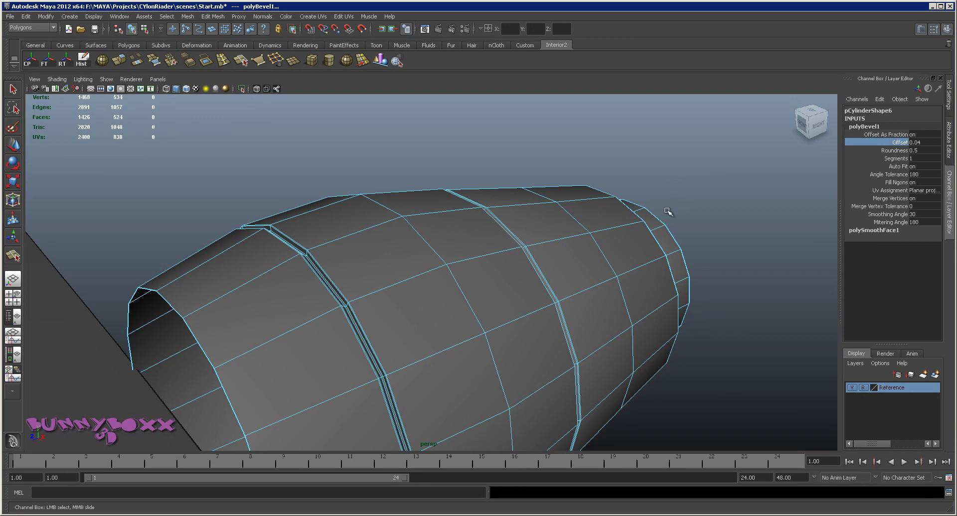
left_click_drag(668, 212, 540, 213, "alt")
right_click_drag(523, 239, 532, 233)
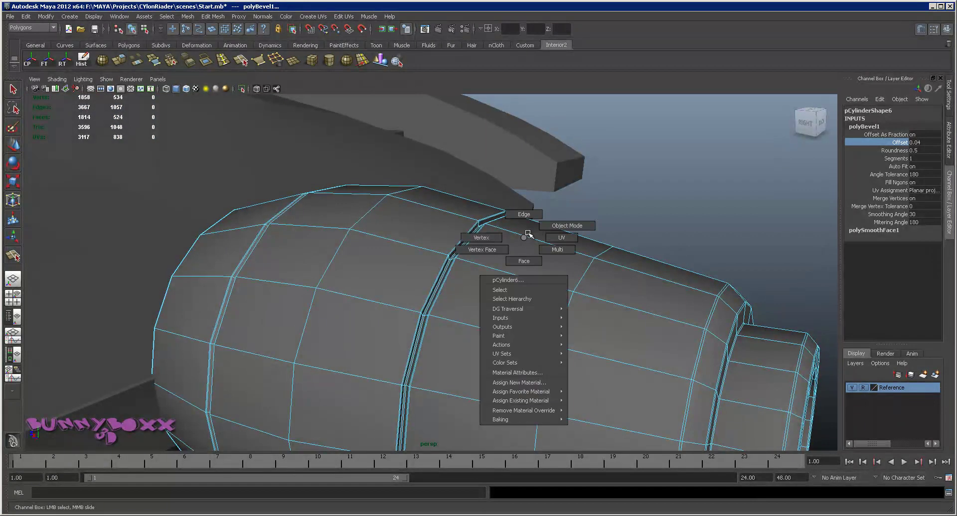
- Set polySmoothFace1's Divisions to 1 on the barrel
left_click(563, 259)
left_click(871, 231)
left_click(915, 246)
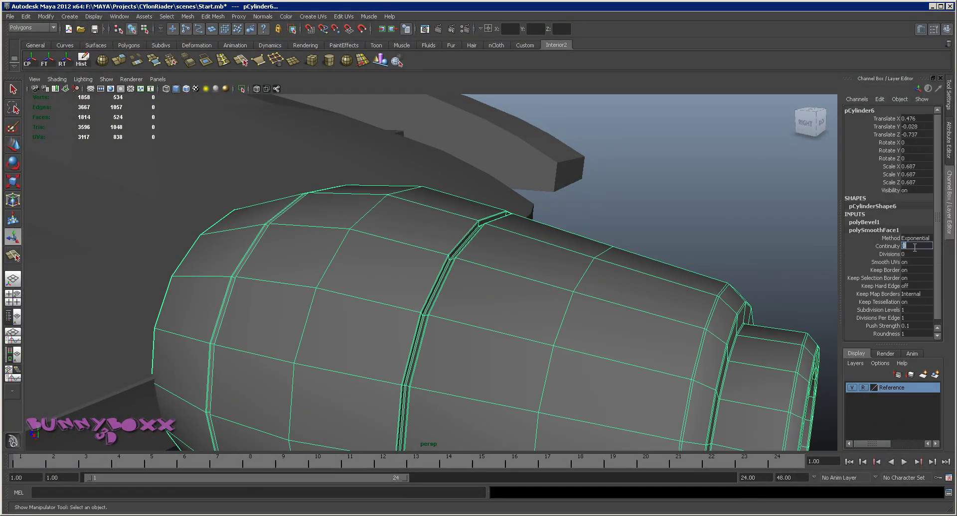
type("1")
left_click(918, 255)
type("1")
key("Return")
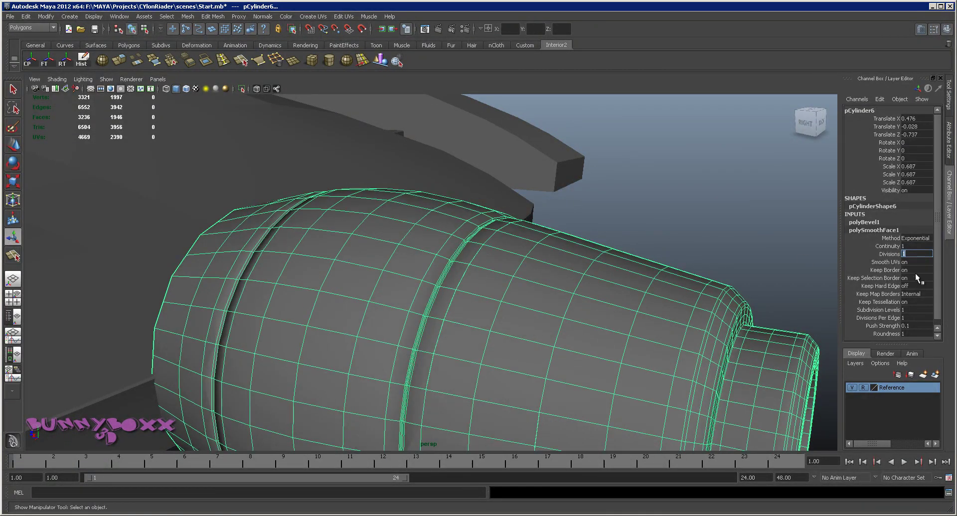
left_click(705, 207)
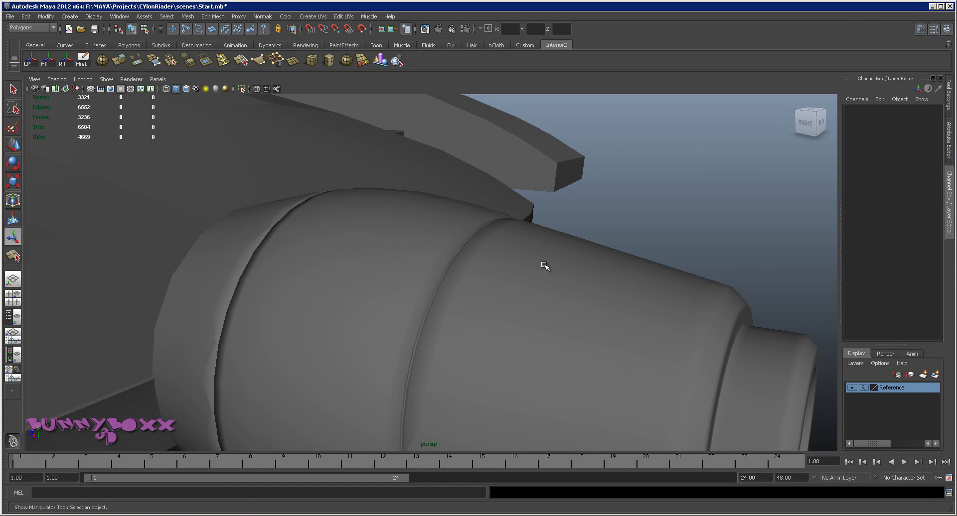
left_click_drag(542, 265, 574, 266, "alt")
scroll(574, 267, "down", 3)
left_click_drag(636, 273, 619, 271, "alt")
- Select the barrel and preview it fully smoothed
left_click(439, 270)
key("3")
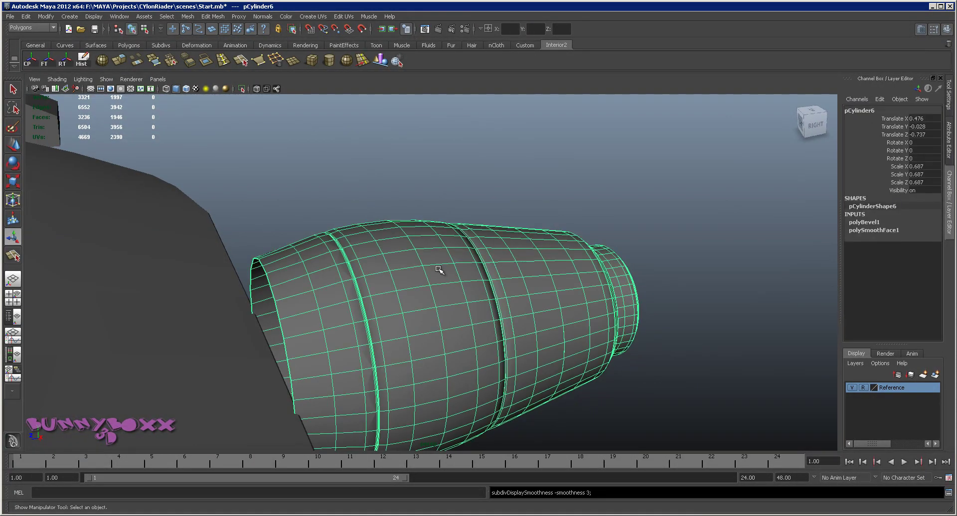
left_click(462, 206)
left_click_drag(462, 206, 470, 216, "alt")
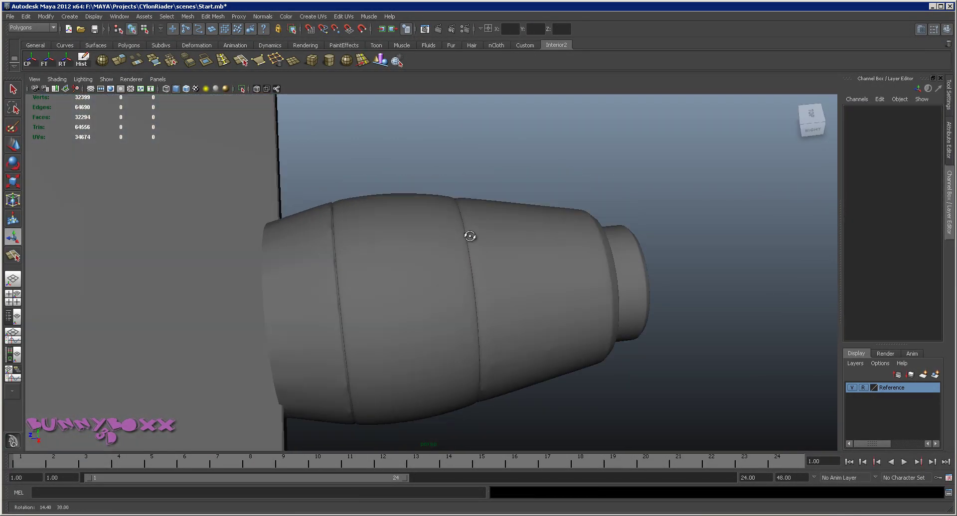
left_click(404, 261)
scroll(404, 261, "up", 2)
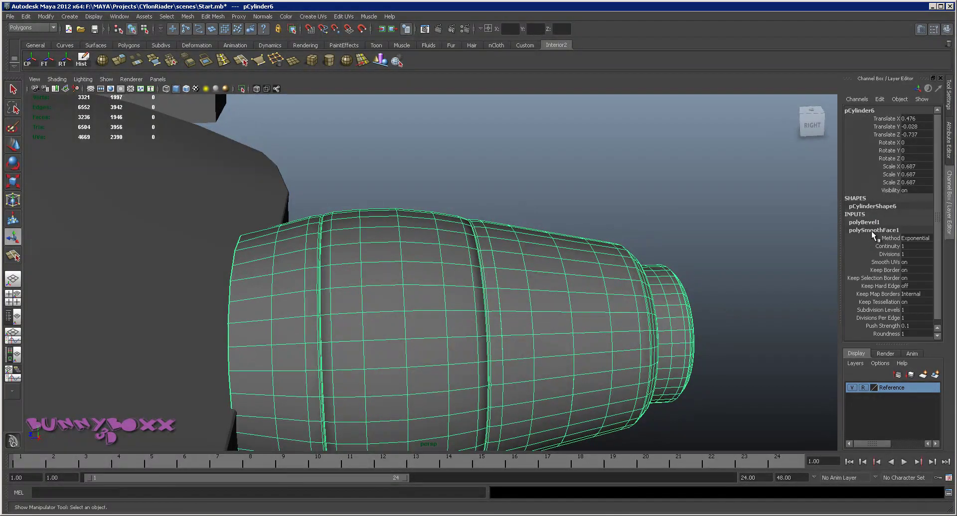
- Try Linear then set the smoothing method back to Exponential with Divisions 2
left_click(917, 256)
left_click(916, 240)
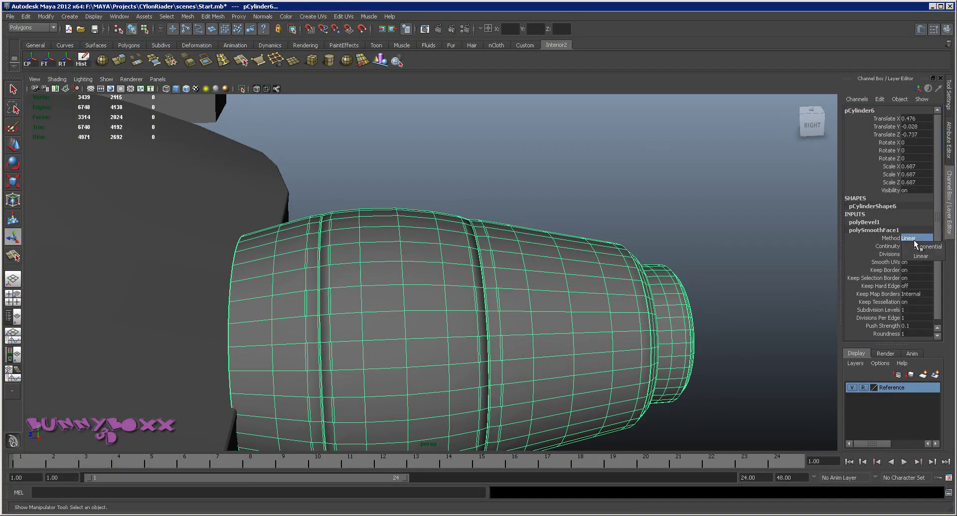
left_click(918, 248)
left_click(906, 246)
type("2")
left_click(908, 254)
type("2")
key("Return")
- Inspect the dense smoothed barrel with the smooth preview off, then reselect it
mouse_move(714, 225)
left_mouse_down("alt")
mouse_move(705, 224)
mouse_move(716, 224)
left_mouse_up("alt")
scroll(648, 234, "up", 3)
key("1")
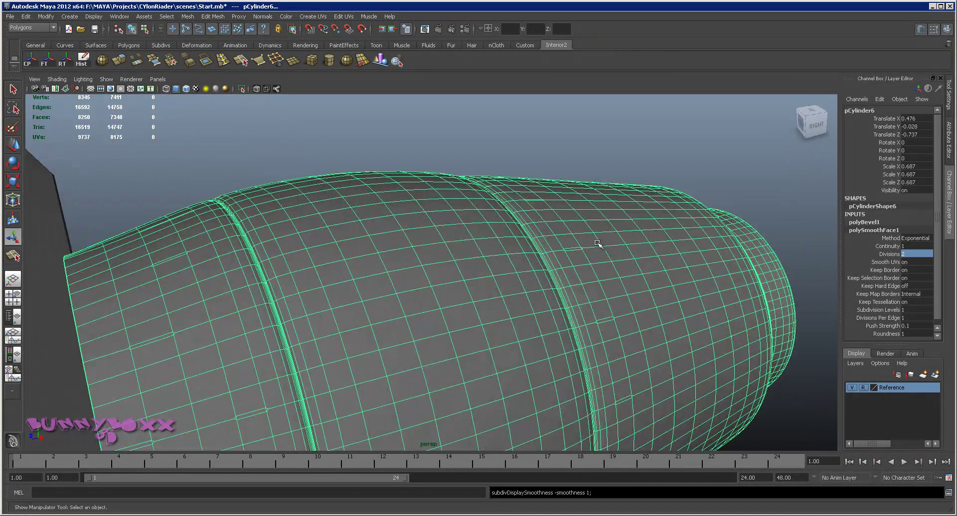
key("1")
right_click_drag(488, 238, 513, 156)
left_click(513, 156)
mouse_move(512, 156)
left_mouse_down("alt")
mouse_move(598, 206)
mouse_move(519, 188)
mouse_move(492, 197)
mouse_move(452, 241)
mouse_move(466, 213)
mouse_move(484, 230)
left_mouse_up("alt")
left_click(450, 255)
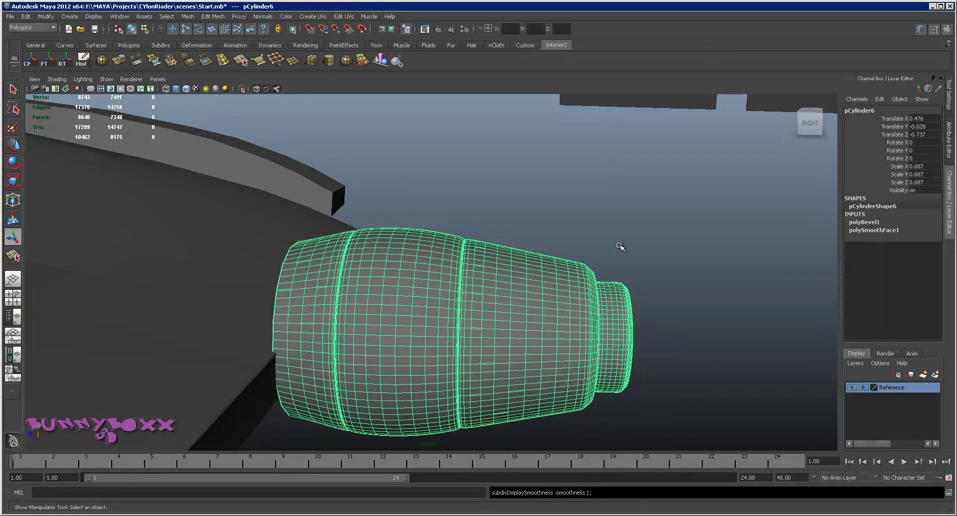
- Set the polySmoothFace1 Divisions to 1 for a lighter barrel mesh
left_click(888, 230)
left_click(919, 254)
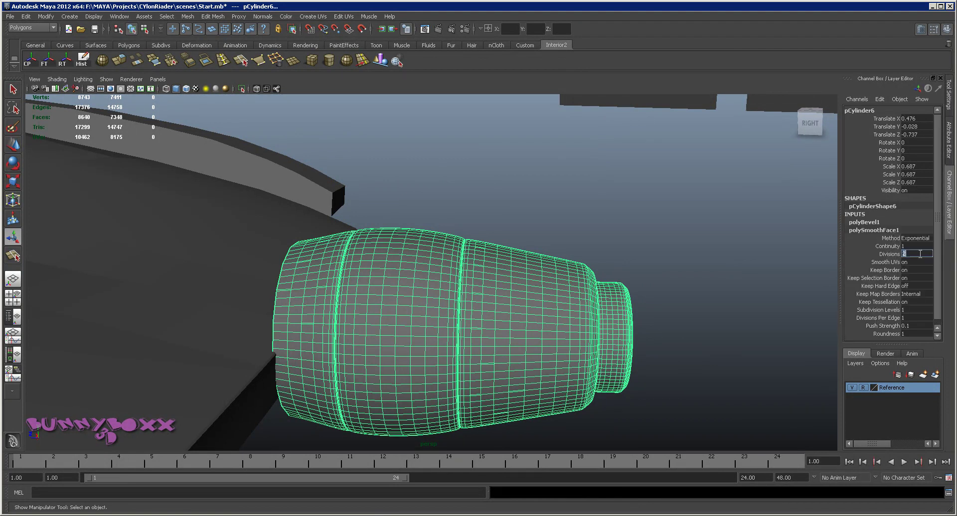
type("1")
key("Return")
- Switch to vertex mode and select vertices on the barrel to inspect the reduced mesh
mouse_move(428, 250)
left_mouse_down("alt")
mouse_move(393, 241)
mouse_move(436, 241)
left_mouse_up("alt")
scroll(441, 256, "up", 5)
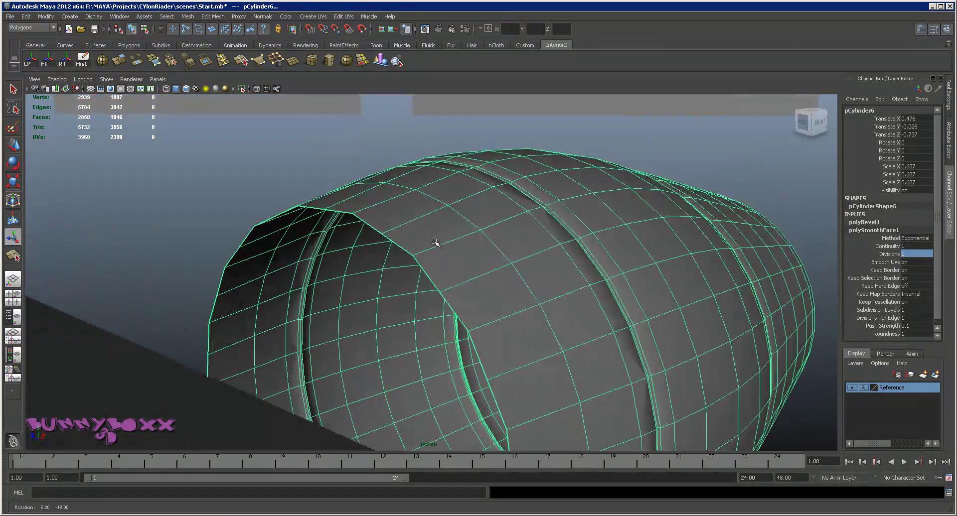
right_click_drag(433, 241, 352, 230)
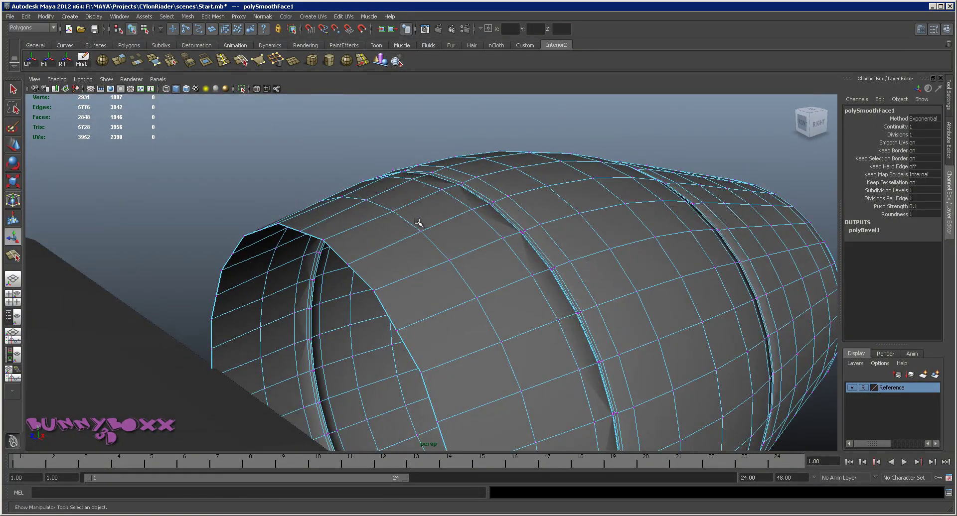
left_click(428, 237)
left_click_drag(428, 237, 220, 233, "alt")
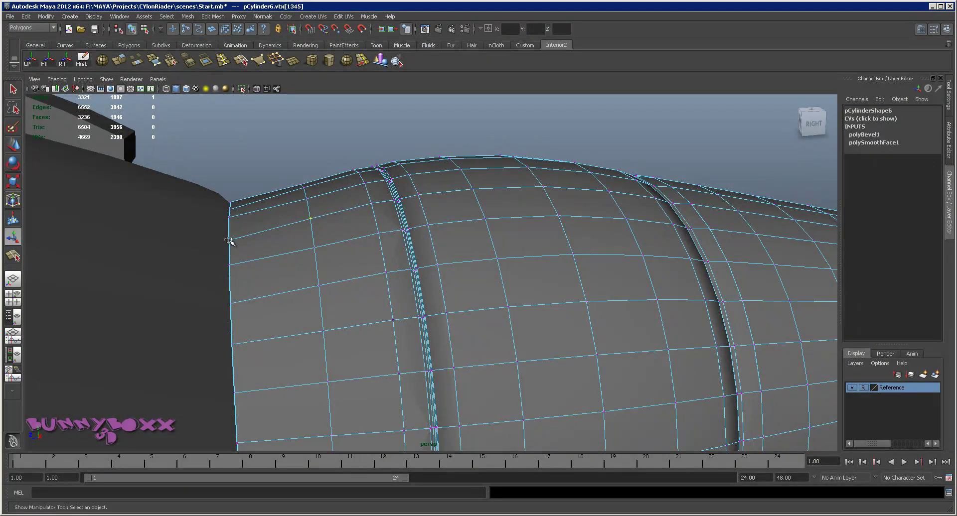
left_click(359, 250)
scroll(374, 252, "down", 5)
left_click_drag(374, 252, 367, 256, "alt")
- Preview the barrel fully smoothed, then turn the preview off and select a vertical edge
key("3")
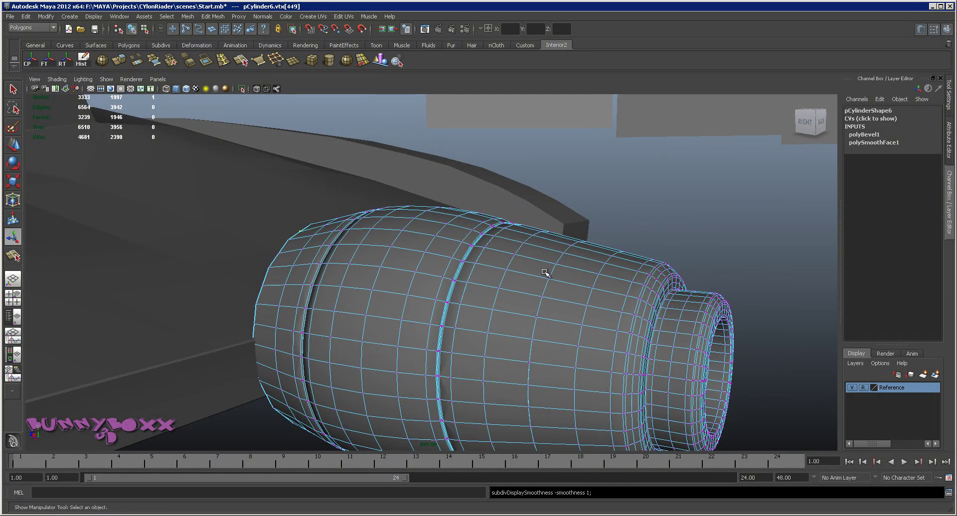
mouse_move(551, 299)
left_mouse_down("alt")
mouse_move(573, 284)
mouse_move(588, 252)
left_mouse_up("alt")
scroll(574, 283, "up", 5)
right_click_drag(588, 252, 592, 236)
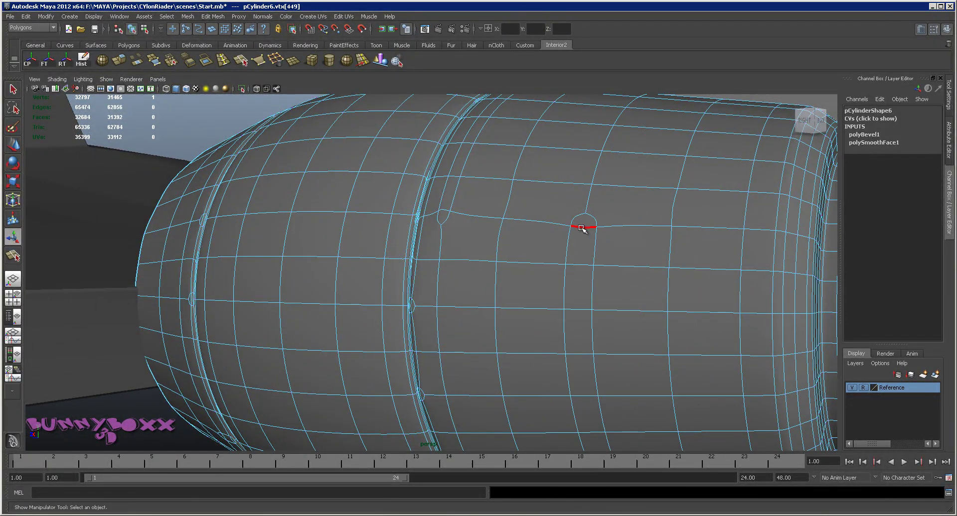
key("1")
left_click(583, 241)
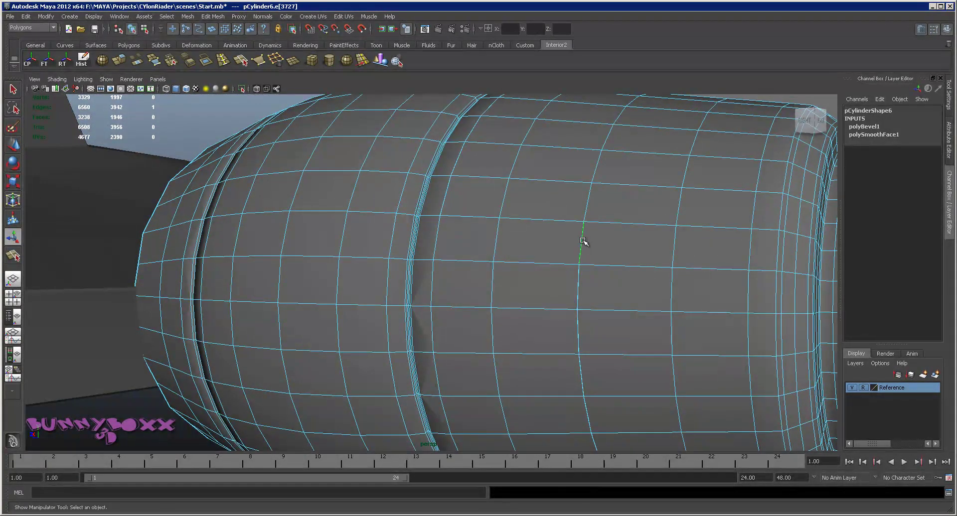
- Return to Object Mode with the whole barrel selected
mouse_move(598, 248)
left_mouse_down("alt")
mouse_move(661, 261)
mouse_move(623, 261)
mouse_move(652, 257)
left_mouse_up("alt")
right_click_drag(648, 256, 657, 252)
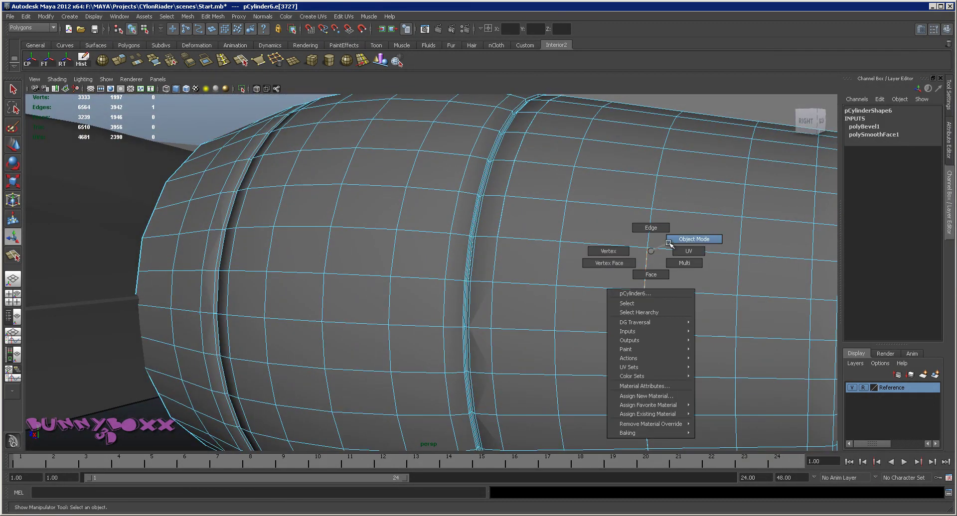
key("F8")
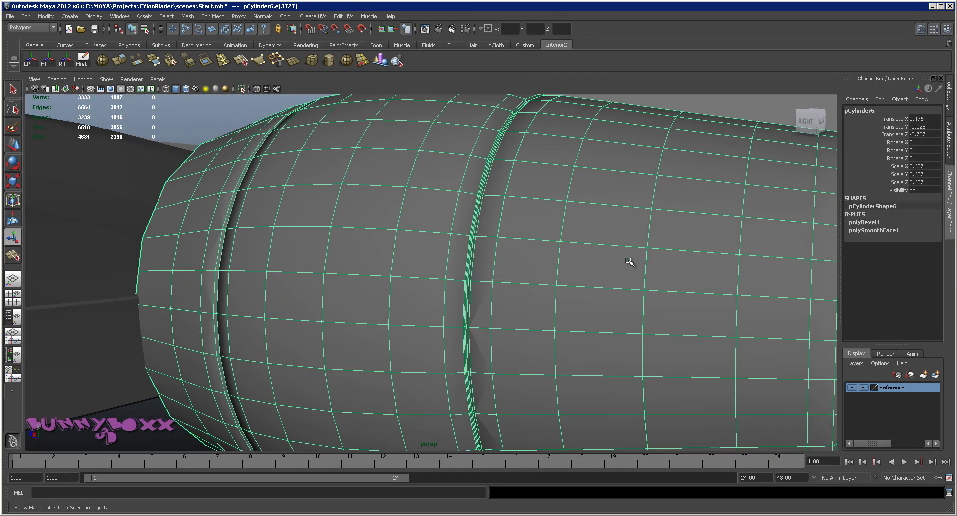